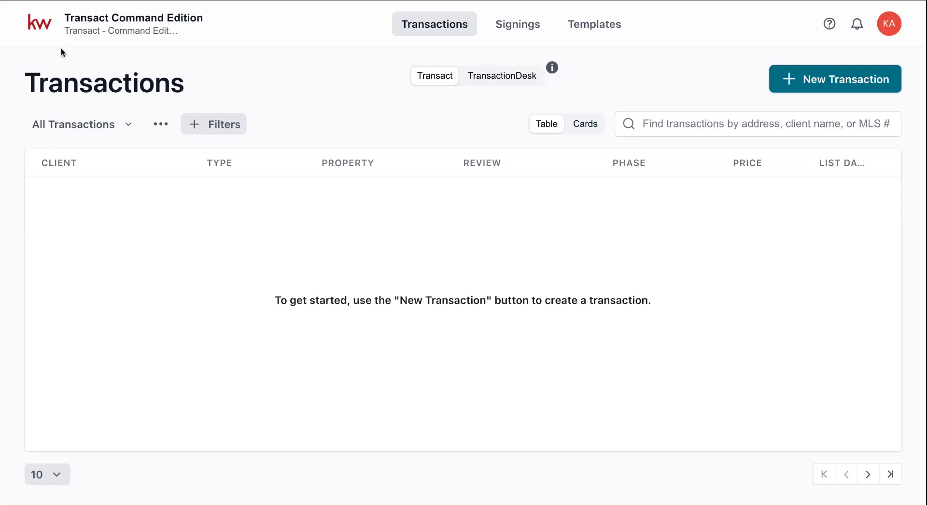
Switch from Transact Command Edition to Authentisign and open its list of signing layouts.
{"action": "left_click", "coordinate": [119, 33]}
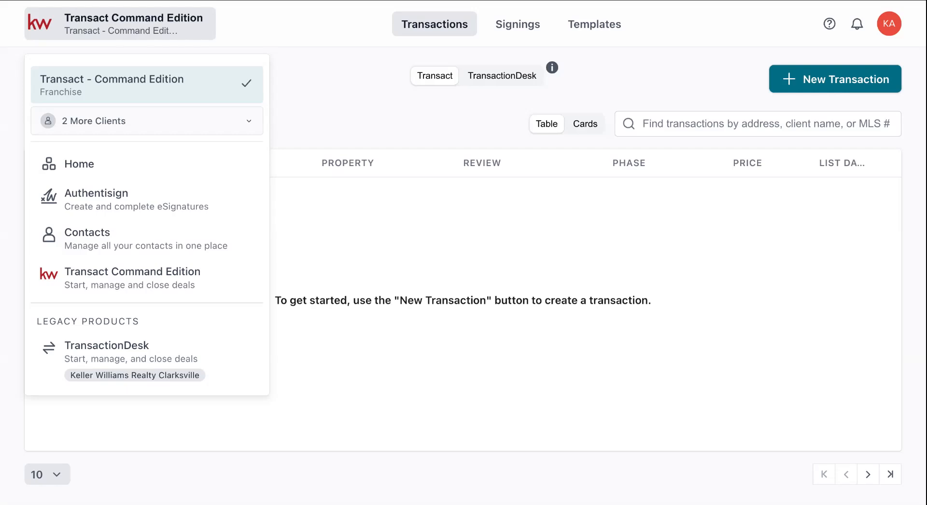
{"action": "left_click", "coordinate": [140, 128]}
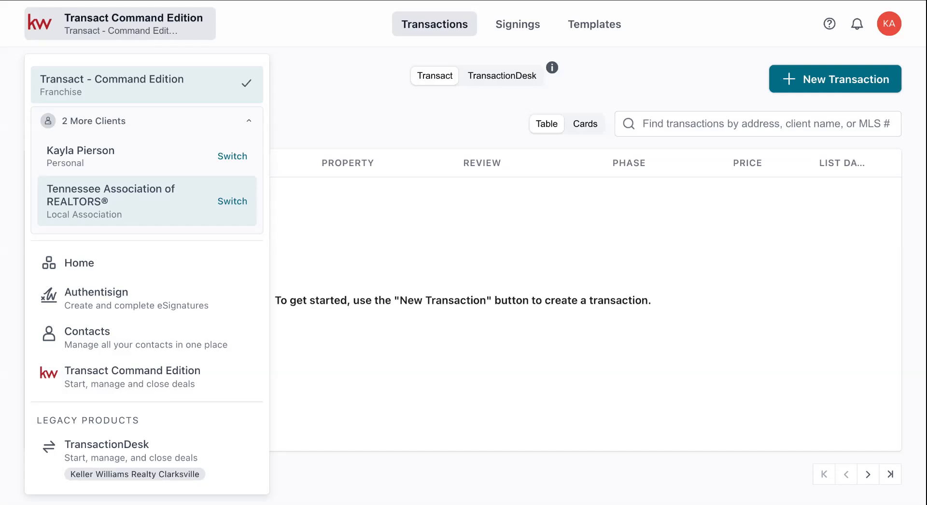
{"action": "left_click", "coordinate": [110, 309]}
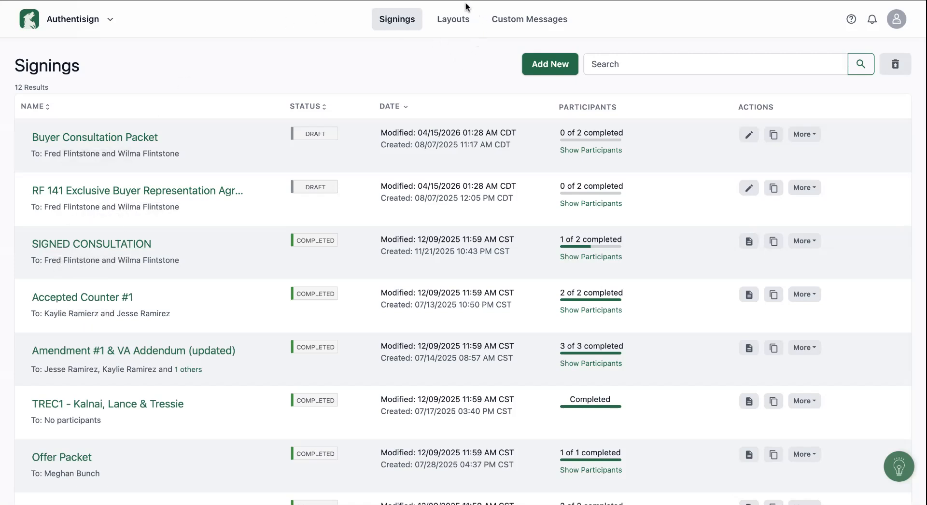
{"action": "left_click", "coordinate": [462, 22]}
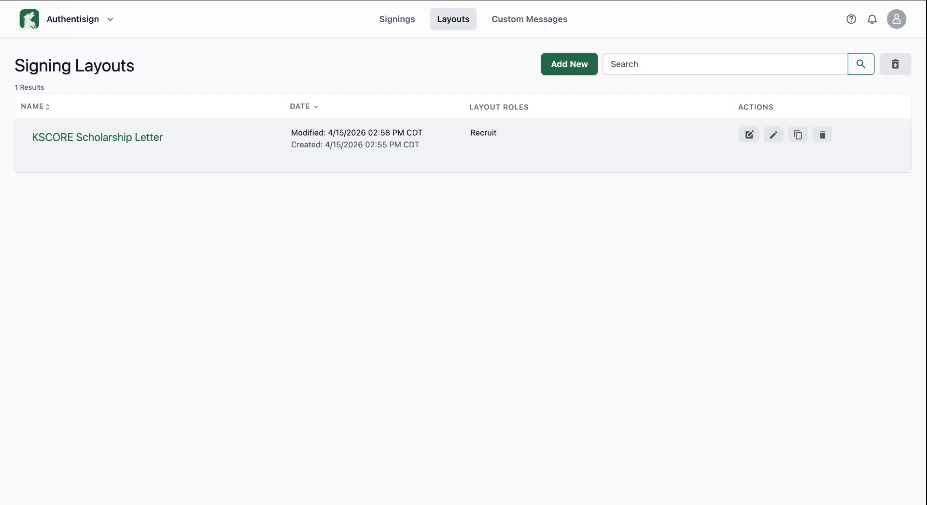
Switch to the Tennessee REALTORS website and open the Forms on the Fly member page with its forms table.
{"action": "left_click", "coordinate": [417, 1]}
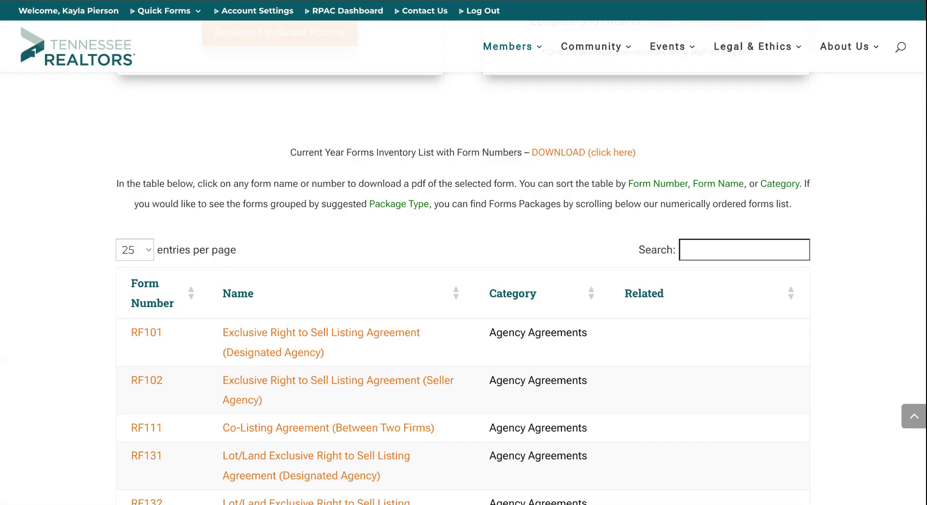
{"action": "mouse_move", "coordinate": [510, 70]}
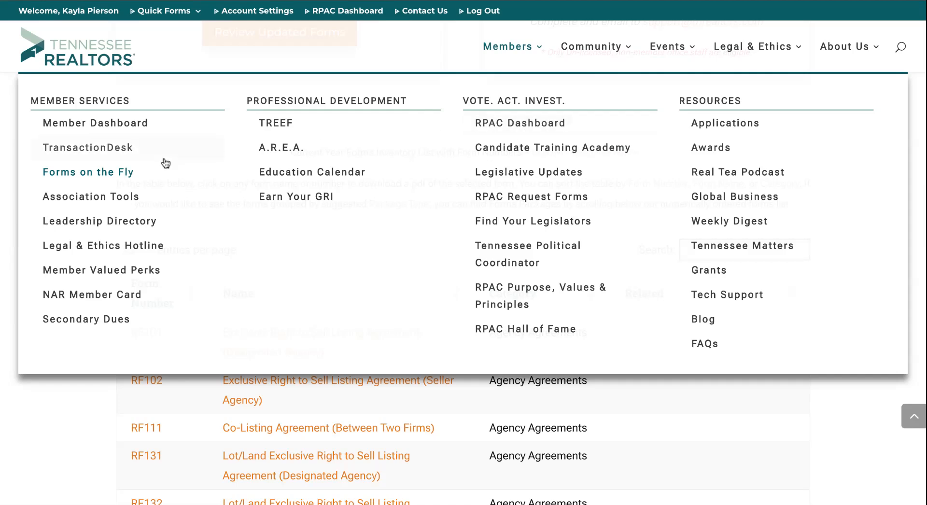
{"action": "left_click", "coordinate": [94, 178]}
{"action": "scroll", "coordinate": [485, 263], "scroll_direction": "down", "scroll_amount": 13}
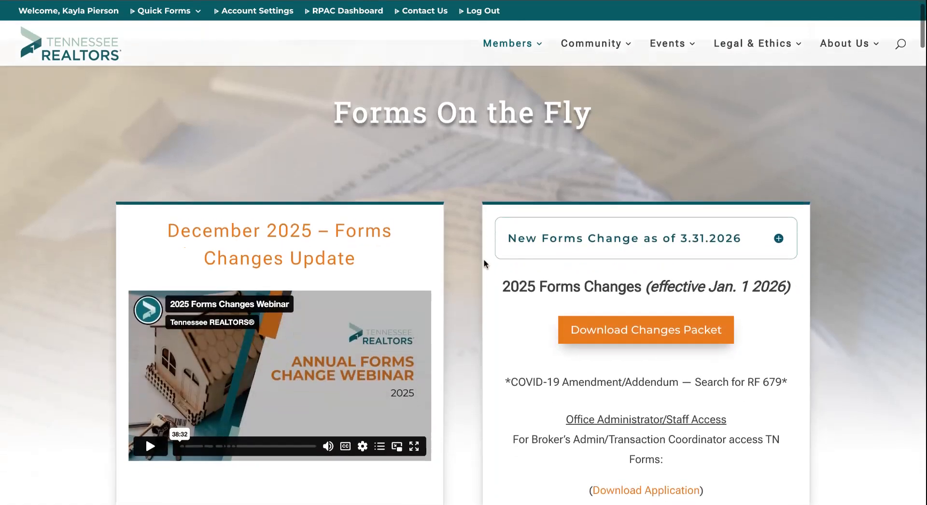
{"action": "scroll", "coordinate": [463, 270], "scroll_direction": "up", "scroll_amount": 2}
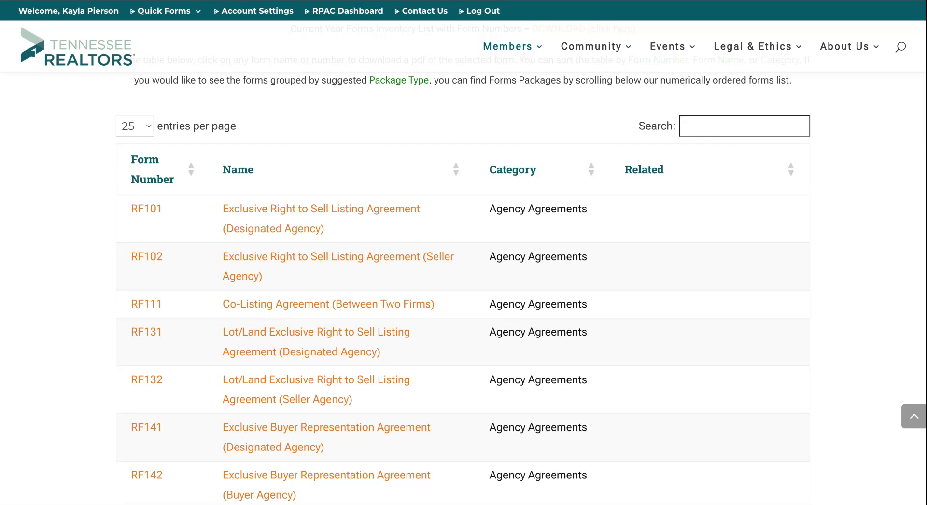
Search the forms table for form numbers 304, 308 and 302 in turn.
{"action": "type", "text": "304"}
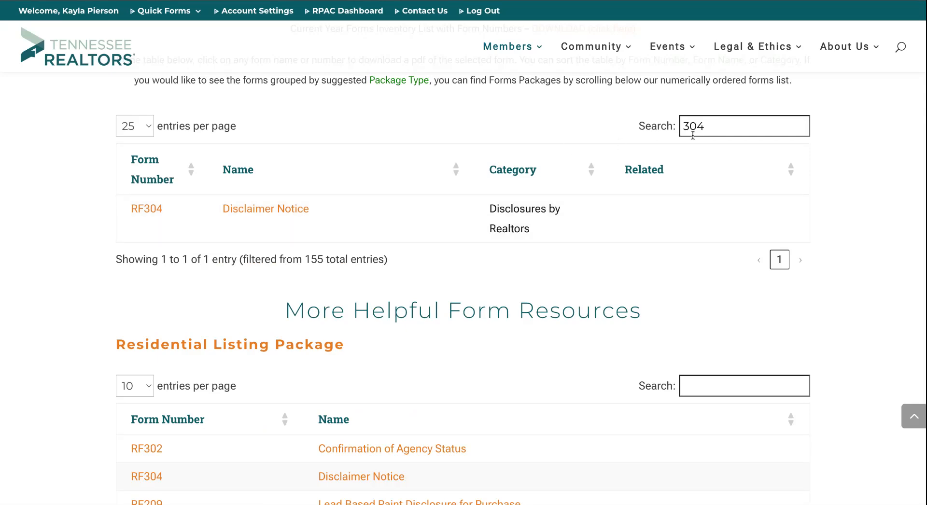
{"action": "key", "text": "BackSpace"}
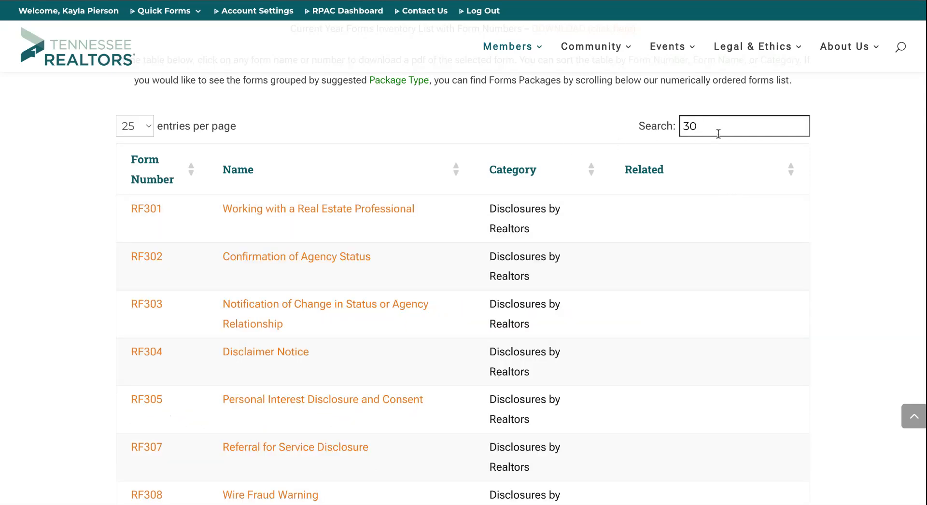
{"action": "type", "text": "8"}
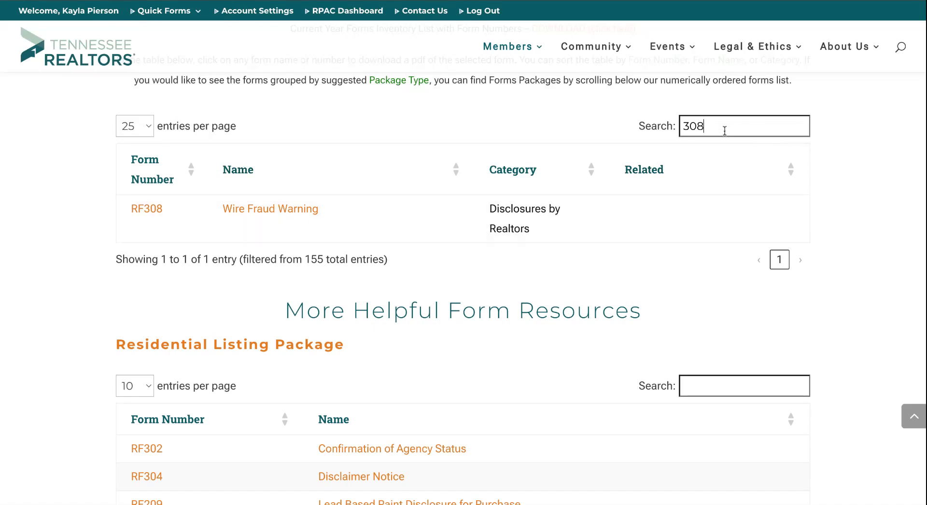
{"action": "key", "text": "BackSpace"}
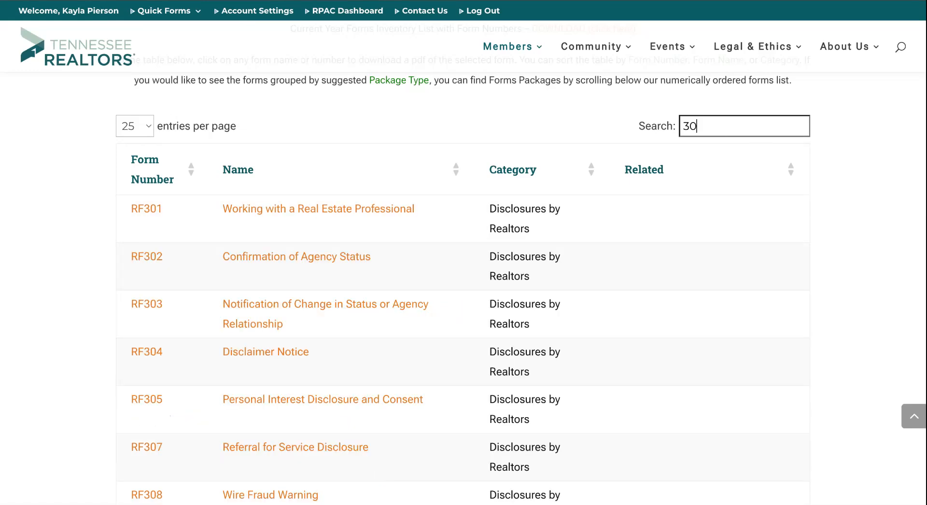
{"action": "type", "text": "2"}
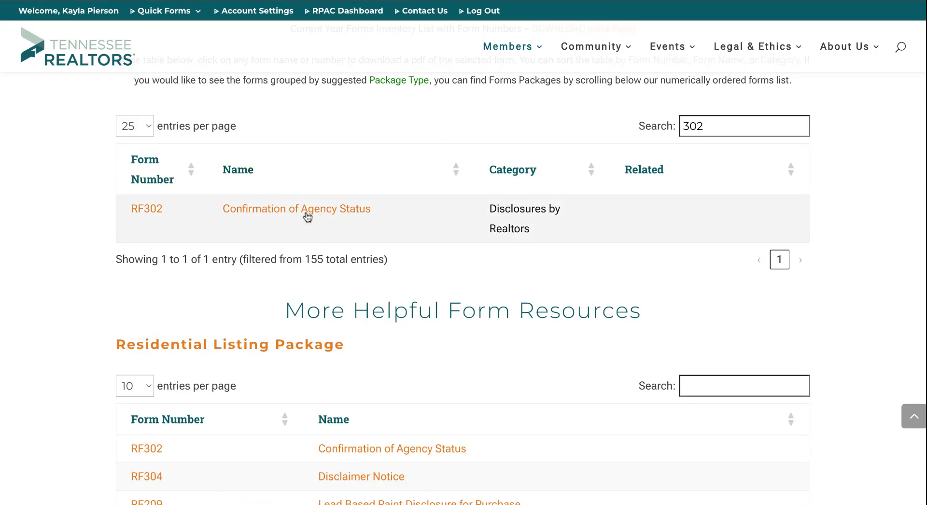
Return to Authentisign and create a new signing layout named "Disclaimer Notice (Buyer)".
{"action": "left_click", "coordinate": [241, 0]}
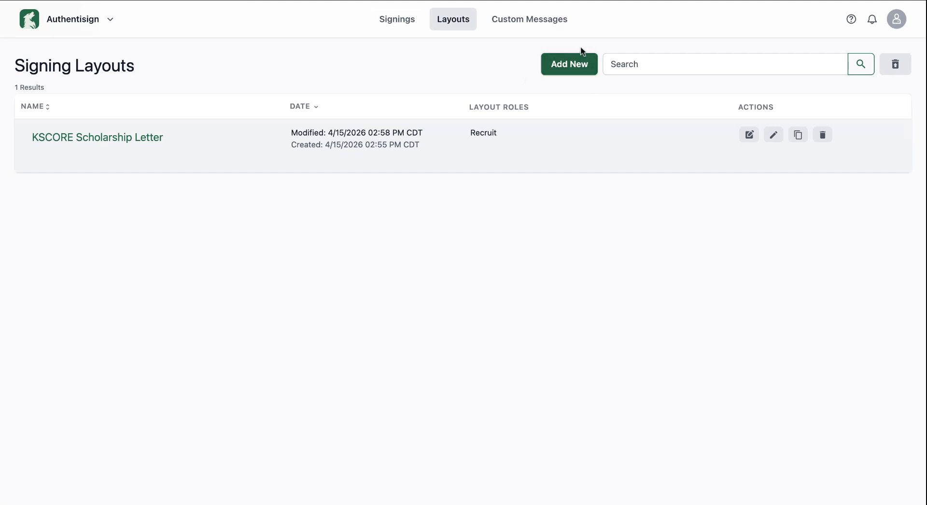
{"action": "left_click", "coordinate": [567, 69]}
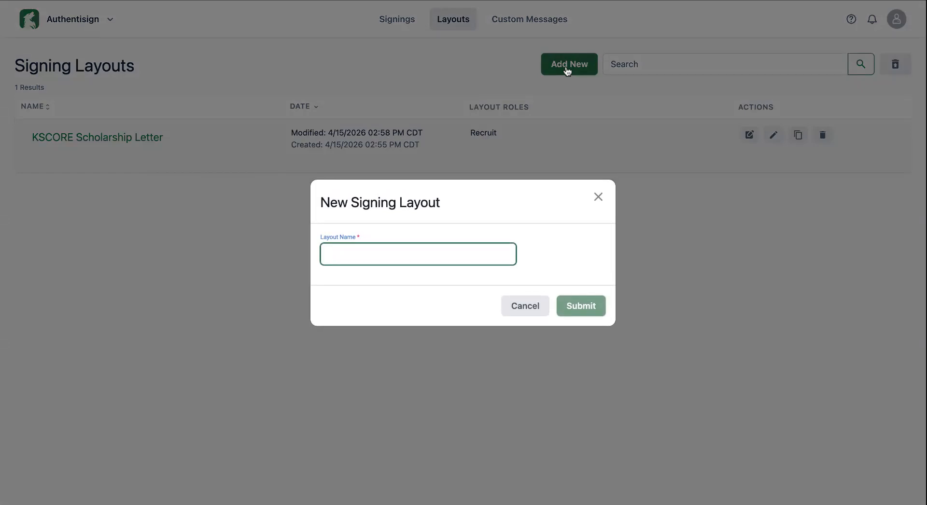
{"action": "type", "text": "Disclaimer"}
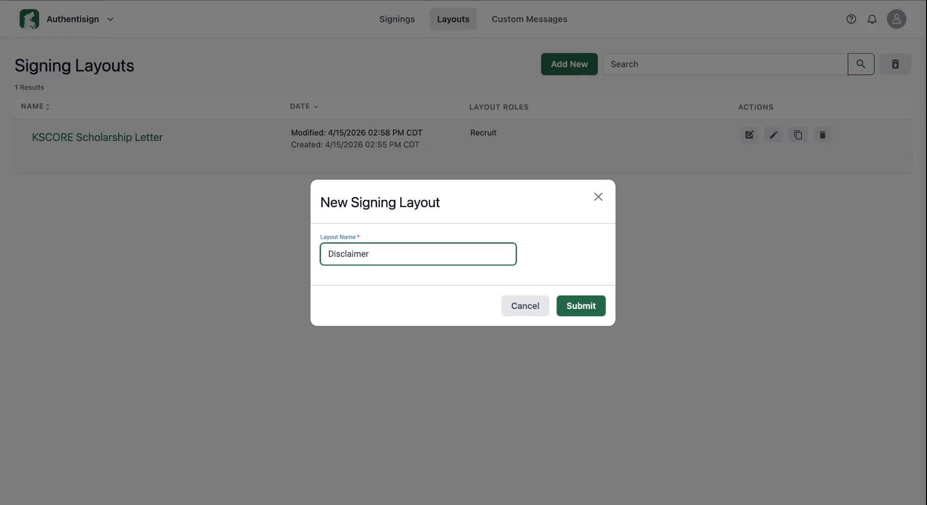
{"action": "type", "text": " Notice (Buyer)"}
{"action": "left_click", "coordinate": [598, 308]}
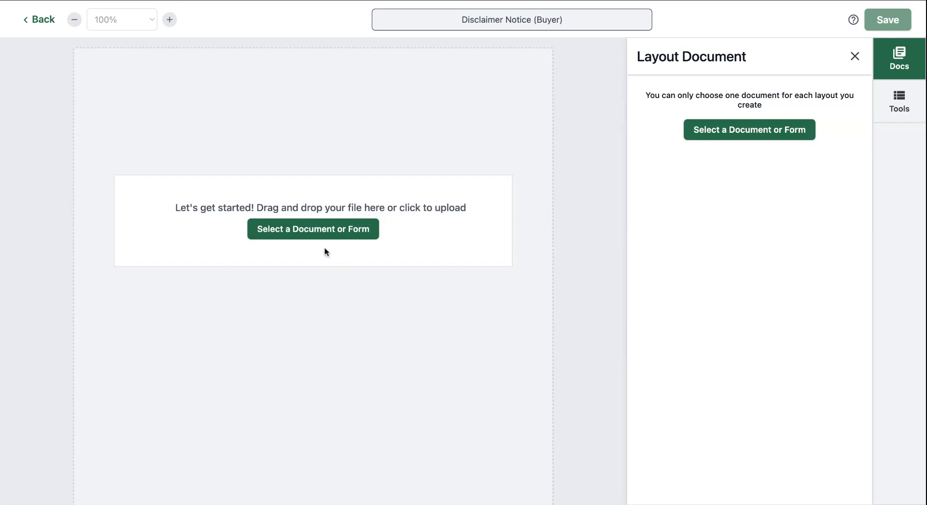
Upload the RF304 (2) file from the computer as the layout's document.
{"action": "left_click", "coordinate": [332, 235]}
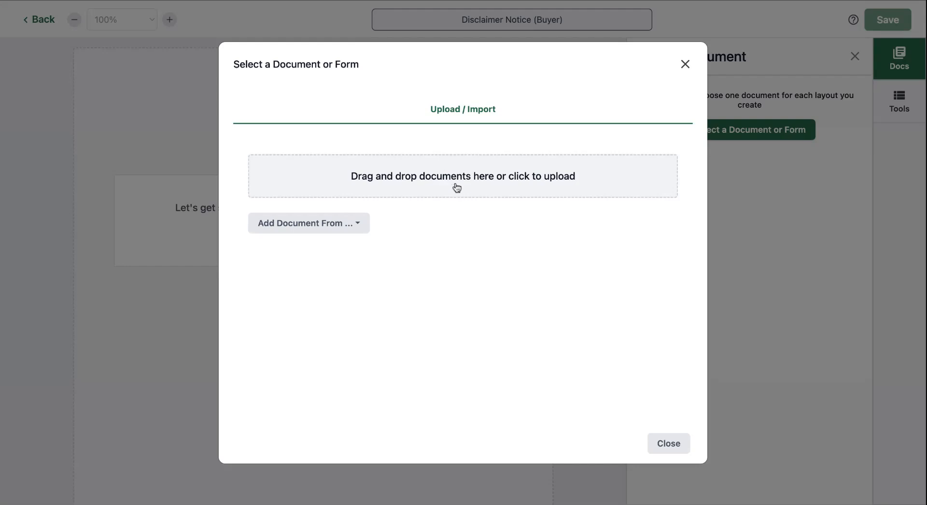
{"action": "left_click", "coordinate": [323, 230]}
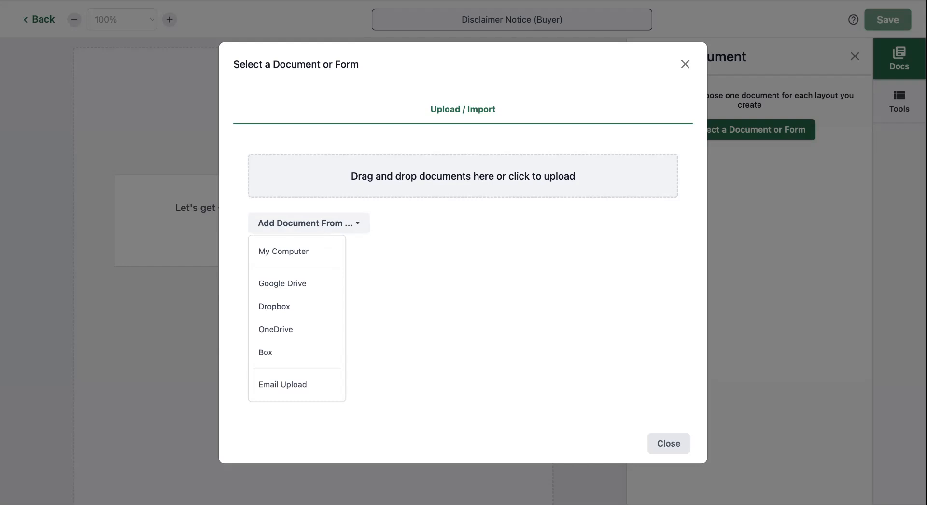
{"action": "left_click", "coordinate": [397, 192]}
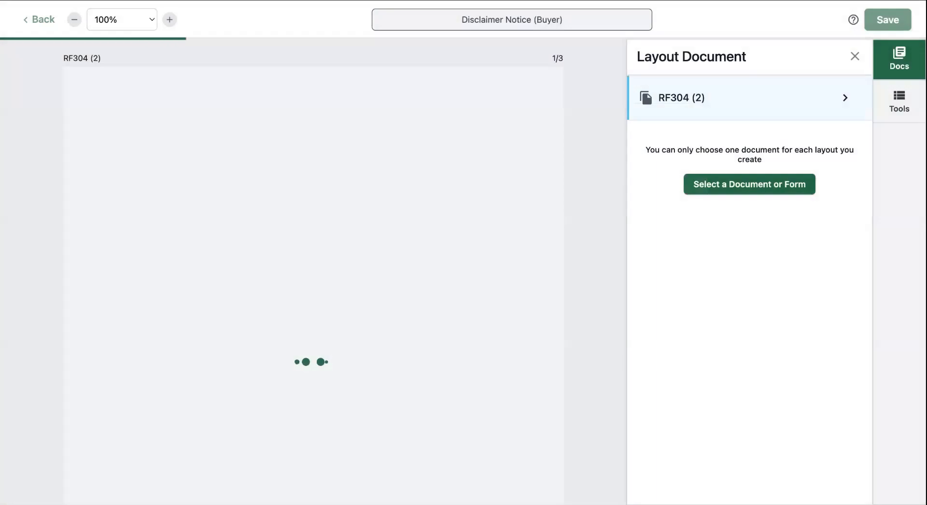
Delete the Buyer 2 and Buyer 1 roles from the layout's signing roles.
{"action": "scroll", "coordinate": [313, 270], "scroll_direction": "down", "scroll_amount": 20}
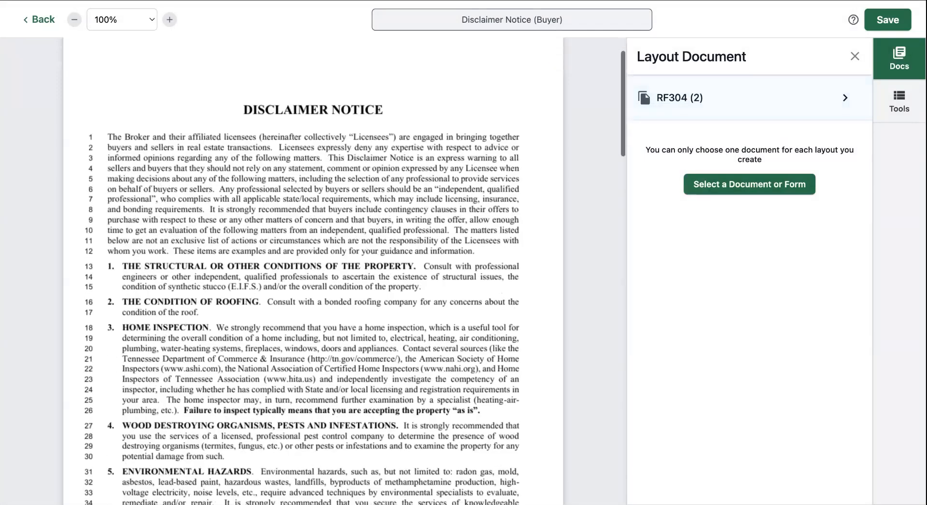
{"action": "scroll", "coordinate": [312, 270], "scroll_direction": "down", "scroll_amount": 7}
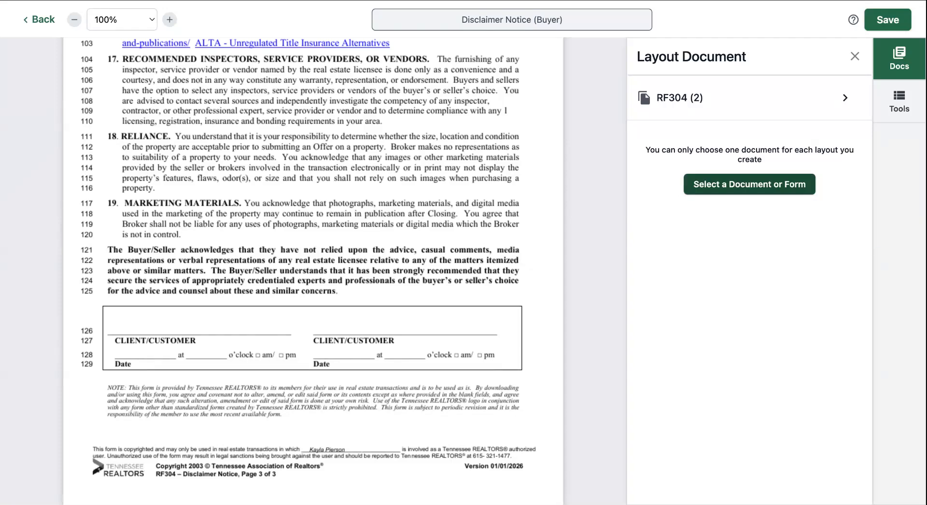
{"action": "left_click", "coordinate": [889, 93]}
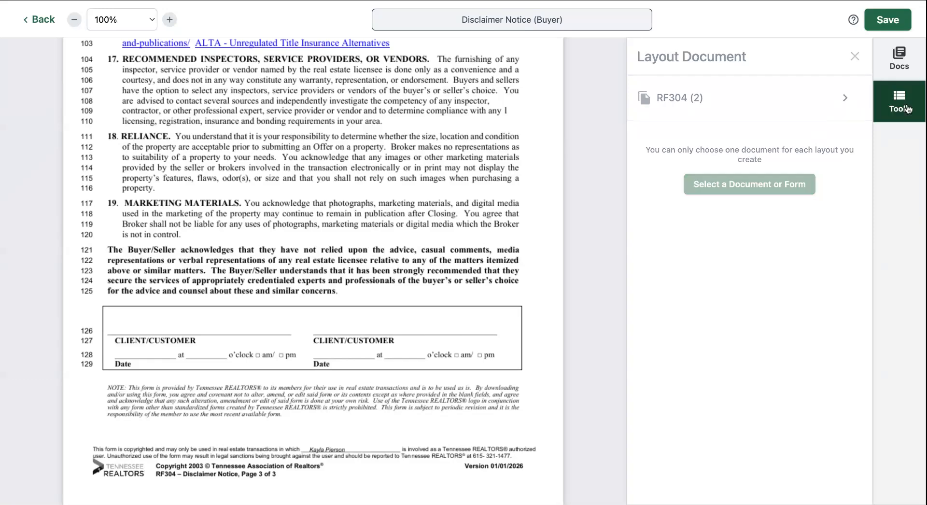
{"action": "left_click", "coordinate": [694, 93]}
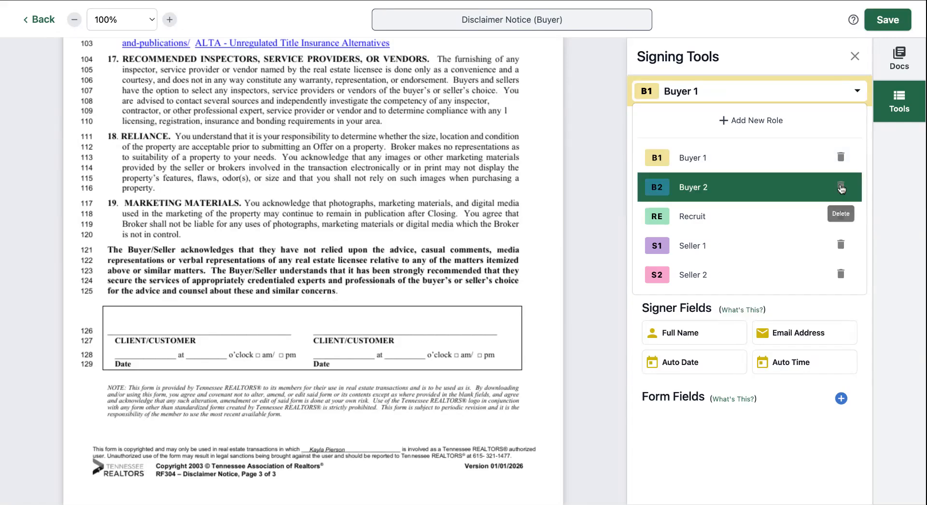
{"action": "left_click", "coordinate": [840, 186]}
{"action": "left_click", "coordinate": [475, 319]}
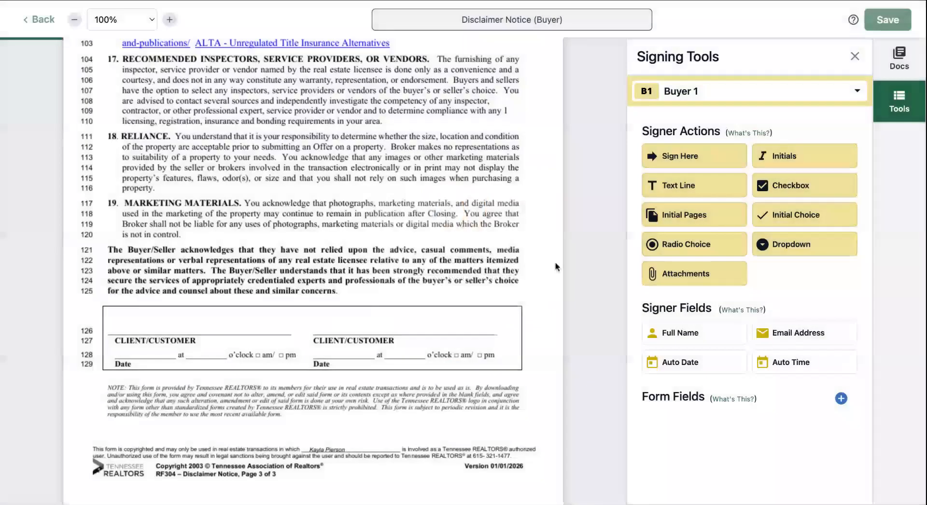
{"action": "left_click", "coordinate": [754, 95]}
{"action": "left_click", "coordinate": [837, 156]}
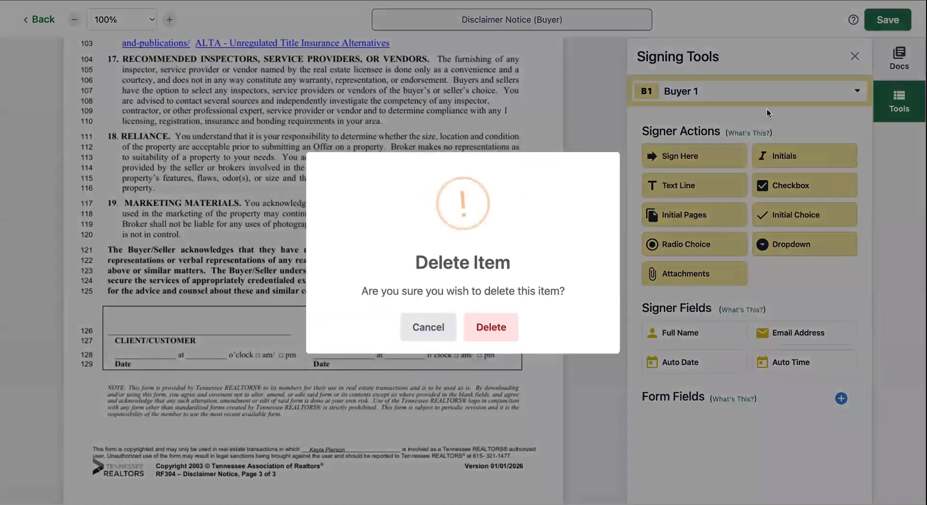
{"action": "left_click", "coordinate": [489, 327]}
Delete the Seller 1 and Seller 2 roles, leaving only Recruit in the role list.
{"action": "left_click", "coordinate": [764, 100]}
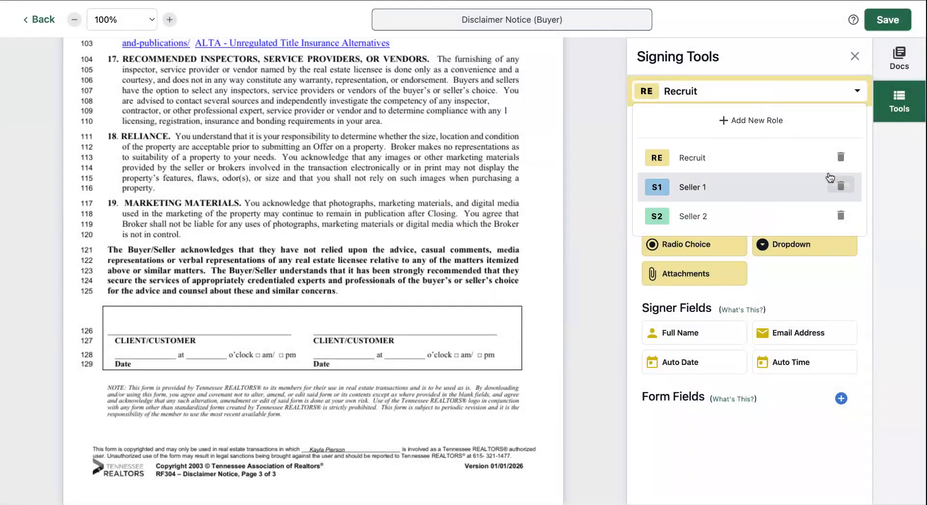
{"action": "left_click", "coordinate": [838, 187]}
{"action": "left_click", "coordinate": [502, 329]}
{"action": "left_click", "coordinate": [764, 92]}
{"action": "left_click", "coordinate": [839, 186]}
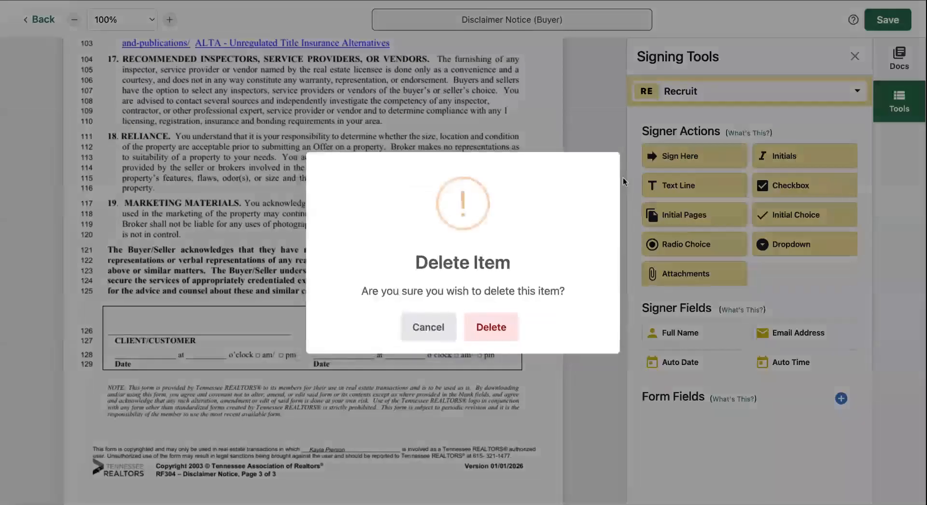
{"action": "left_click", "coordinate": [491, 328]}
Add a new signing role named "Buyer 1".
{"action": "left_click", "coordinate": [717, 96]}
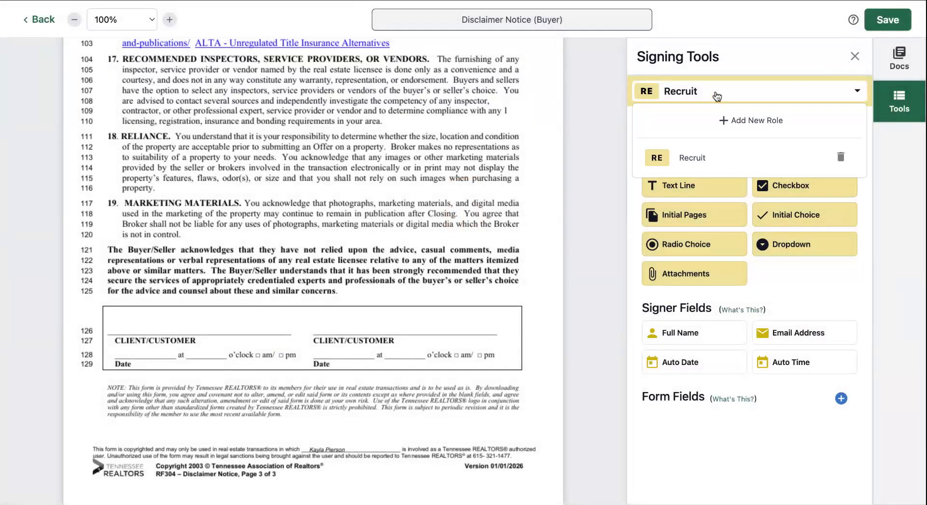
{"action": "left_click", "coordinate": [762, 127]}
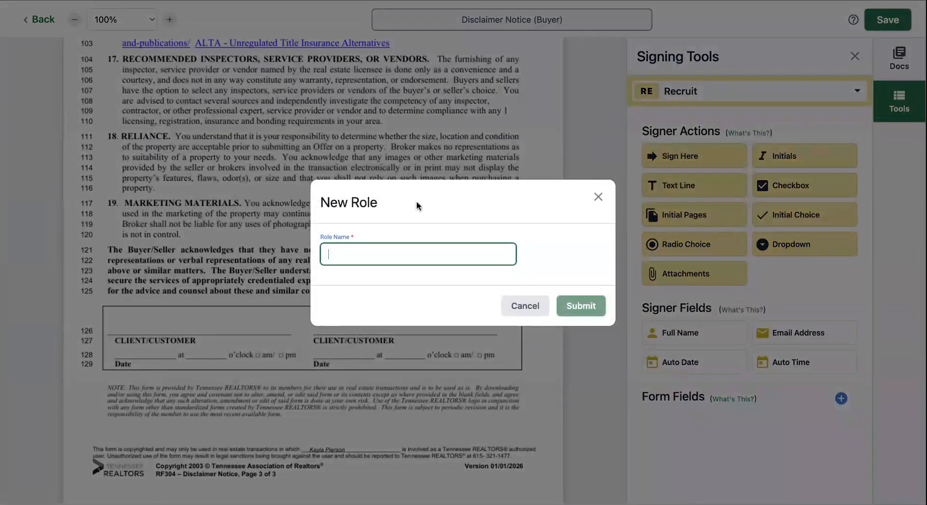
{"action": "type", "text": "Buyer 1"}
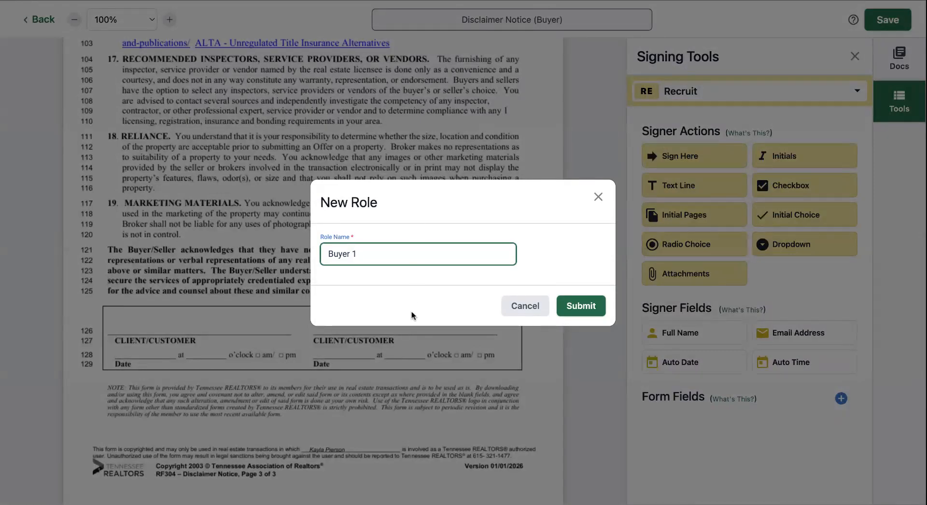
{"action": "left_click", "coordinate": [597, 309]}
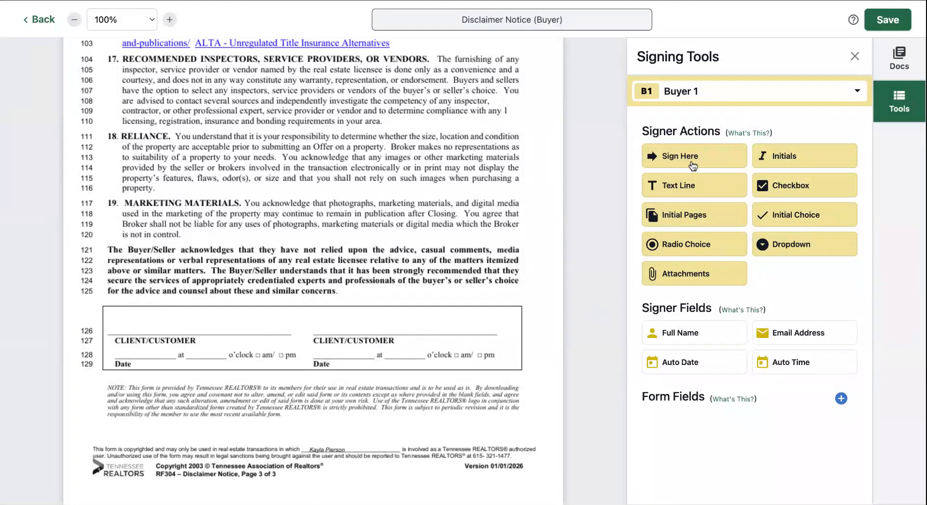
Place a Sign Here block for Buyer 1 on the first CLIENT/CUSTOMER signature line and reduce its scale slightly.
{"action": "mouse_move", "coordinate": [693, 165]}
{"action": "left_mouse_down"}
{"action": "mouse_move", "coordinate": [705, 175]}
{"action": "mouse_move", "coordinate": [295, 269]}
{"action": "mouse_move", "coordinate": [159, 322]}
{"action": "left_mouse_up"}
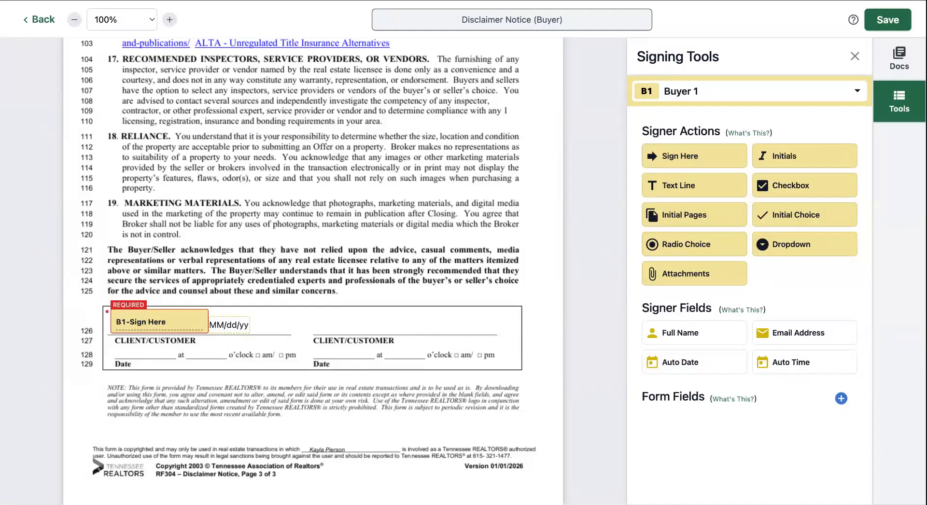
{"action": "left_click", "coordinate": [157, 319]}
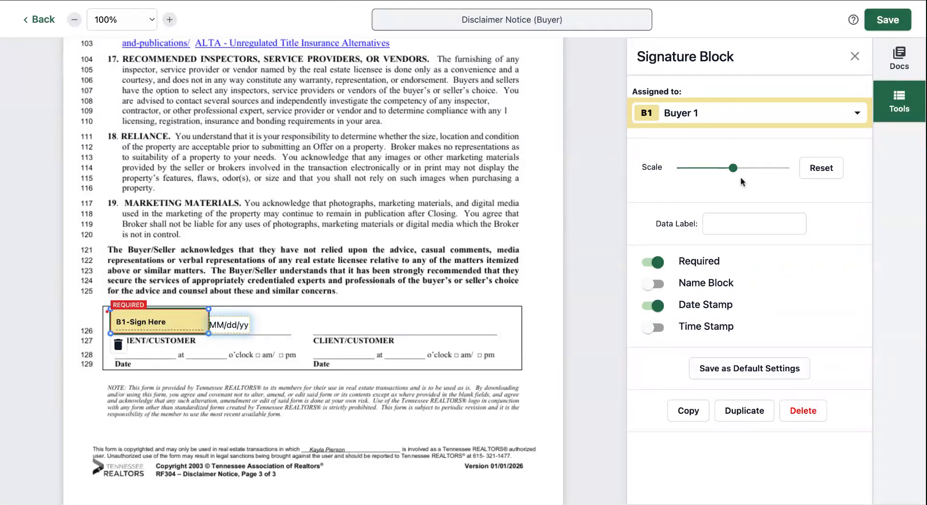
{"action": "mouse_move", "coordinate": [734, 167]}
{"action": "left_mouse_down"}
{"action": "mouse_move", "coordinate": [676, 167]}
{"action": "mouse_move", "coordinate": [790, 167]}
{"action": "mouse_move", "coordinate": [717, 168]}
{"action": "left_mouse_up"}
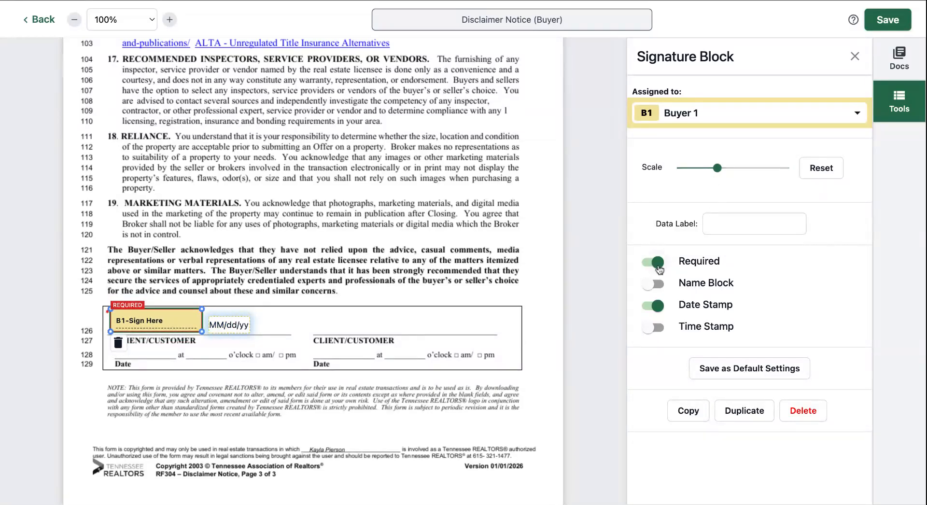
Add a time stamp to Buyer 1's required signature block and move its date and time onto the blanks below the first signature line.
{"action": "left_click", "coordinate": [658, 266]}
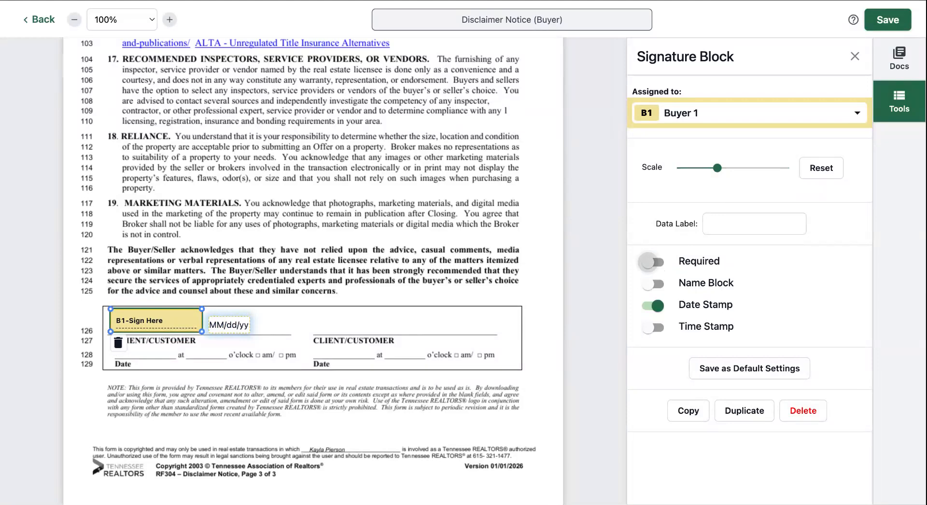
{"action": "left_click", "coordinate": [649, 262]}
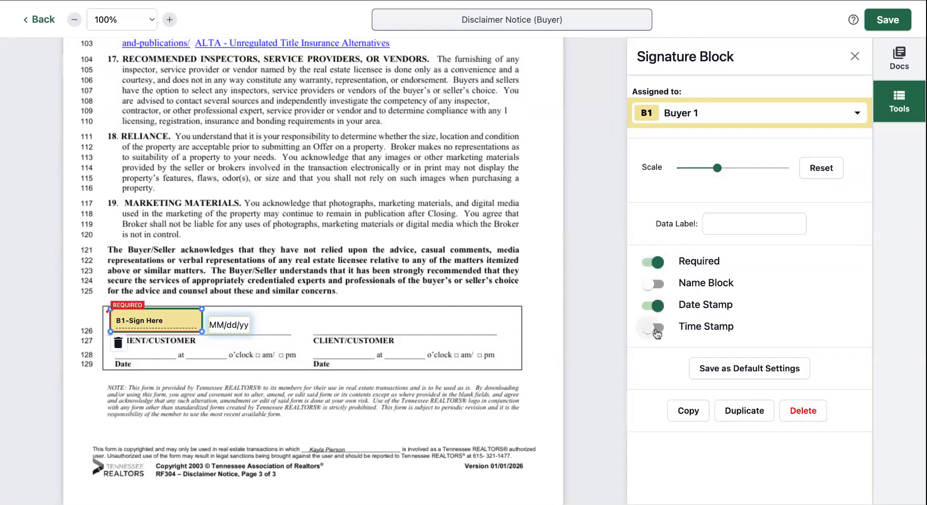
{"action": "left_click", "coordinate": [655, 328]}
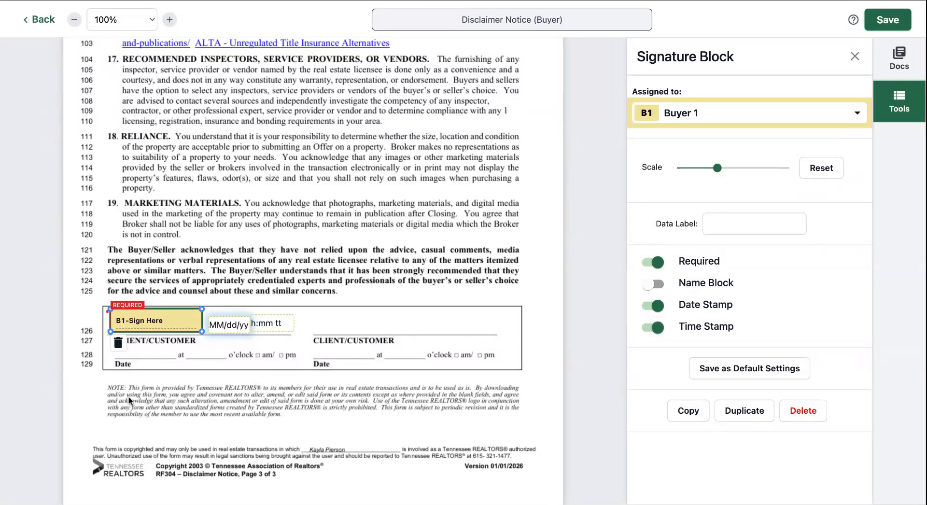
{"action": "left_click_drag", "start_coordinate": [226, 327], "coordinate": [180, 353]}
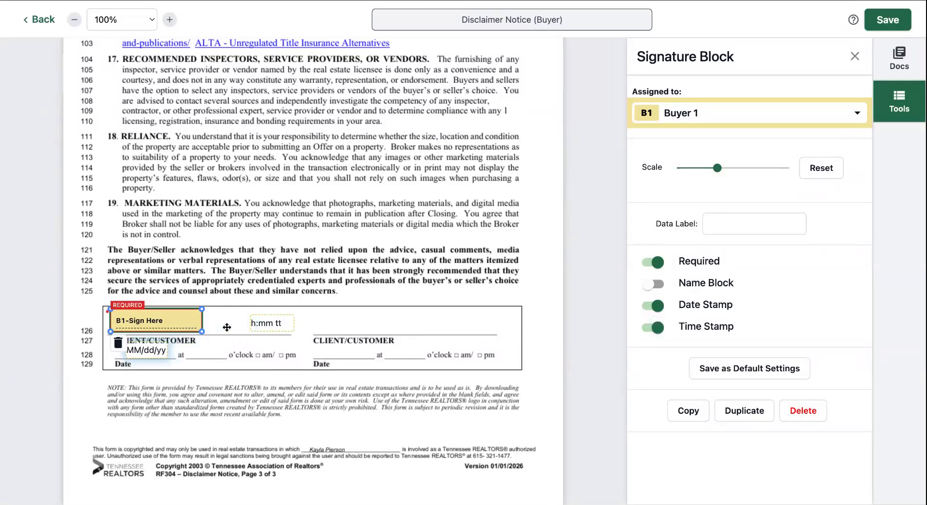
{"action": "left_click_drag", "start_coordinate": [232, 358], "coordinate": [209, 352]}
{"action": "left_click", "coordinate": [272, 321]}
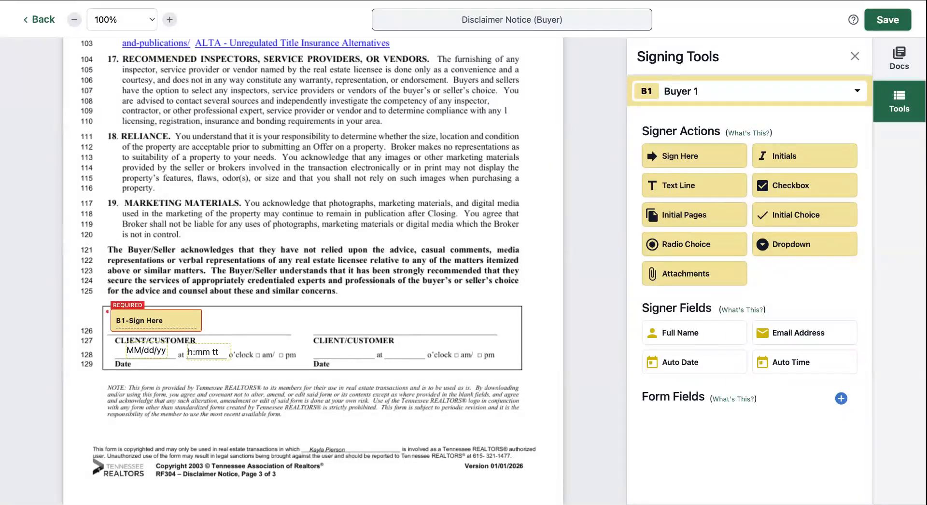
Add a new signing role named "Buyer 2".
{"action": "left_click", "coordinate": [766, 96]}
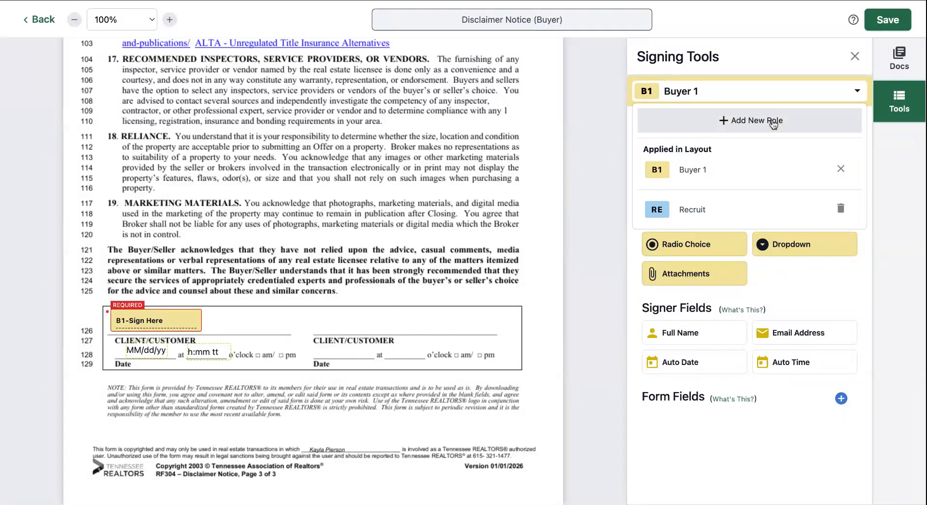
{"action": "left_click", "coordinate": [764, 120]}
{"action": "type", "text": "Buyer 2"}
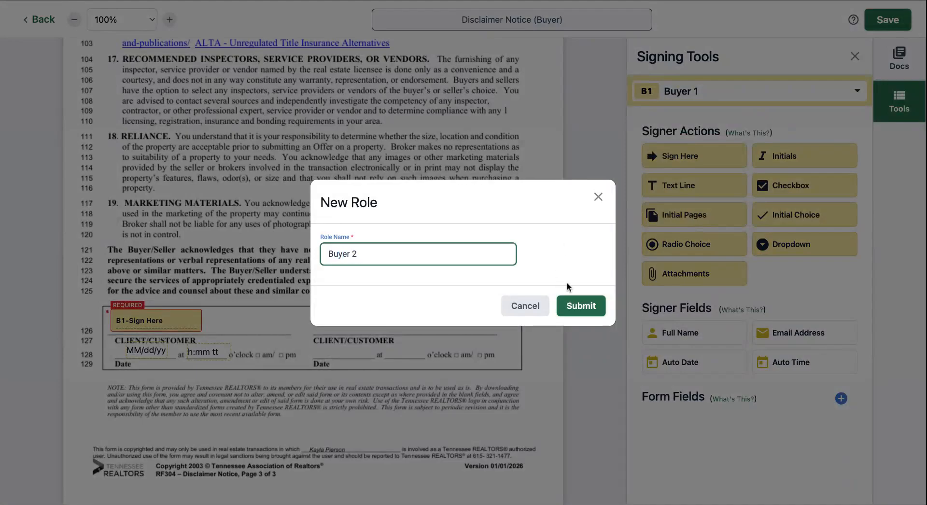
{"action": "left_click", "coordinate": [581, 305]}
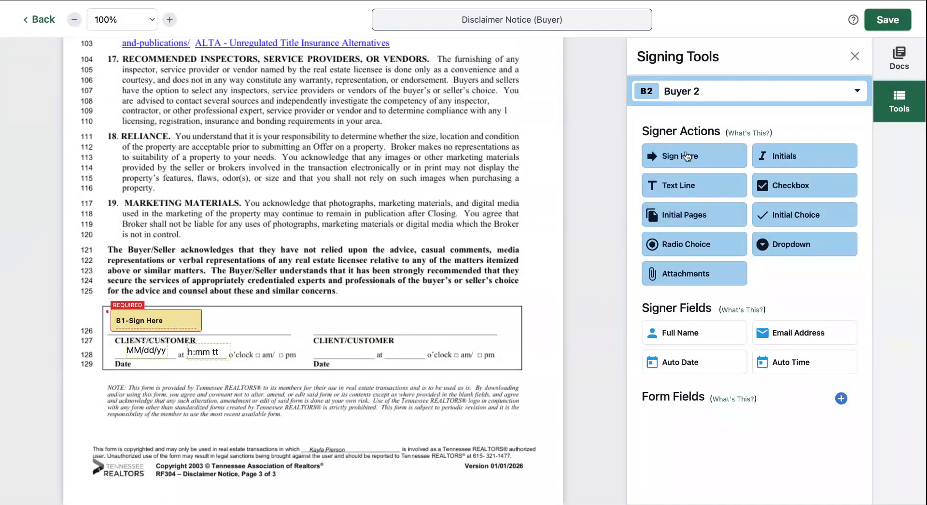
Place a Buyer 2 Sign Here block with a time stamp on the second CLIENT/CUSTOMER line, positioning its date and time on the blanks below.
{"action": "left_click_drag", "start_coordinate": [686, 155], "coordinate": [317, 313]}
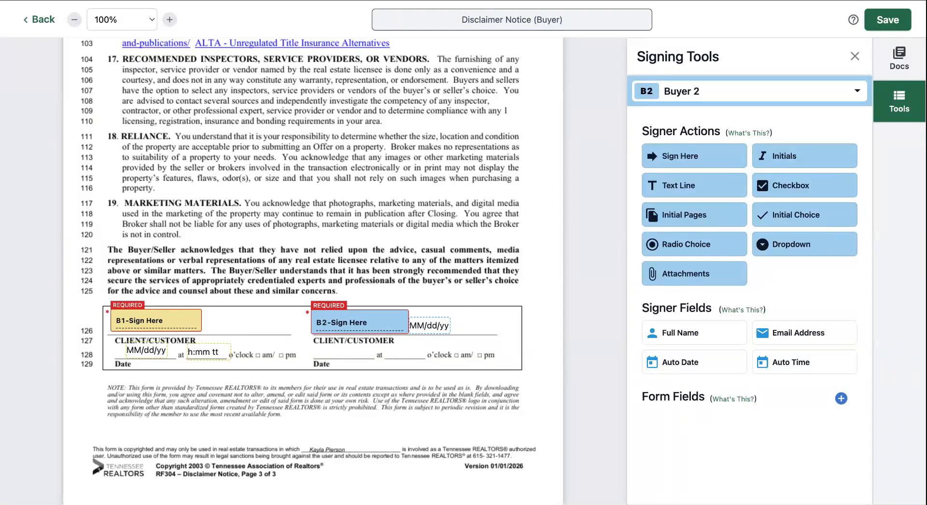
{"action": "left_click", "coordinate": [364, 319]}
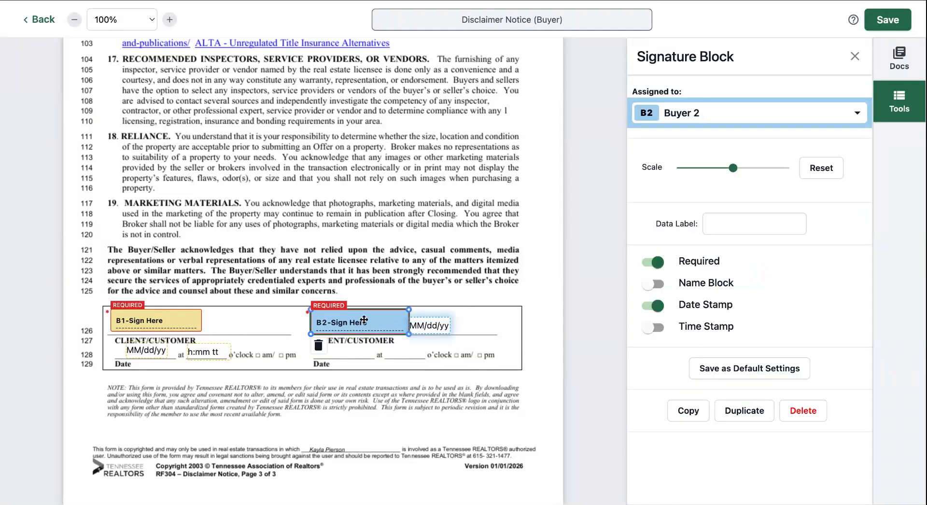
{"action": "left_click", "coordinate": [651, 329]}
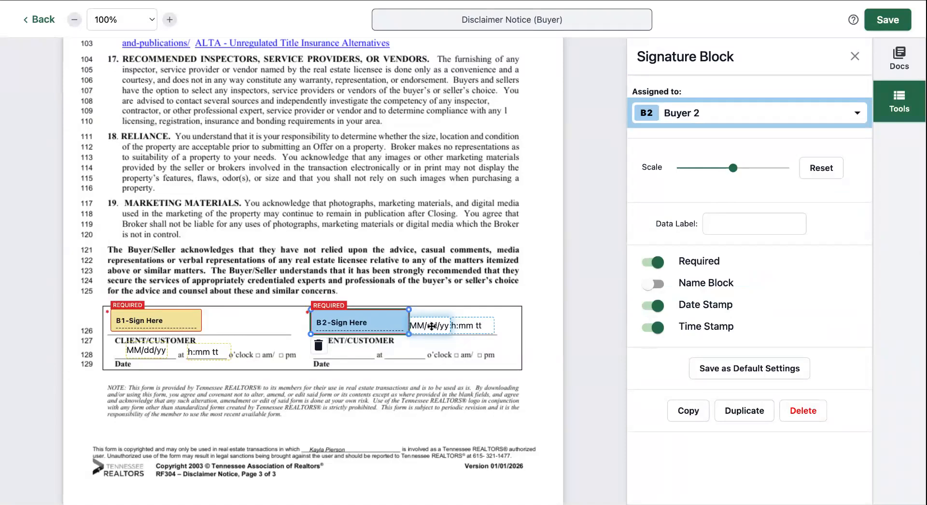
{"action": "mouse_move", "coordinate": [431, 326]}
{"action": "left_mouse_down"}
{"action": "mouse_move", "coordinate": [386, 349]}
{"action": "mouse_move", "coordinate": [348, 351]}
{"action": "left_mouse_up"}
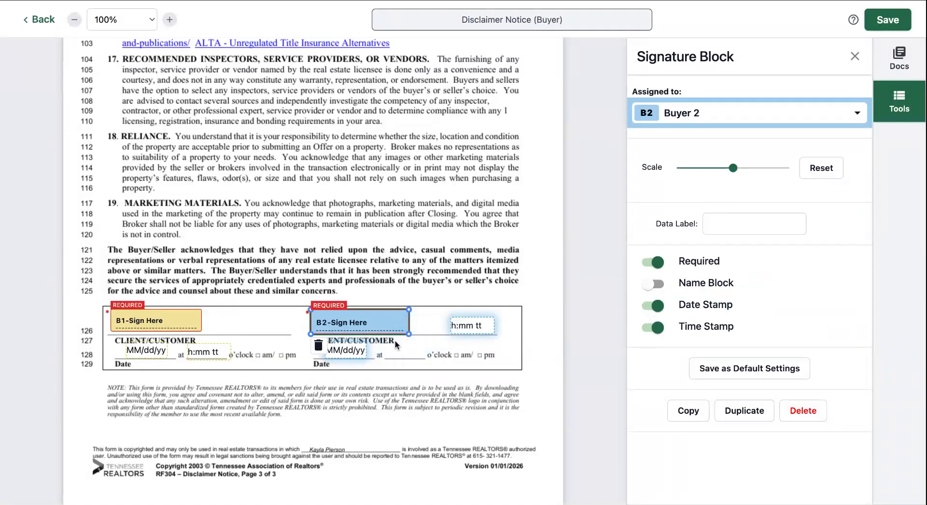
{"action": "left_click_drag", "start_coordinate": [475, 322], "coordinate": [408, 348]}
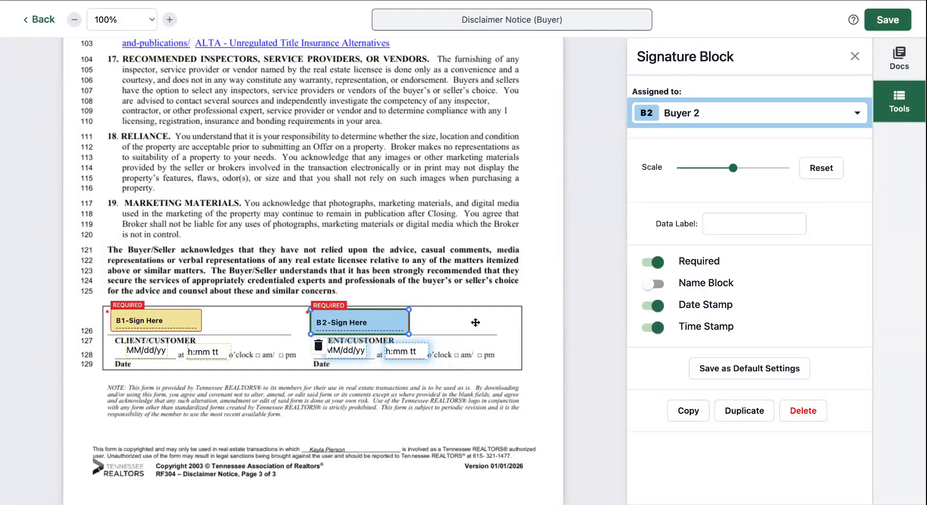
{"action": "left_click", "coordinate": [449, 336]}
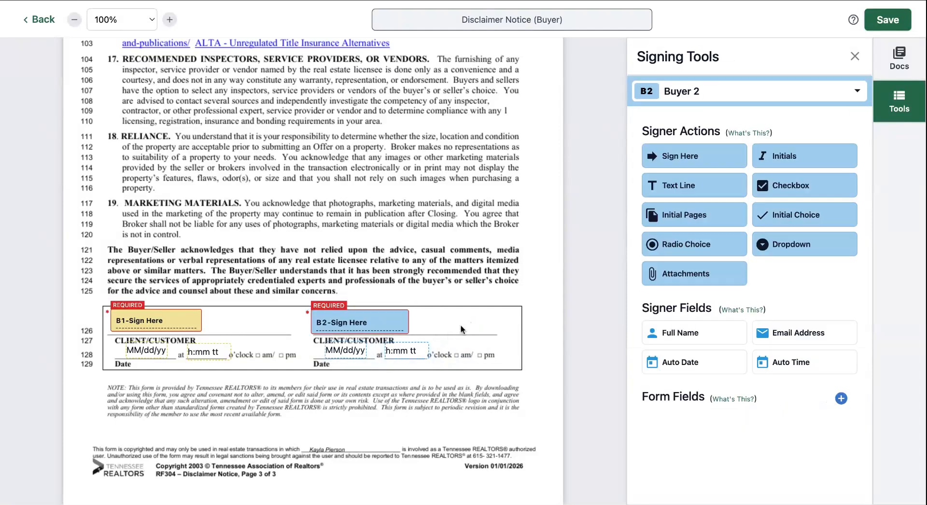
Save the Disclaimer Notice (Buyer) layout and return to the list of signing layouts.
{"action": "left_click", "coordinate": [890, 28]}
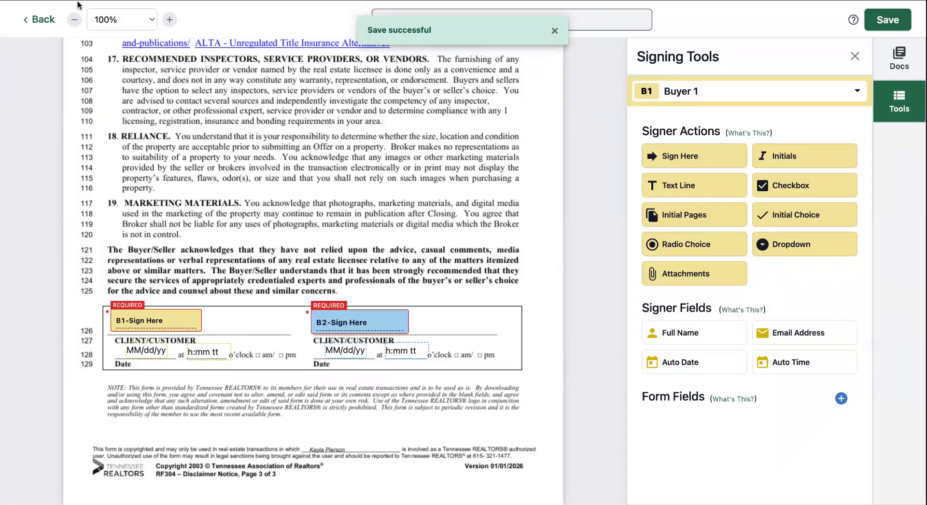
{"action": "left_click", "coordinate": [39, 20]}
{"action": "left_click", "coordinate": [39, 48]}
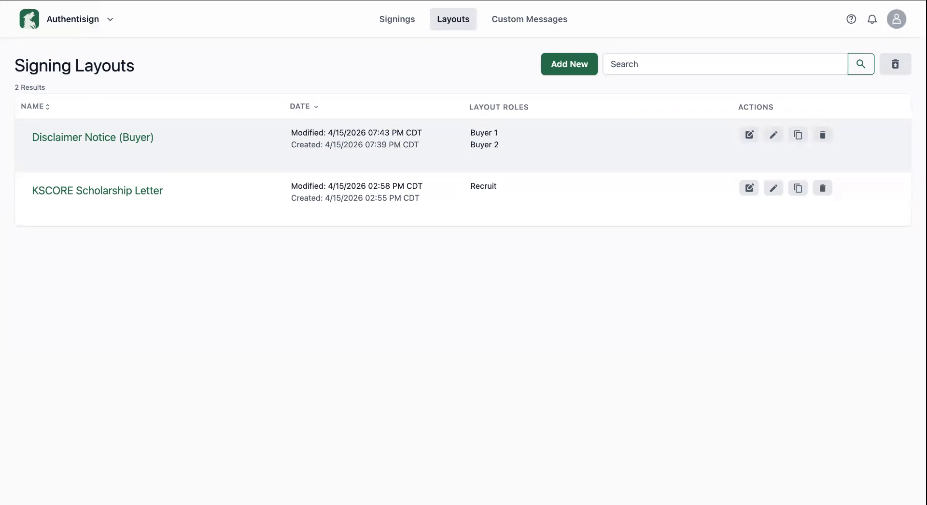
Duplicate the Disclaimer Notice (Buyer) layout and rename the copy "Disclaimer Notice (Seller)".
{"action": "left_click", "coordinate": [798, 137]}
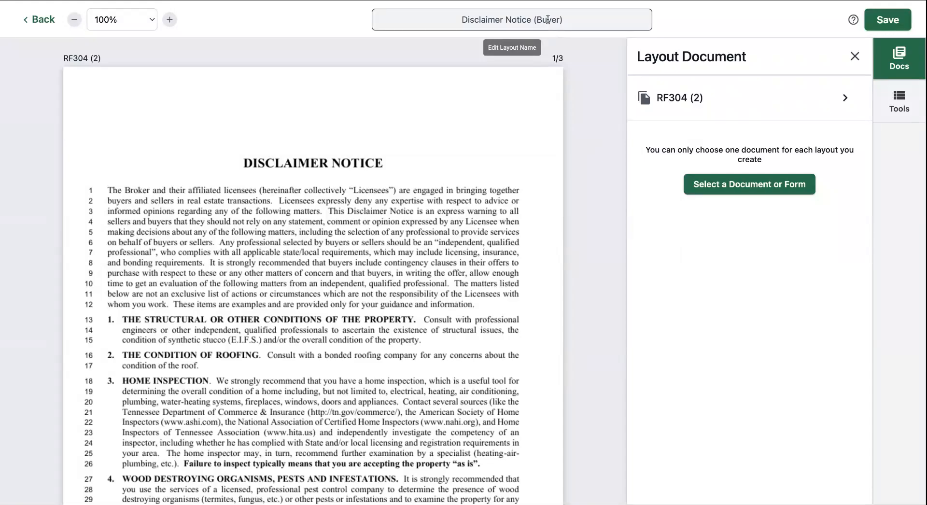
{"action": "double_click", "coordinate": [548, 20]}
{"action": "type", "text": "Seller"}
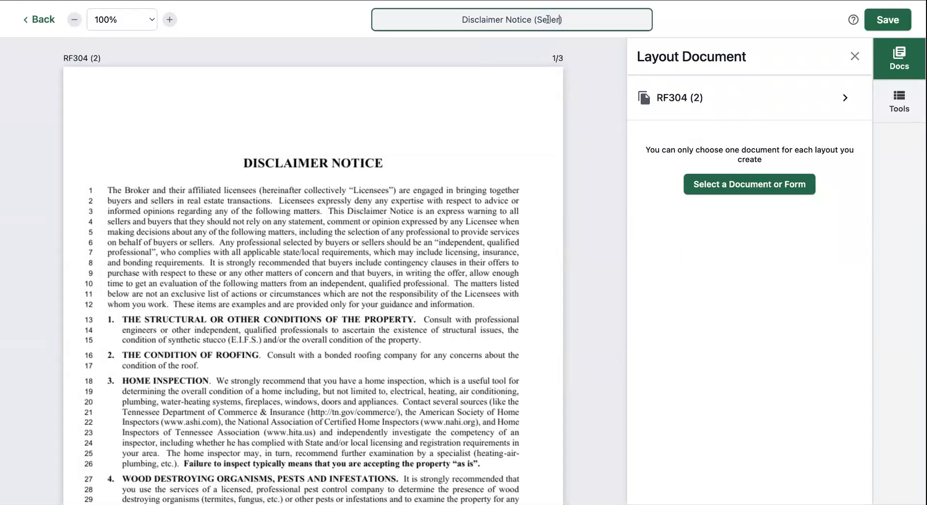
Delete the Buyer 1 and Buyer 2 signature blocks from the last page of the seller layout.
{"action": "scroll", "coordinate": [386, 308], "scroll_direction": "down", "scroll_amount": 20}
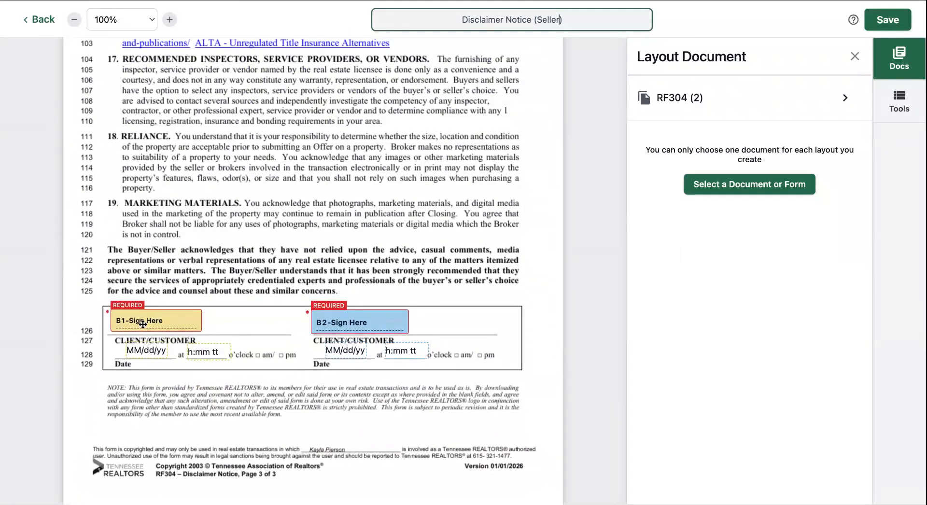
{"action": "left_click", "coordinate": [143, 323]}
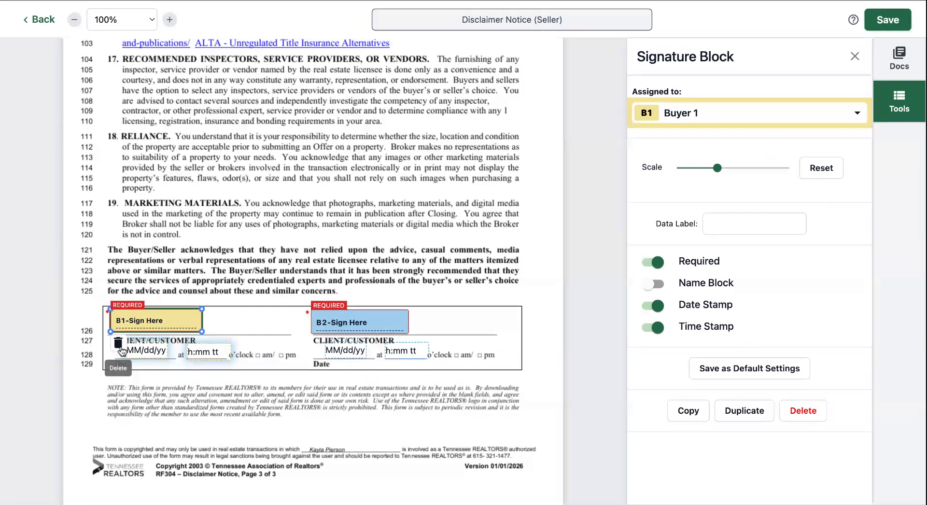
{"action": "left_click", "coordinate": [119, 346]}
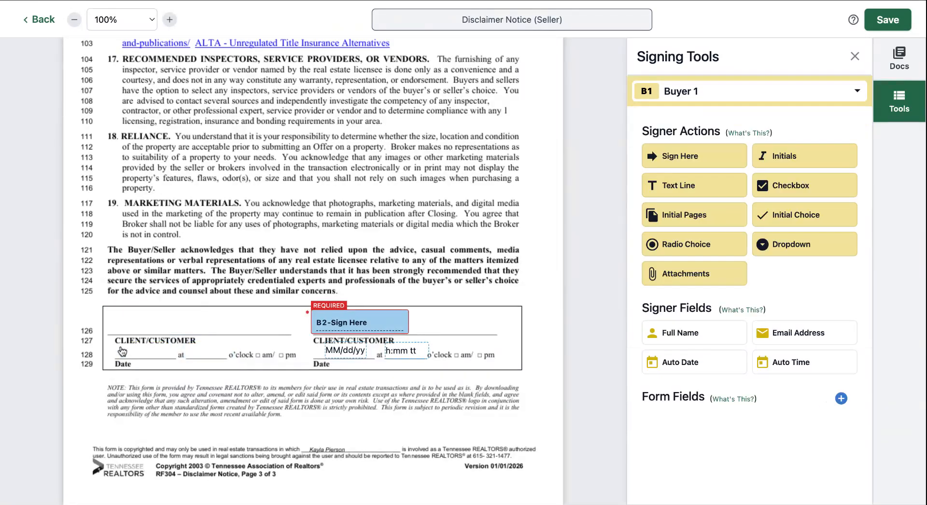
{"action": "left_click", "coordinate": [337, 321]}
{"action": "left_click", "coordinate": [318, 346]}
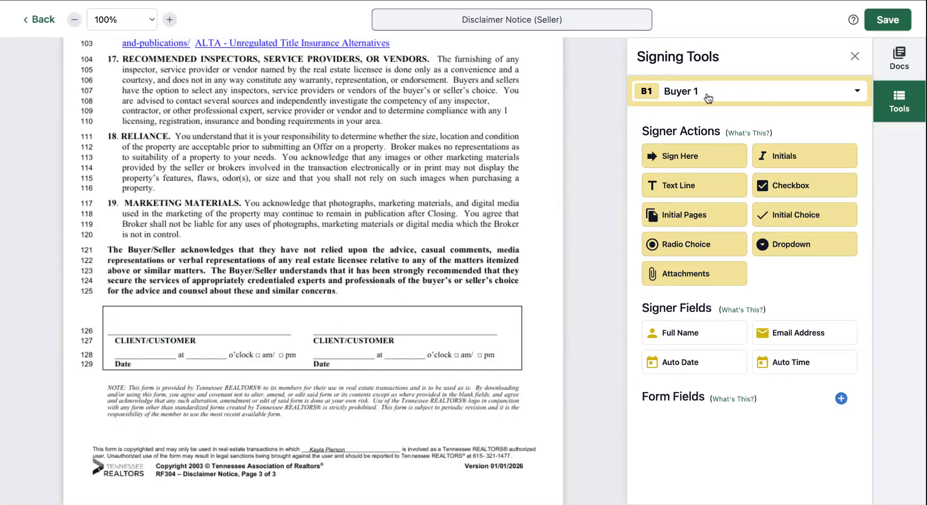
Add a new signing role named "Seller 1" to the layout.
{"action": "left_click", "coordinate": [766, 97]}
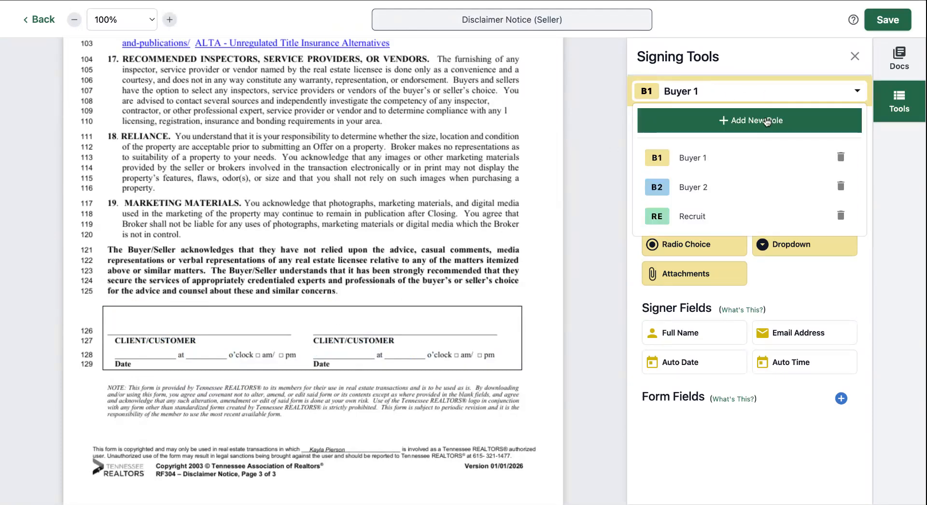
{"action": "left_click", "coordinate": [767, 121]}
{"action": "type", "text": "Seller 1"}
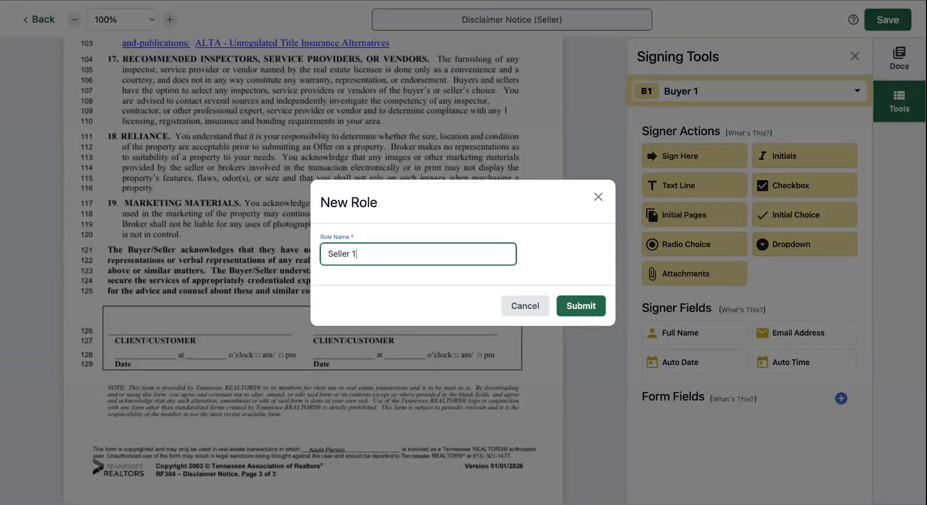
{"action": "left_click", "coordinate": [586, 308]}
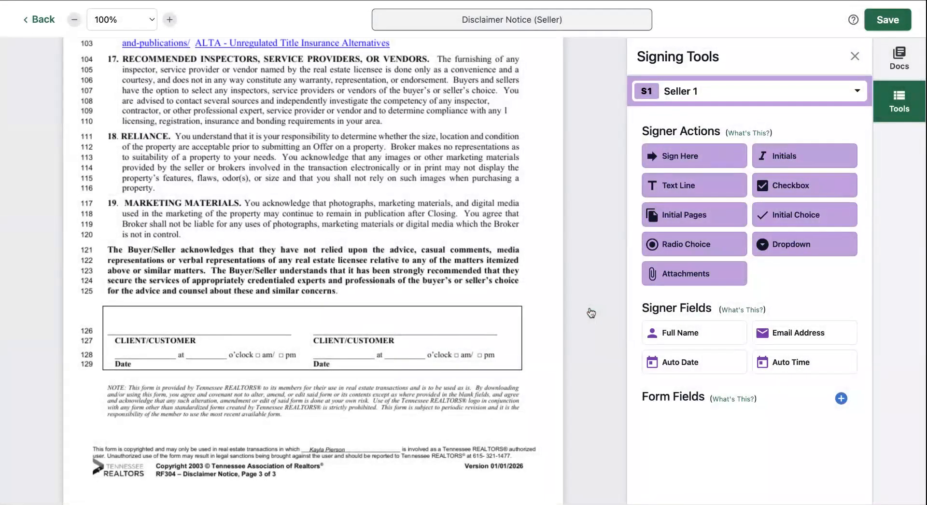
Place a Seller 1 Sign Here block with a time stamp on the first CLIENT/CUSTOMER line, positioning its date and time on the blanks below.
{"action": "left_click", "coordinate": [688, 156]}
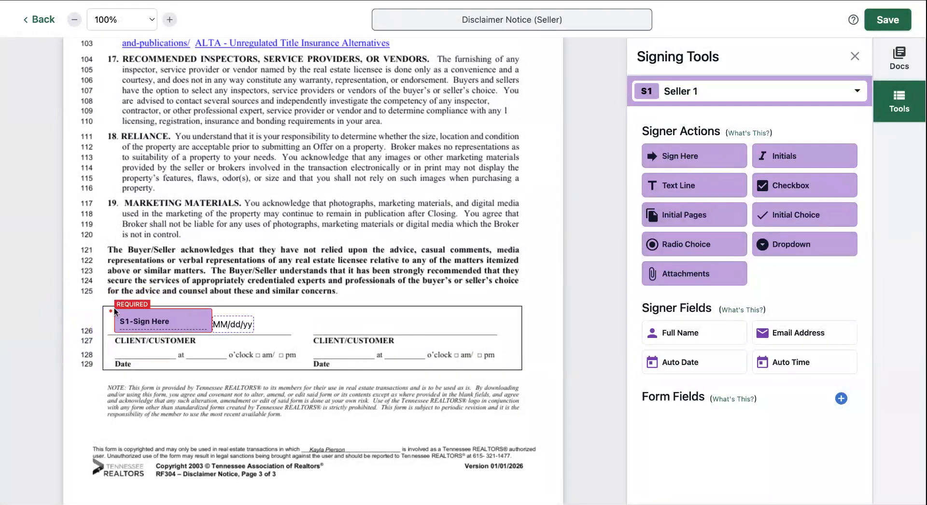
{"action": "left_click", "coordinate": [140, 321]}
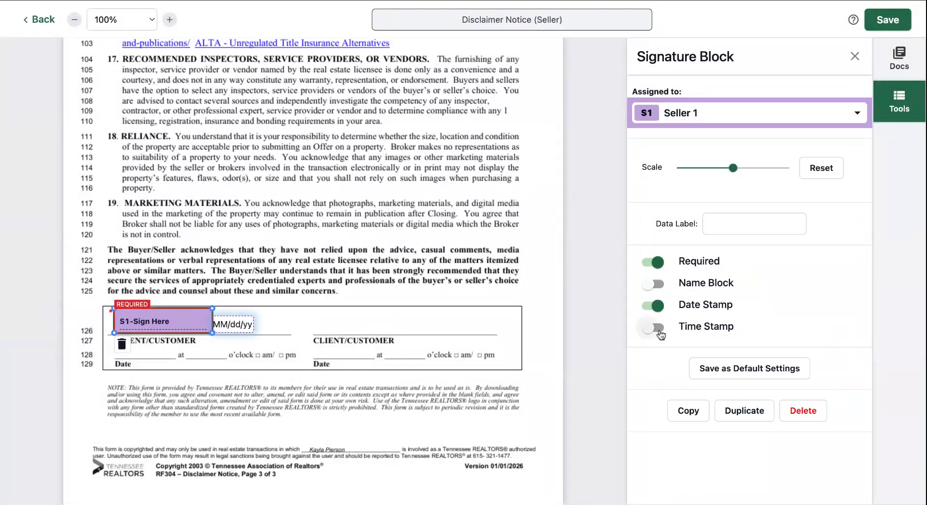
{"action": "left_click", "coordinate": [653, 327]}
{"action": "left_click_drag", "start_coordinate": [238, 324], "coordinate": [152, 352]}
{"action": "left_click_drag", "start_coordinate": [277, 323], "coordinate": [213, 350]}
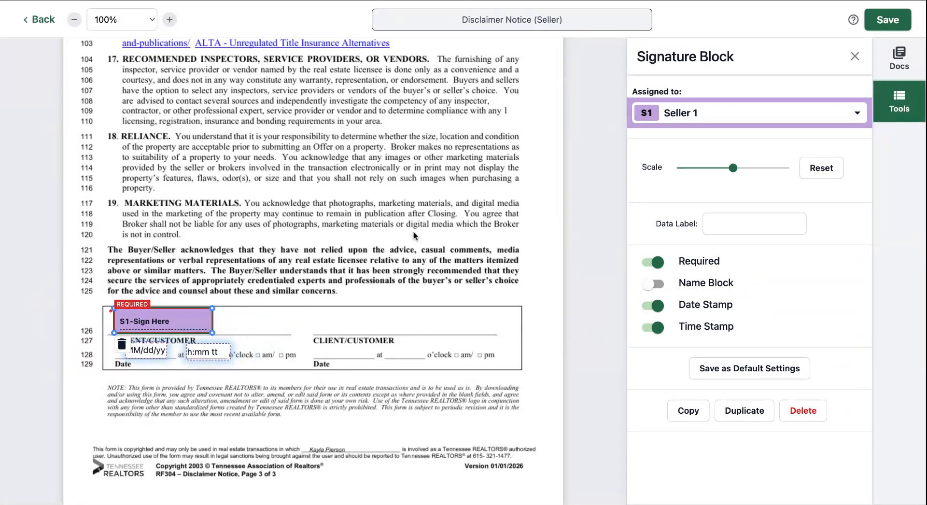
Deselect the Seller 1 signature block and add a new signing role named "Seller 2".
{"action": "left_click", "coordinate": [723, 119]}
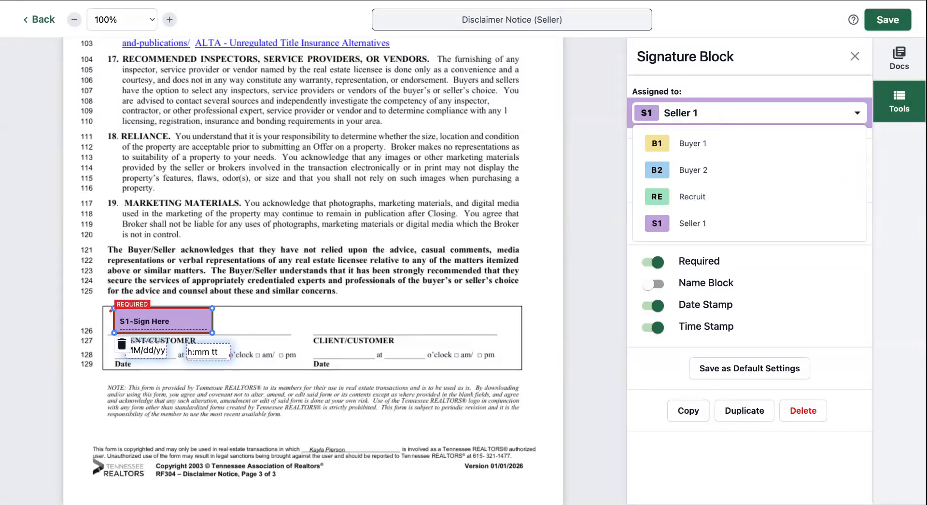
{"action": "left_click", "coordinate": [723, 118]}
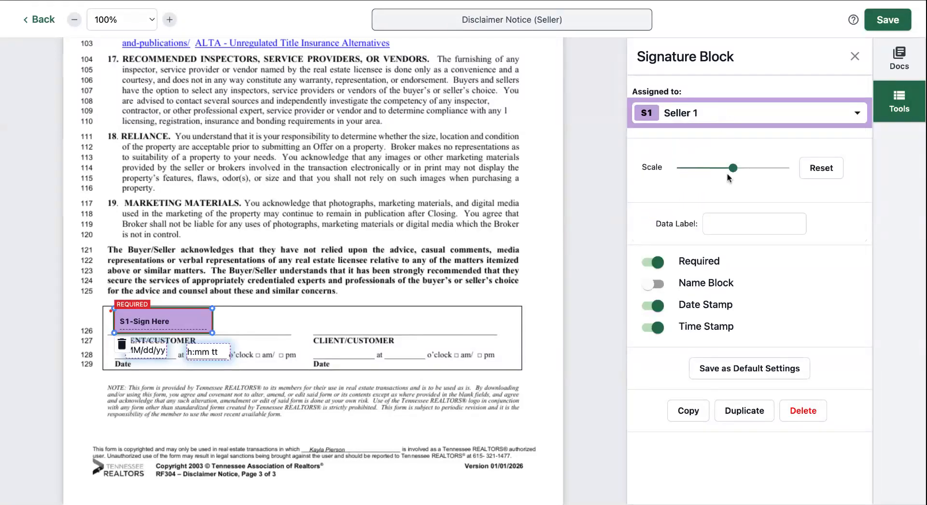
{"action": "left_click", "coordinate": [402, 184]}
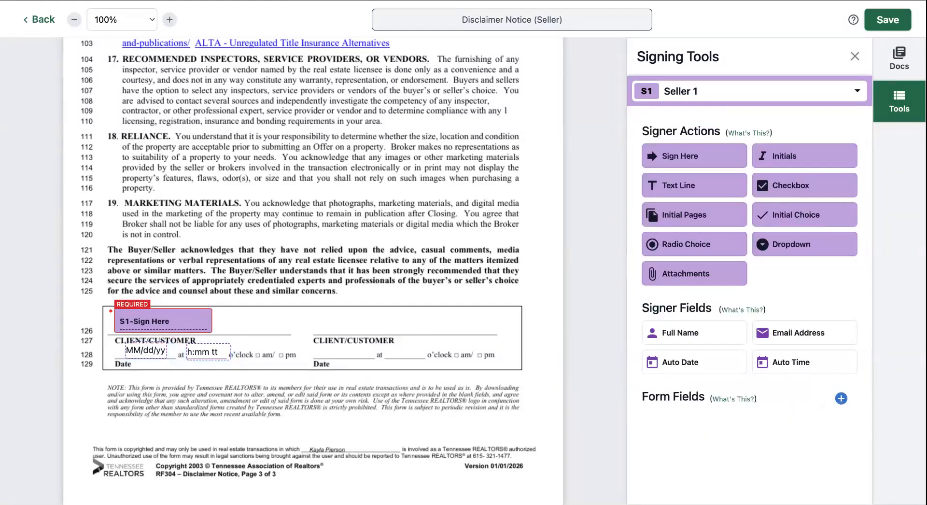
{"action": "left_click", "coordinate": [704, 97]}
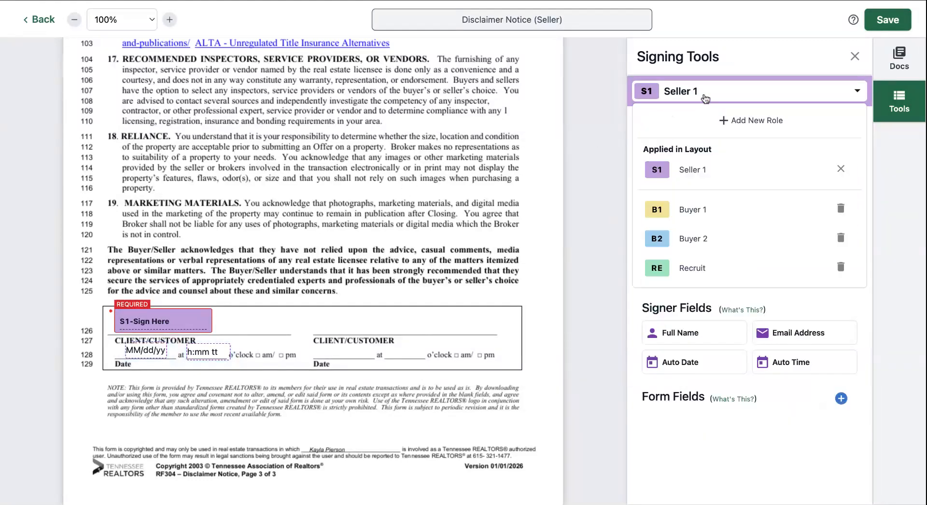
{"action": "left_click", "coordinate": [723, 121]}
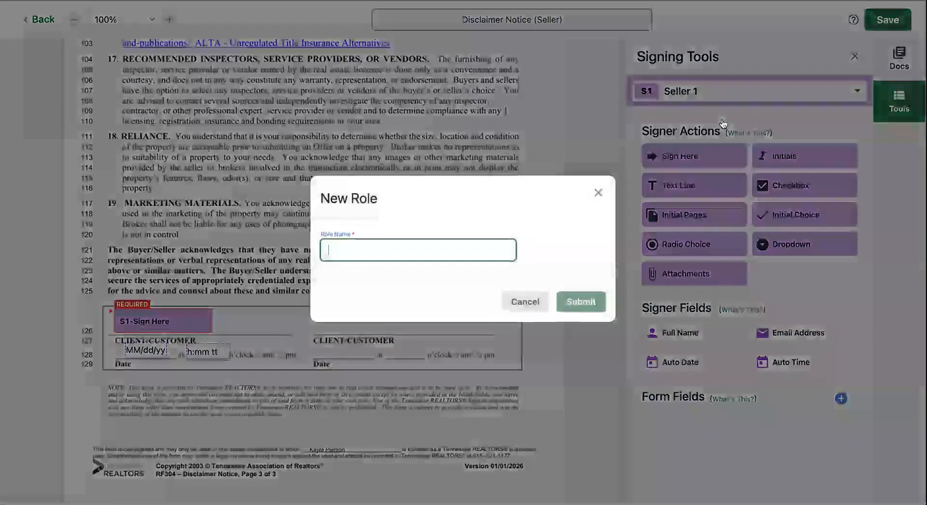
{"action": "type", "text": "Seller 2"}
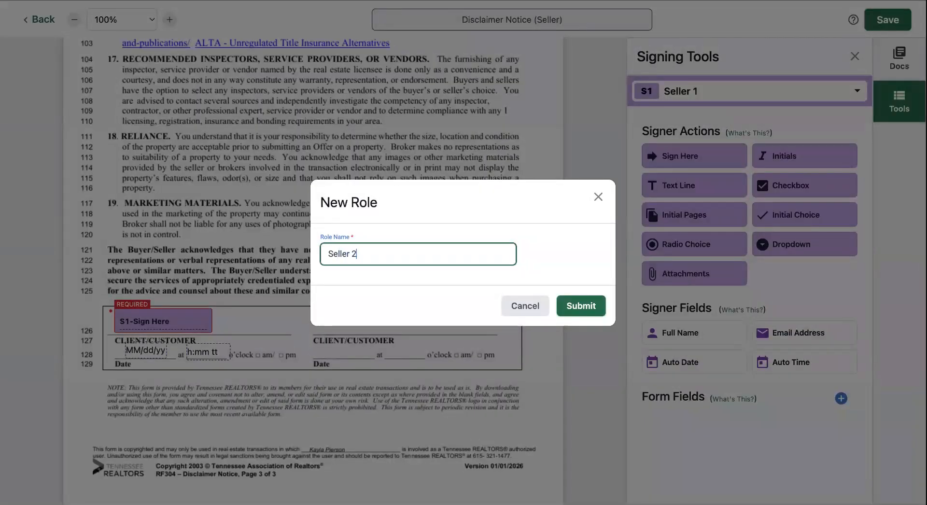
{"action": "left_click", "coordinate": [582, 306]}
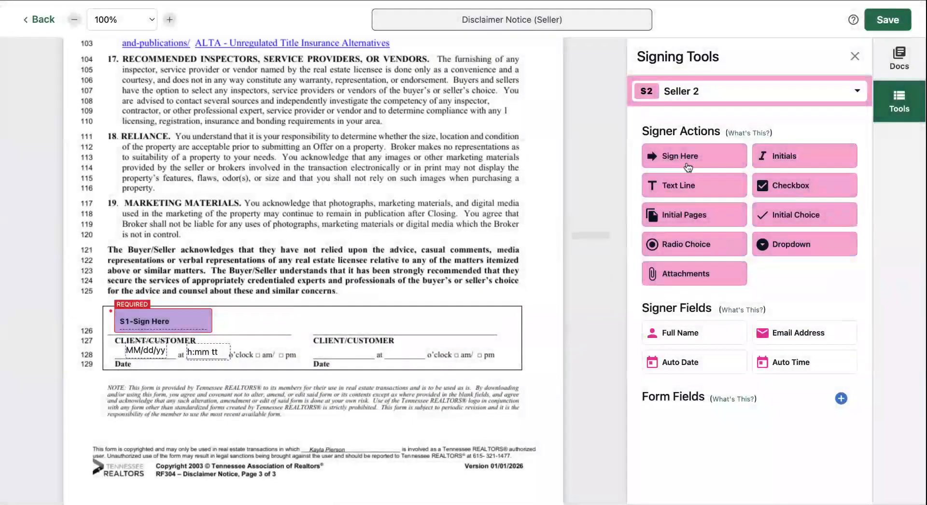
Place a Seller 2 Sign Here block with a time stamp on the second CLIENT/CUSTOMER line, with date and time on the blanks below.
{"action": "left_click", "coordinate": [700, 160]}
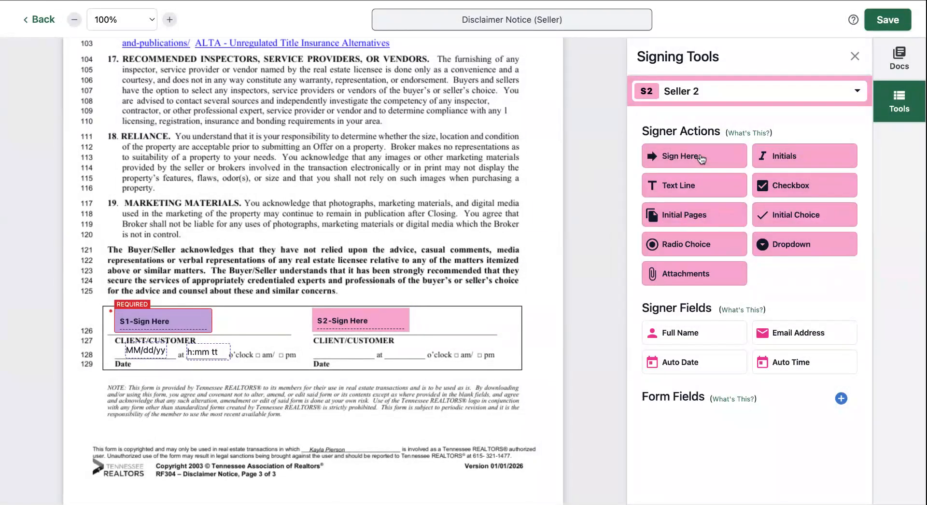
{"action": "left_click", "coordinate": [418, 315]}
{"action": "left_click", "coordinate": [653, 328]}
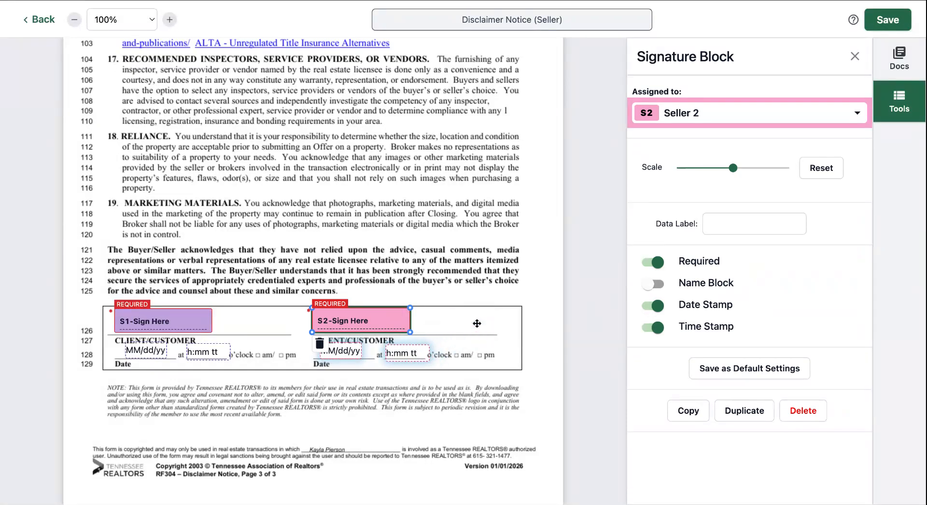
{"action": "left_click", "coordinate": [444, 316]}
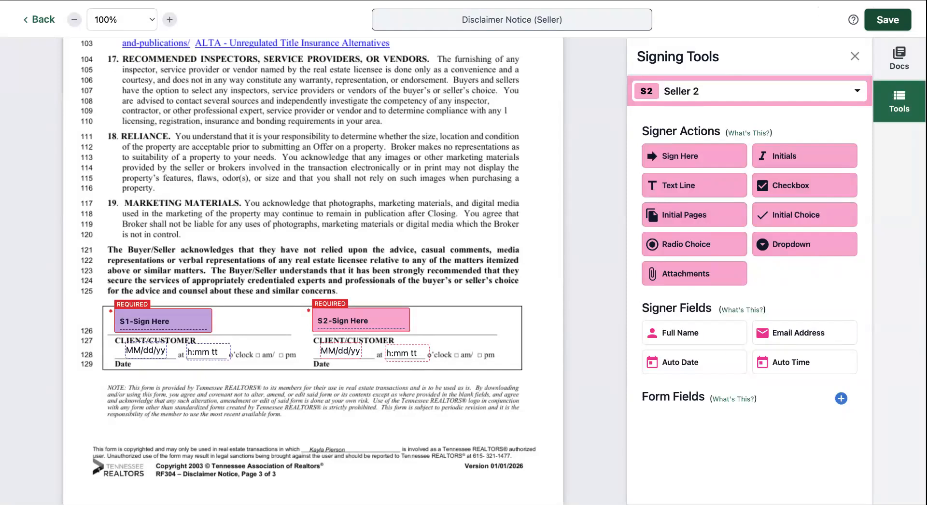
Save the Disclaimer Notice (Seller) layout and return to the list of signing layouts.
{"action": "left_click", "coordinate": [888, 19]}
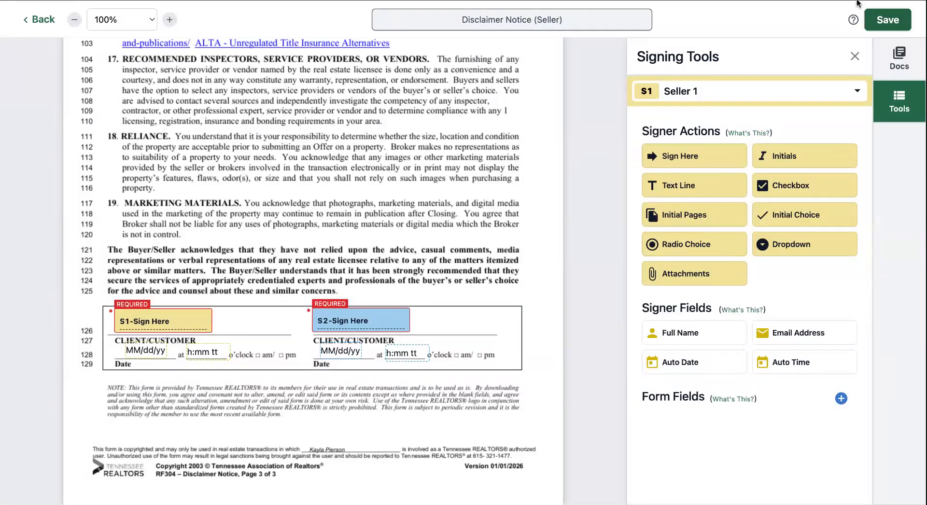
{"action": "left_click", "coordinate": [44, 20]}
{"action": "left_click", "coordinate": [51, 46]}
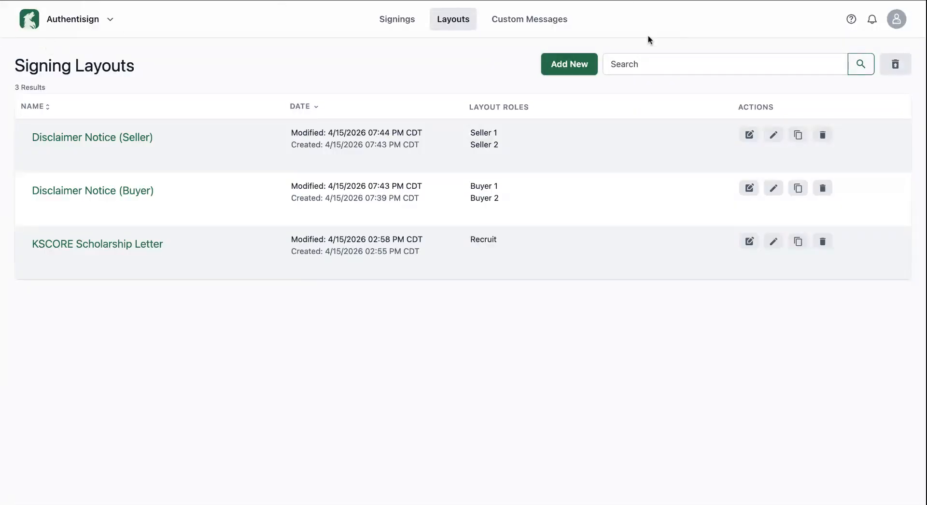
Create a new signing layout named "Wire Fraud (Buyer)" and load the RF308 form as its document.
{"action": "left_click", "coordinate": [562, 68]}
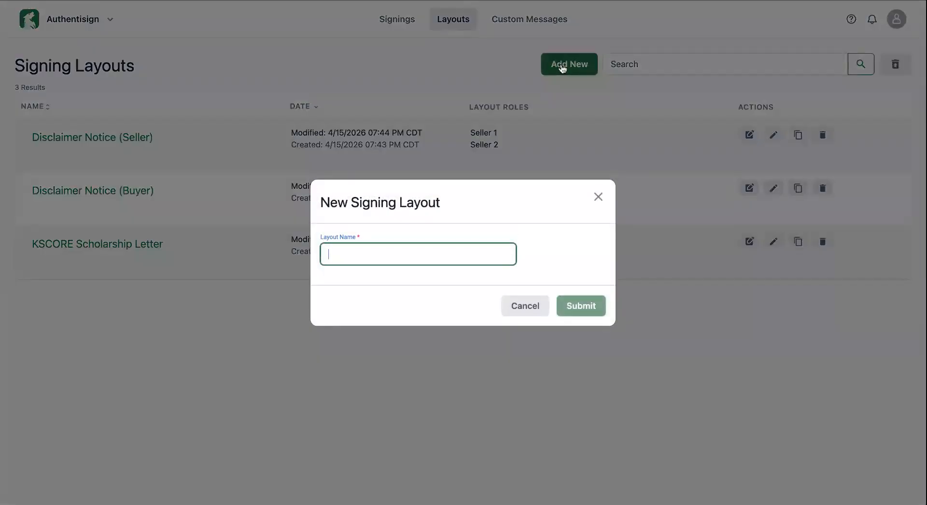
{"action": "type", "text": "Wire Fraud (Buyer)"}
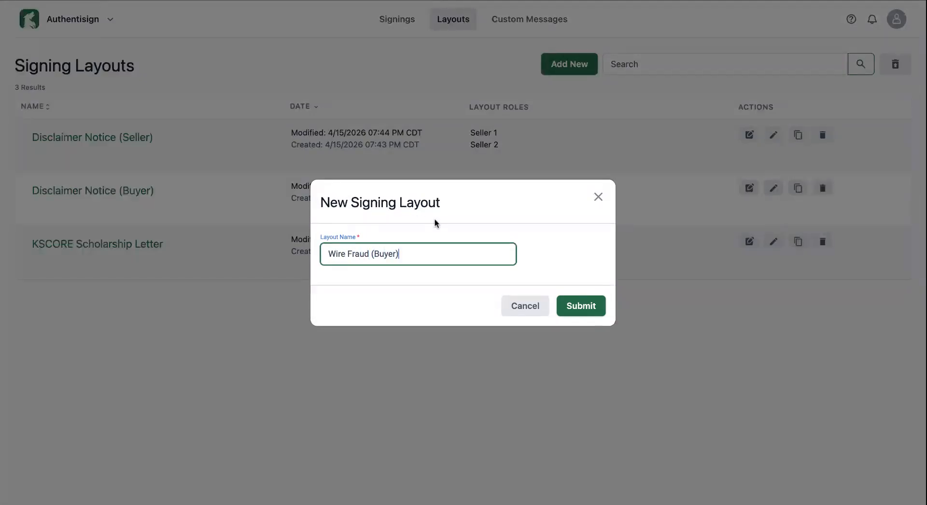
{"action": "left_click", "coordinate": [581, 308]}
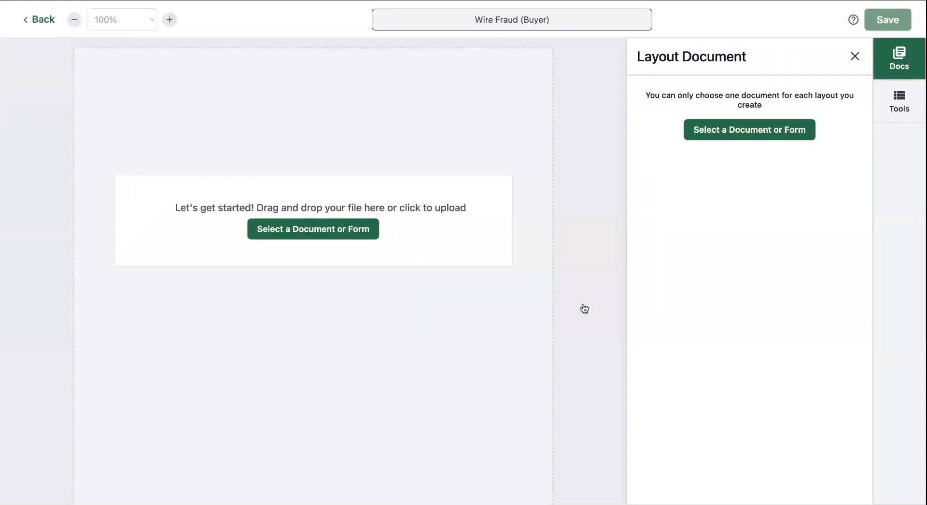
{"action": "left_click", "coordinate": [326, 235]}
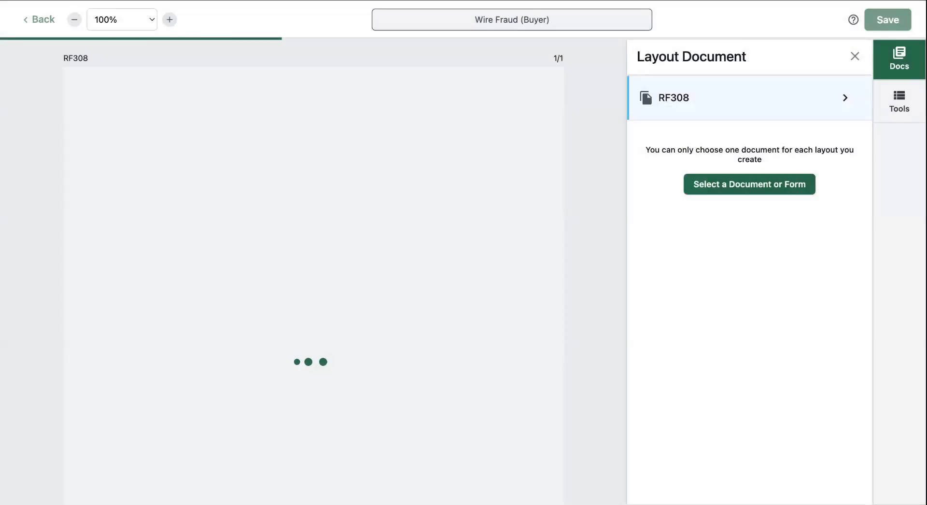
Place a Buyer 1 Initials block on the first Initials blank below line 12 of the wire fraud warning.
{"action": "scroll", "coordinate": [454, 218], "scroll_direction": "down", "scroll_amount": 2}
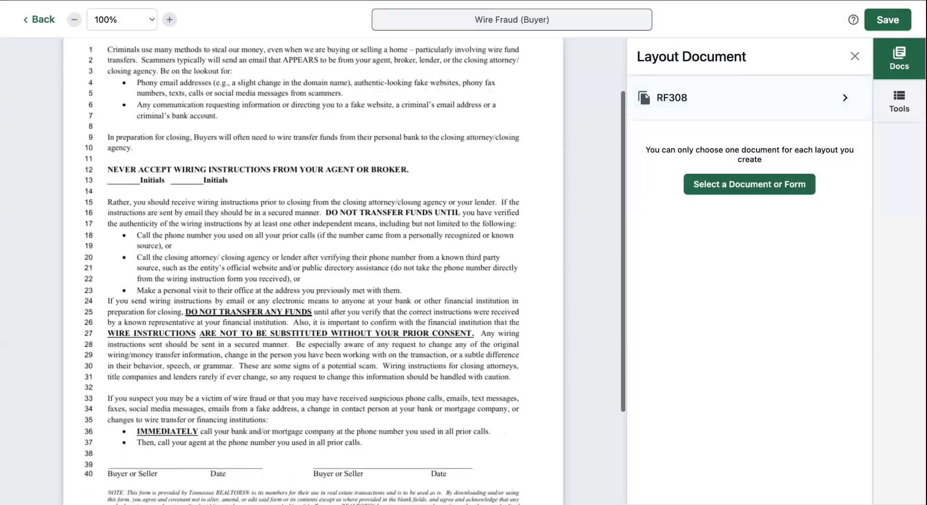
{"action": "left_click", "coordinate": [899, 102]}
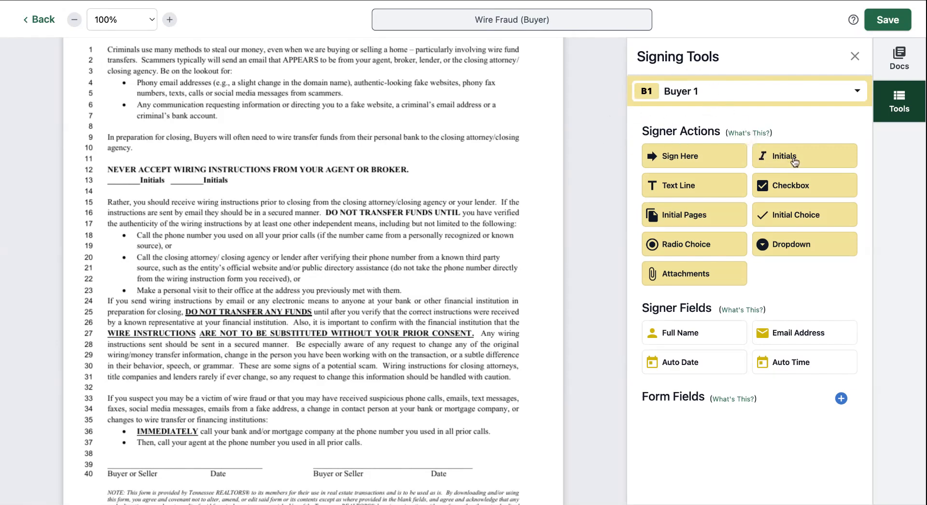
{"action": "left_click_drag", "start_coordinate": [793, 161], "coordinate": [121, 172]}
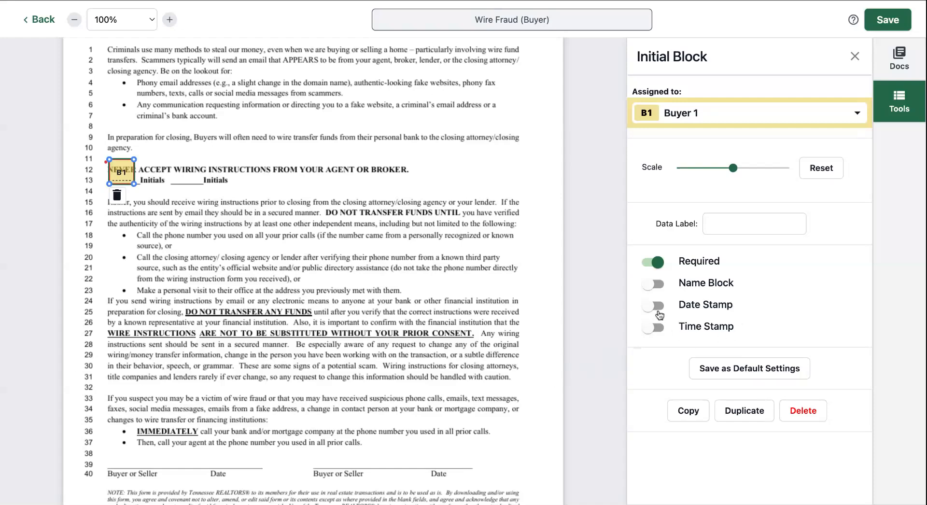
{"action": "left_click", "coordinate": [654, 305]}
{"action": "left_click", "coordinate": [657, 328]}
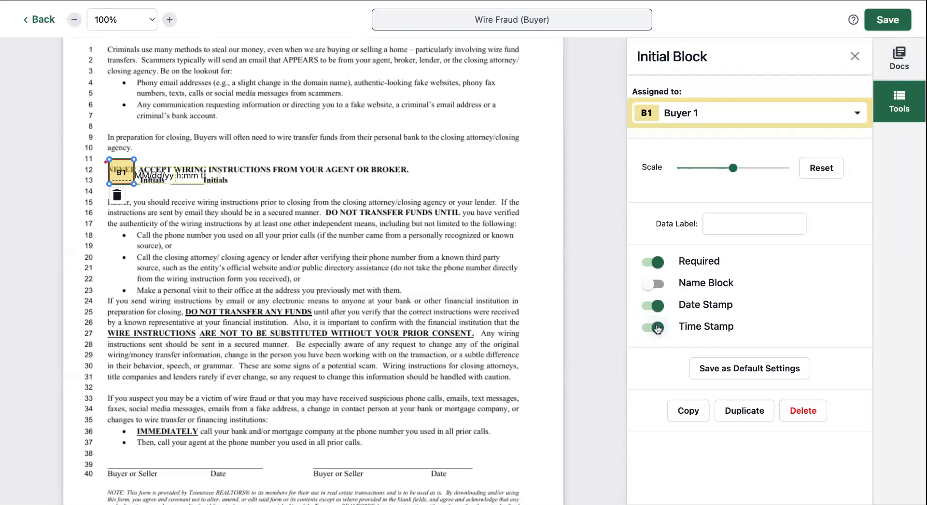
{"action": "left_click", "coordinate": [657, 327]}
{"action": "left_click", "coordinate": [654, 305]}
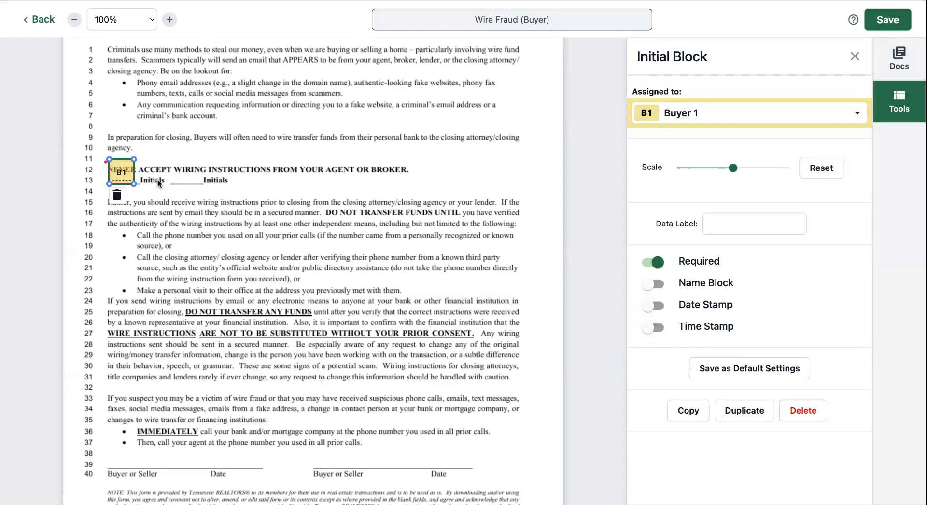
Shrink the Buyer 1 initials block to the minimum scale, align it on the first Initials blank and deselect it.
{"action": "left_click_drag", "start_coordinate": [733, 168], "coordinate": [677, 167]}
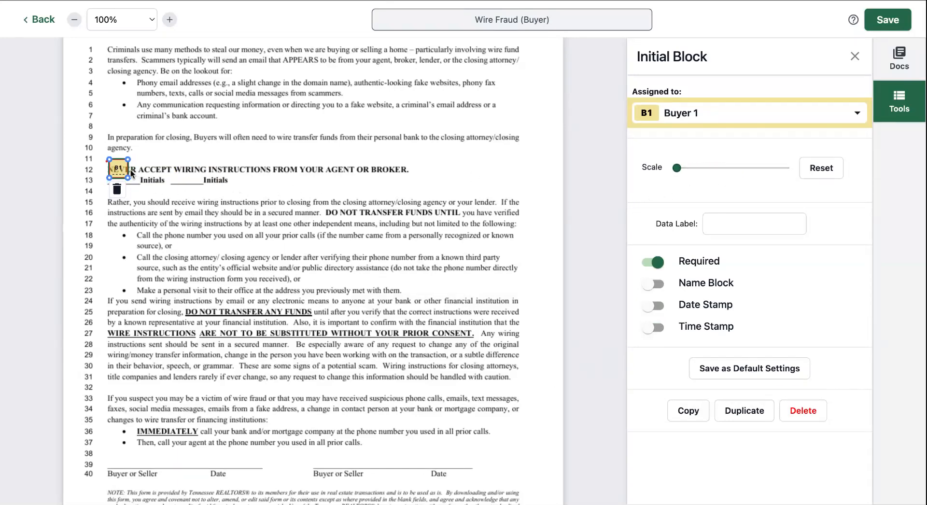
{"action": "left_click_drag", "start_coordinate": [120, 169], "coordinate": [126, 173]}
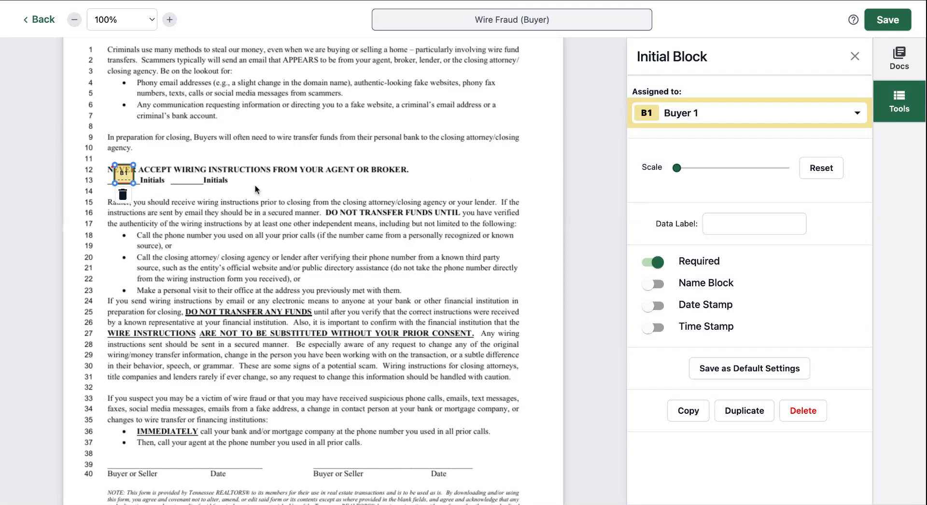
{"action": "scroll", "coordinate": [256, 189], "scroll_direction": "down", "scroll_amount": 3}
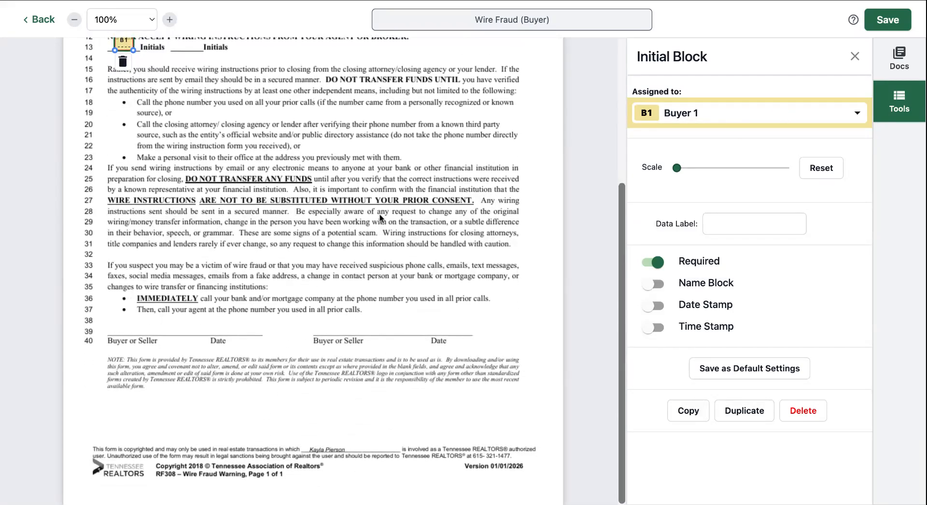
{"action": "left_click", "coordinate": [379, 218]}
Place a Buyer 1 Sign Here block on the first Buyer or Seller line and shrink it to leave a gap before its date stamp.
{"action": "mouse_move", "coordinate": [698, 158]}
{"action": "left_mouse_down"}
{"action": "mouse_move", "coordinate": [177, 370]}
{"action": "mouse_move", "coordinate": [149, 339]}
{"action": "mouse_move", "coordinate": [154, 322]}
{"action": "left_mouse_up"}
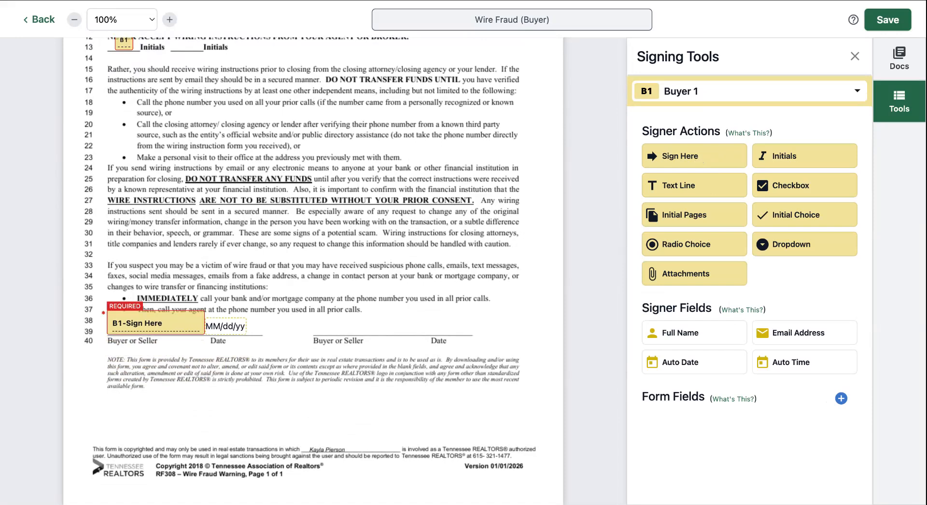
{"action": "left_click", "coordinate": [194, 325]}
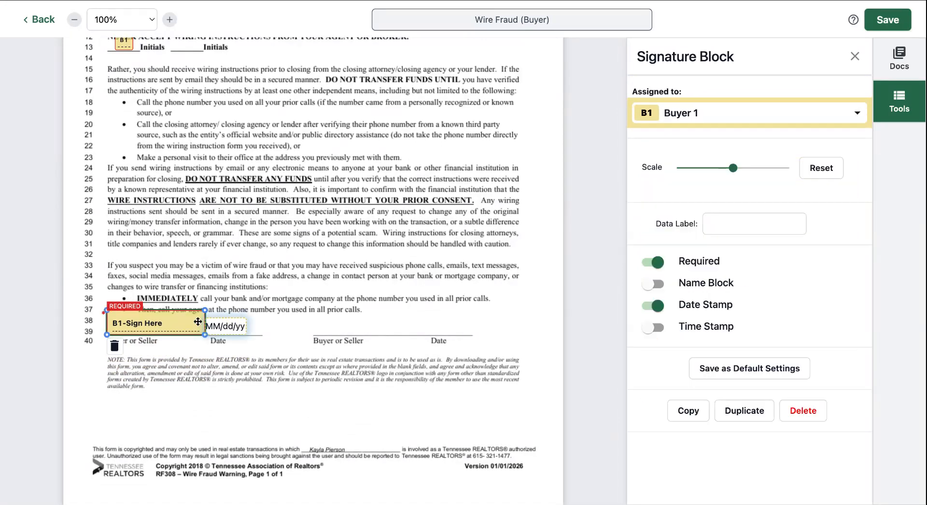
{"action": "left_click_drag", "start_coordinate": [206, 310], "coordinate": [183, 315]}
{"action": "left_click_drag", "start_coordinate": [687, 168], "coordinate": [705, 168]}
{"action": "left_click", "coordinate": [273, 253]}
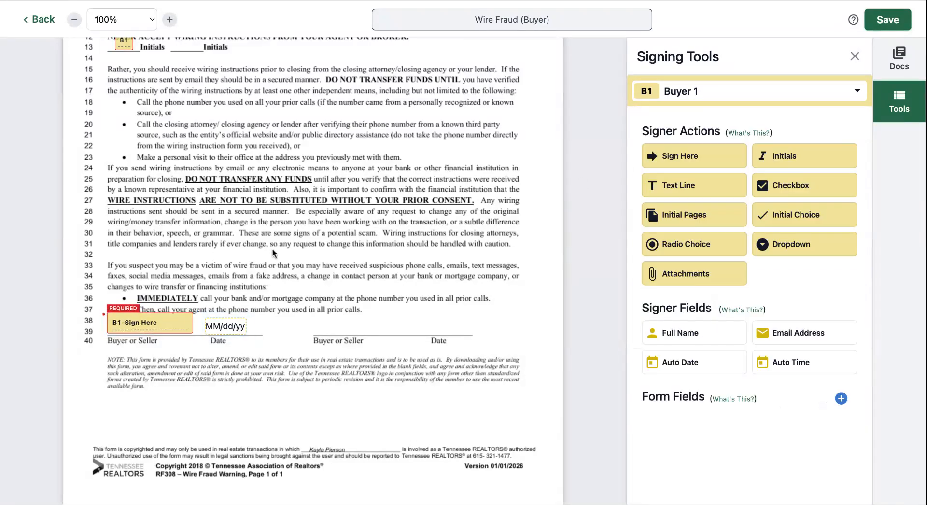
Switch to the Buyer 2 role, place its Sign Here block on the second Buyer or Seller line and shrink it clear of the date.
{"action": "left_click", "coordinate": [692, 106]}
{"action": "left_click", "coordinate": [691, 212]}
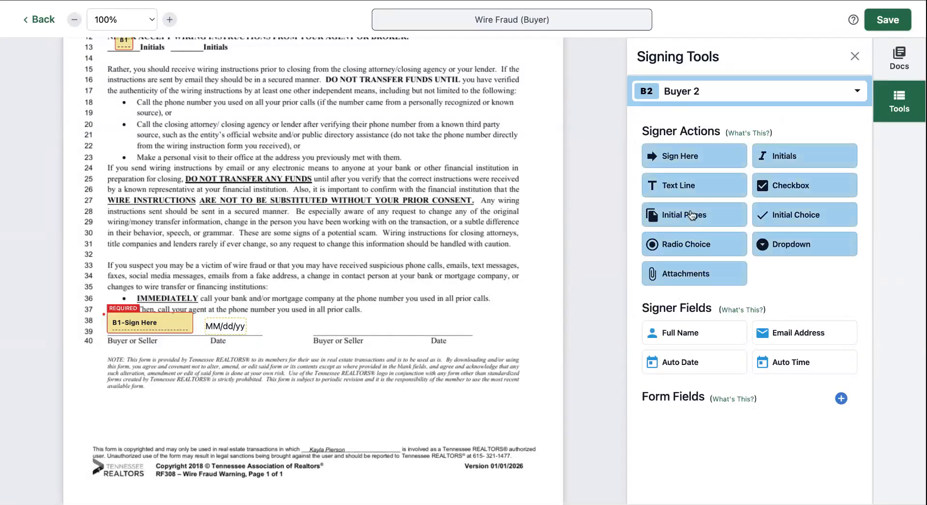
{"action": "left_click", "coordinate": [673, 155]}
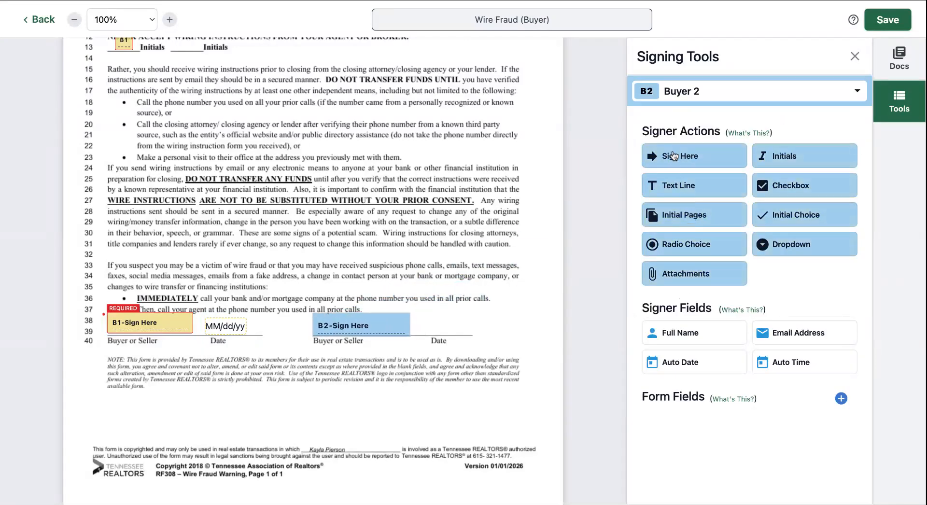
{"action": "scroll", "coordinate": [360, 268], "scroll_direction": "up", "scroll_amount": 2}
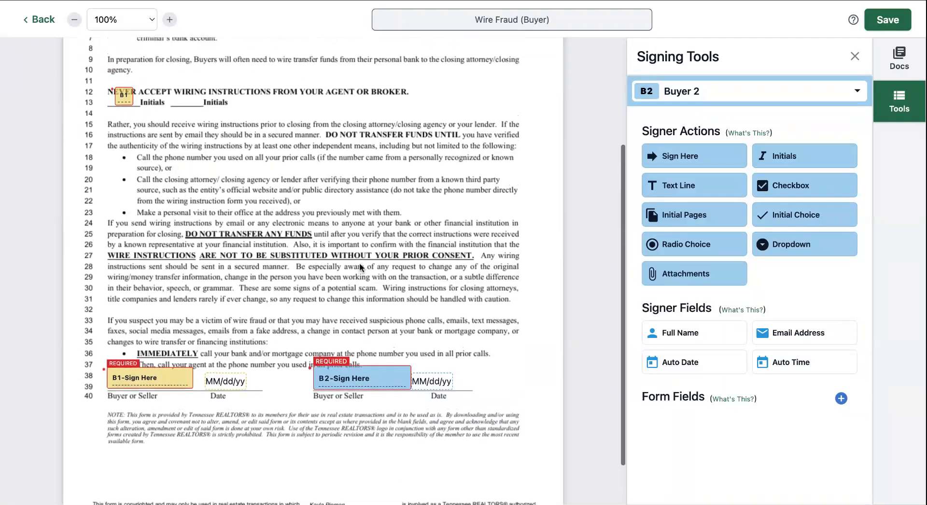
{"action": "left_click", "coordinate": [403, 372]}
{"action": "left_click_drag", "start_coordinate": [412, 368], "coordinate": [398, 372]}
{"action": "left_click", "coordinate": [421, 362]}
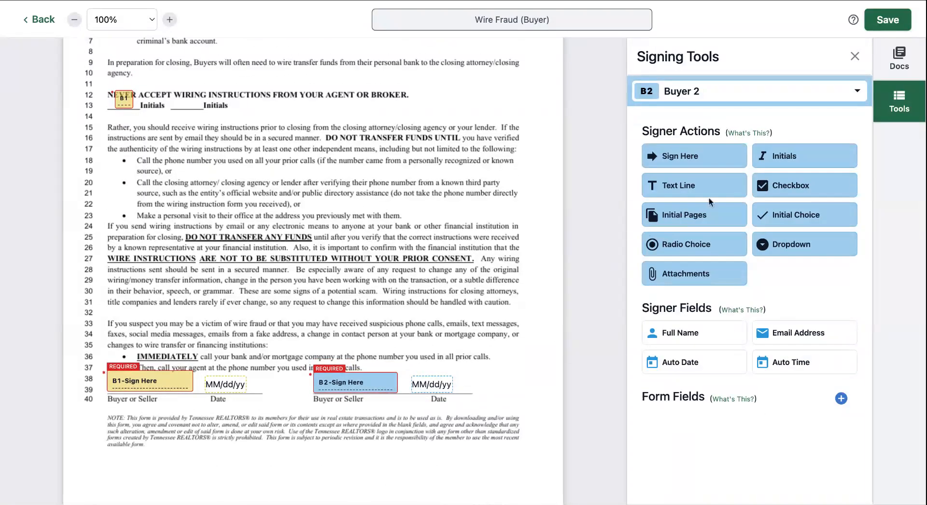
Place a Buyer 2 Initials block on the second Initials blank and shrink it to fit.
{"action": "left_click", "coordinate": [786, 159]}
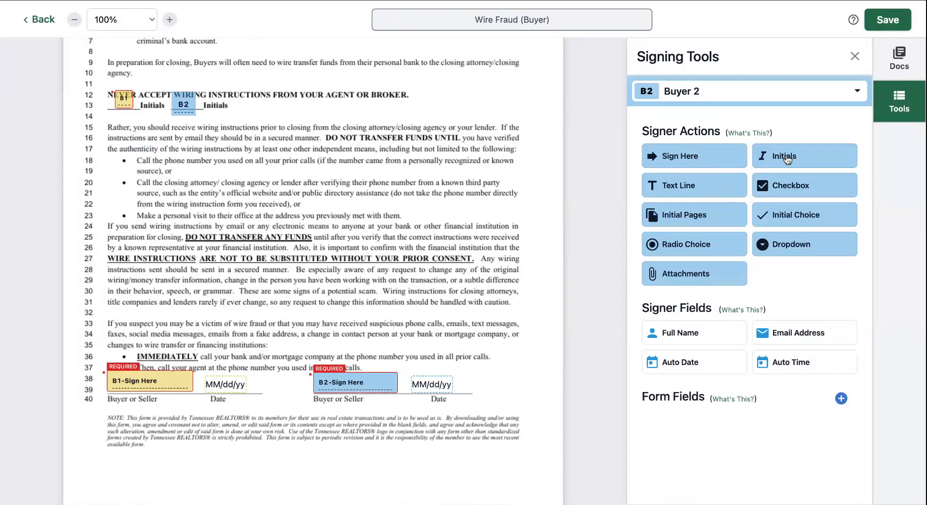
{"action": "left_click", "coordinate": [187, 96]}
{"action": "left_click_drag", "start_coordinate": [199, 86], "coordinate": [194, 92]}
{"action": "left_click", "coordinate": [249, 113]}
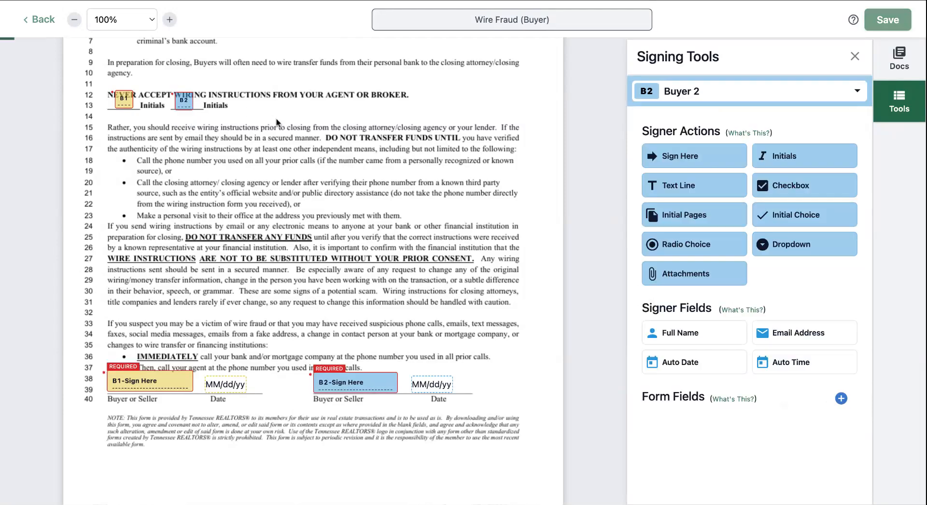
Save the Wire Fraud (Buyer) layout and go back to the signing layouts list.
{"action": "scroll", "coordinate": [278, 122], "scroll_direction": "up", "scroll_amount": 2}
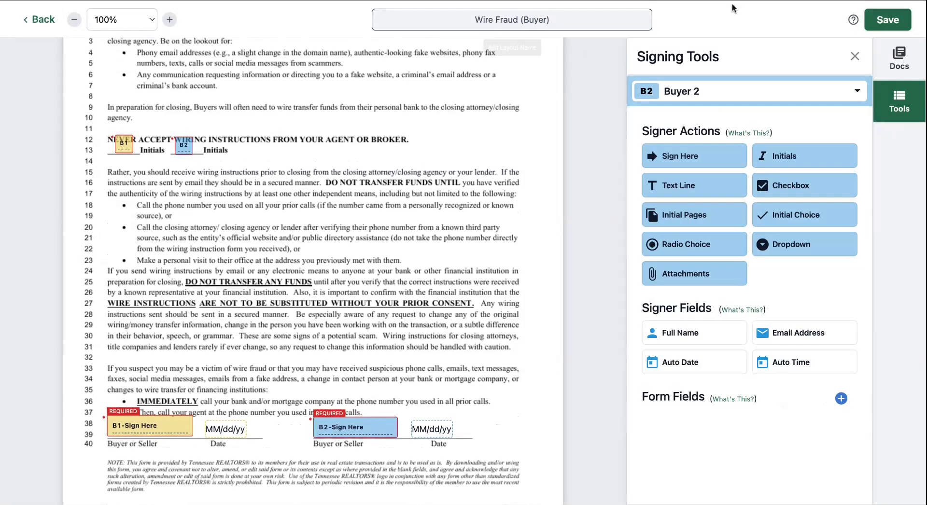
{"action": "left_click", "coordinate": [887, 20]}
{"action": "left_click", "coordinate": [38, 20]}
{"action": "left_click", "coordinate": [36, 53]}
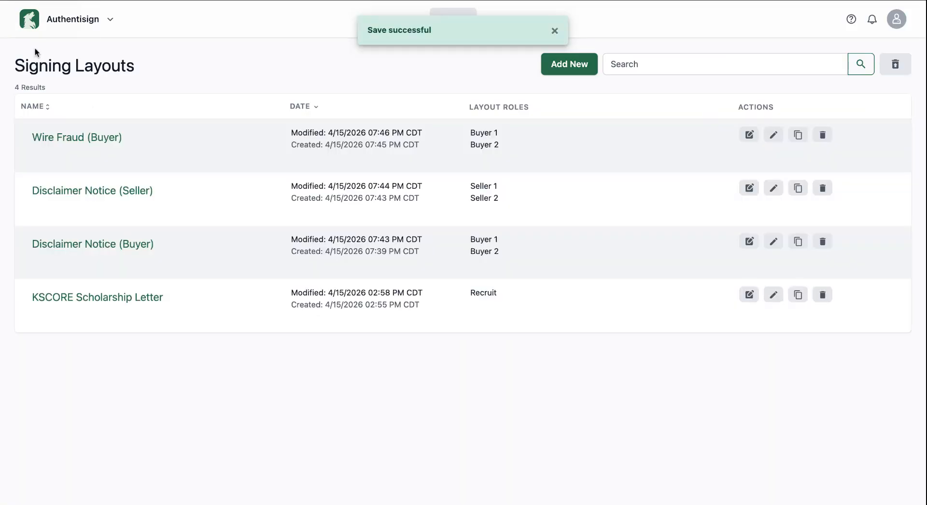
Duplicate the Wire Fraud (Buyer) layout and rename the copy "Wire Fraud (Seller)".
{"action": "left_click", "coordinate": [797, 137]}
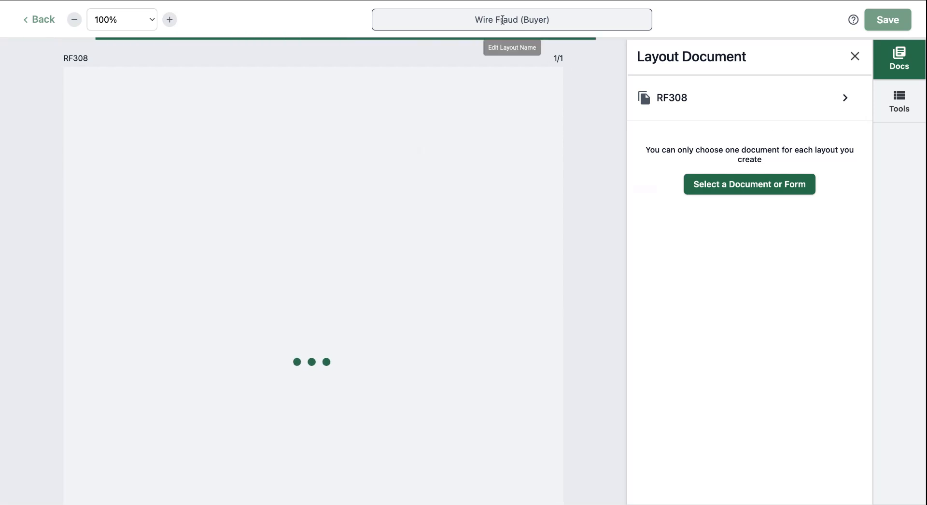
{"action": "double_click", "coordinate": [534, 19]}
{"action": "type", "text": "Seller"}
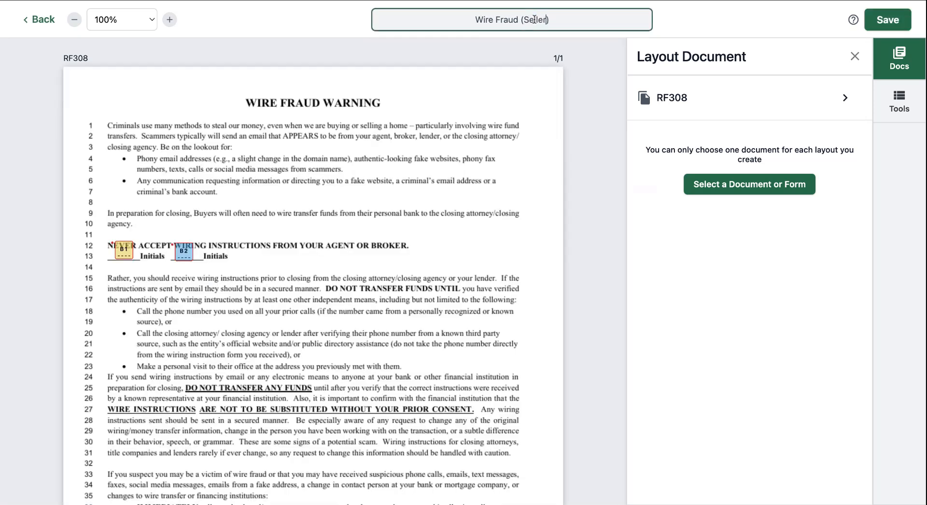
Open the signing tools and make Seller 1 the active signing role.
{"action": "left_click", "coordinate": [899, 101]}
{"action": "left_click", "coordinate": [695, 102]}
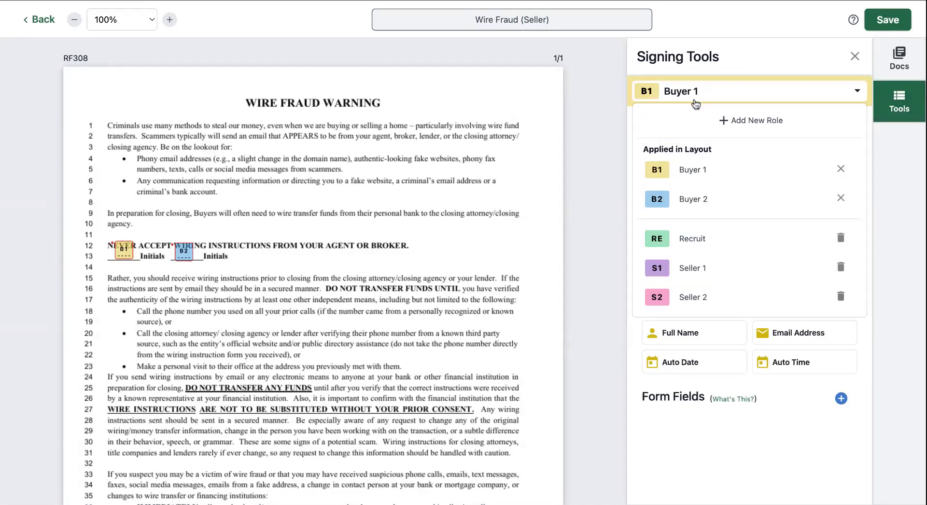
{"action": "left_click", "coordinate": [697, 267]}
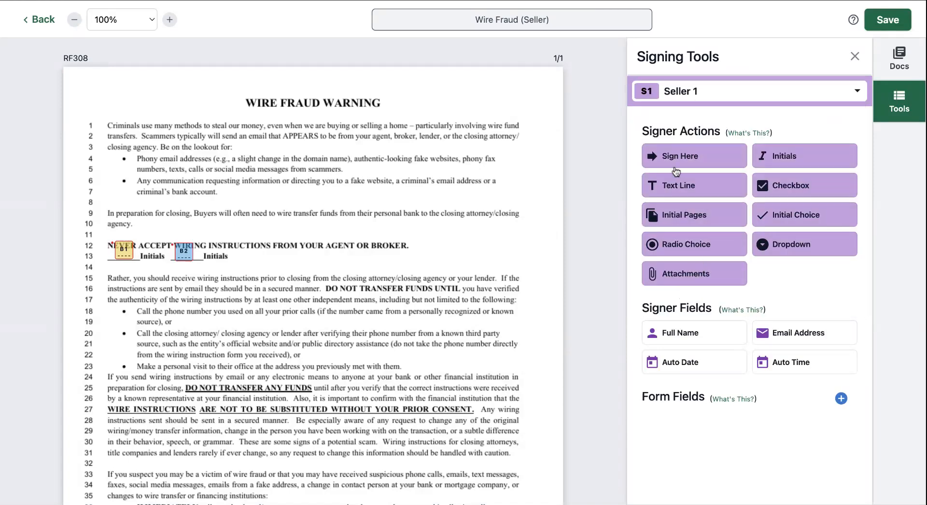
Delete the Buyer 1 and Buyer 2 initials blocks below line 12 of the seller layout.
{"action": "scroll", "coordinate": [207, 242], "scroll_direction": "down", "scroll_amount": 2}
{"action": "left_click", "coordinate": [126, 170]}
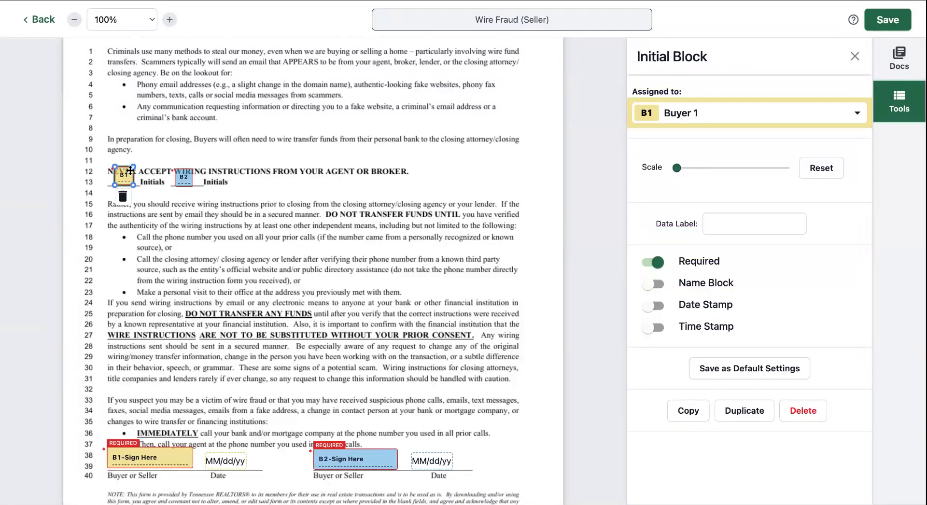
{"action": "left_click", "coordinate": [123, 195]}
{"action": "left_click", "coordinate": [186, 175]}
{"action": "left_click", "coordinate": [184, 197]}
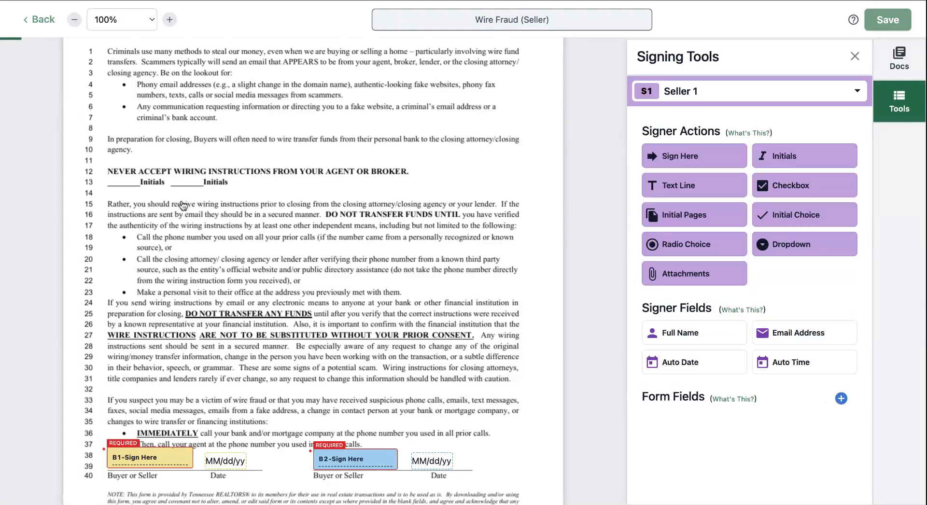
Delete the Buyer 1 and Buyer 2 Sign Here blocks from the Buyer or Seller lines.
{"action": "left_click", "coordinate": [120, 458]}
{"action": "left_click", "coordinate": [124, 489]}
{"action": "left_click", "coordinate": [338, 459]}
{"action": "scroll", "coordinate": [333, 459], "scroll_direction": "down", "scroll_amount": 2}
{"action": "left_click", "coordinate": [327, 427]}
Place a Seller 1 initials block on the first Initials line and a Seller 2 initials block on the second, at line 13.
{"action": "scroll", "coordinate": [316, 292], "scroll_direction": "up", "scroll_amount": 4}
{"action": "left_click_drag", "start_coordinate": [820, 157], "coordinate": [121, 221]}
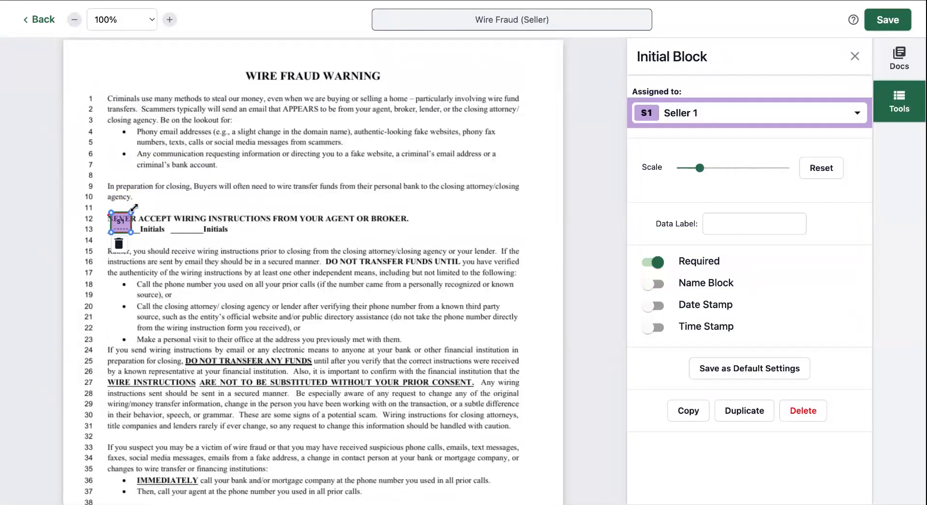
{"action": "left_click", "coordinate": [284, 192]}
{"action": "left_click", "coordinate": [737, 100]}
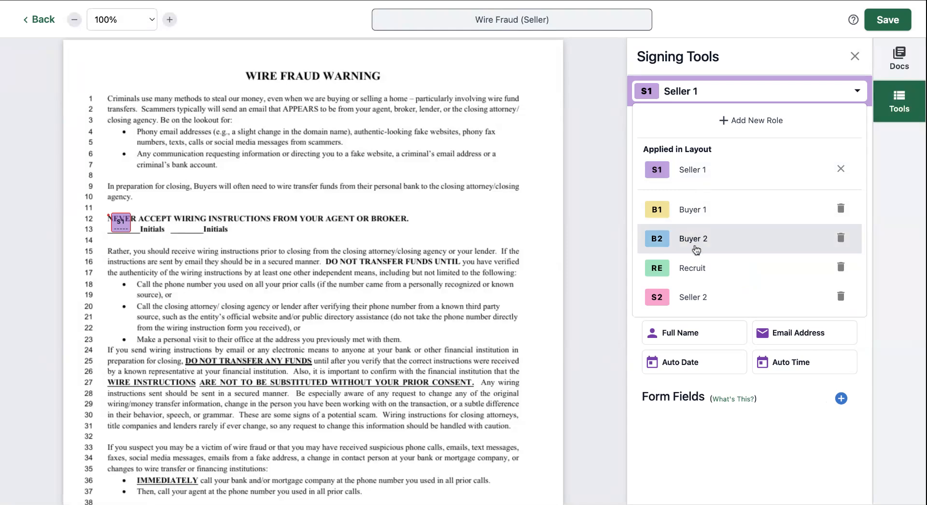
{"action": "left_click", "coordinate": [693, 293]}
{"action": "left_click", "coordinate": [786, 152]}
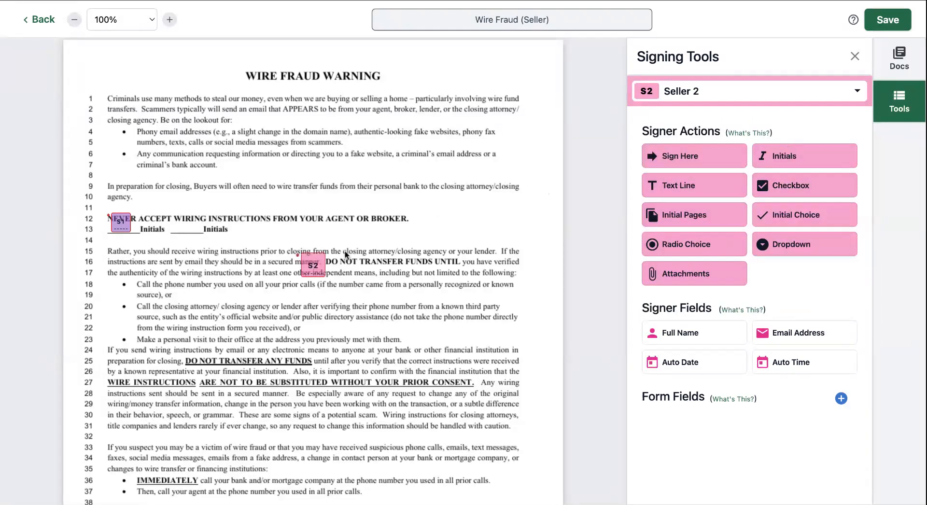
{"action": "left_click_drag", "start_coordinate": [319, 267], "coordinate": [197, 214]}
Add date-stamped Sign Here blocks on the Buyer or Seller lines, Seller 2 on the second line and Seller 1 on the first.
{"action": "scroll", "coordinate": [247, 291], "scroll_direction": "down", "scroll_amount": 5}
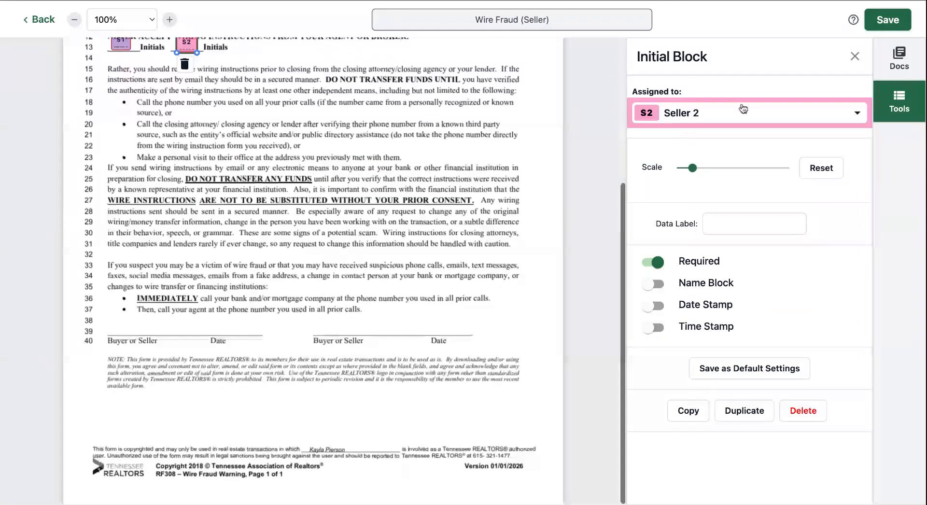
{"action": "left_click", "coordinate": [478, 189]}
{"action": "left_click", "coordinate": [700, 164]}
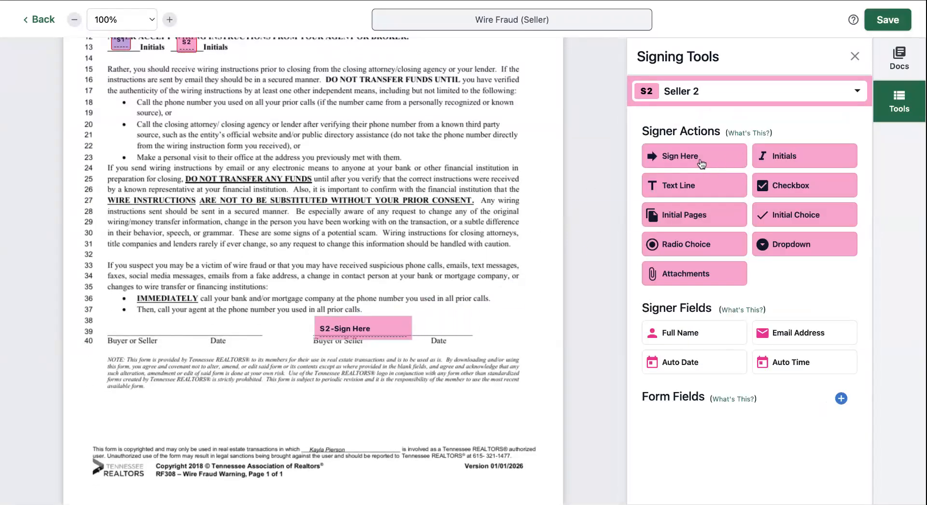
{"action": "left_click", "coordinate": [767, 95]}
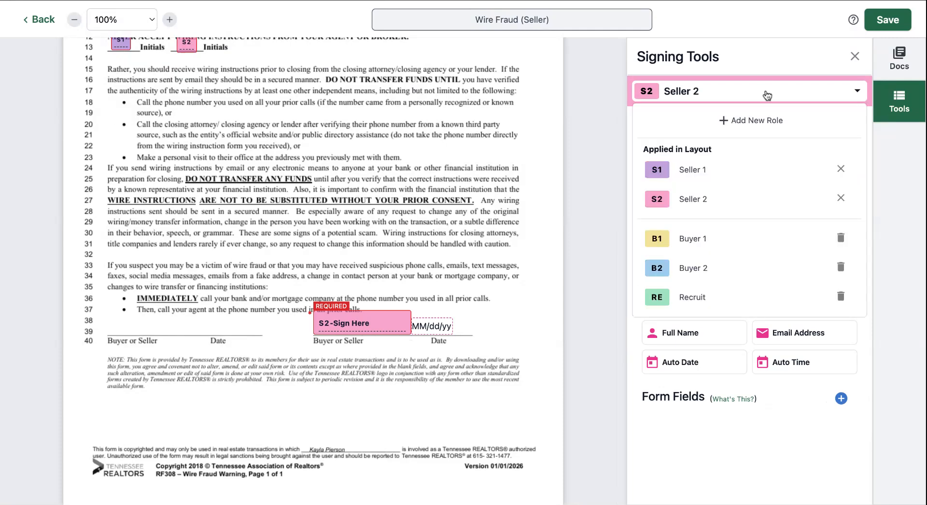
{"action": "left_click", "coordinate": [684, 175]}
{"action": "left_click", "coordinate": [679, 162]}
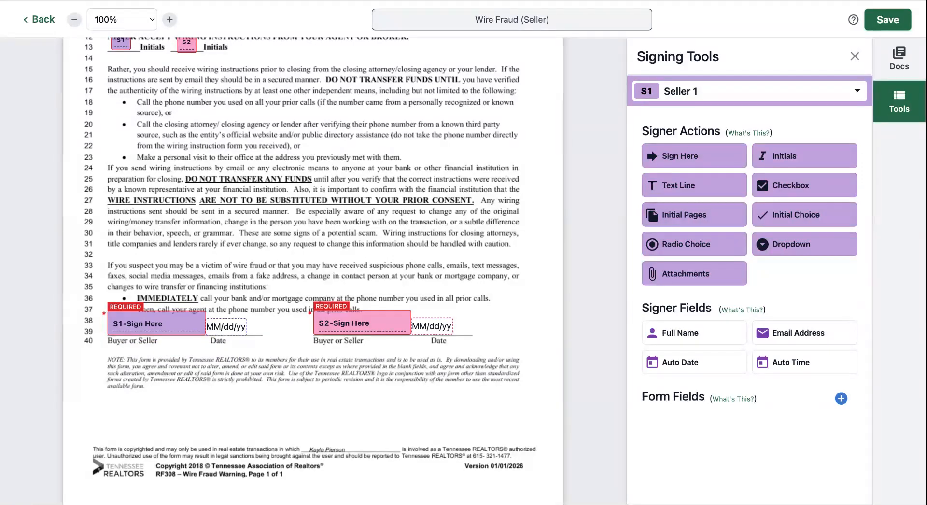
Save the Wire Fraud (Seller) layout and return to the list of signing layouts.
{"action": "scroll", "coordinate": [314, 270], "scroll_direction": "up", "scroll_amount": 1}
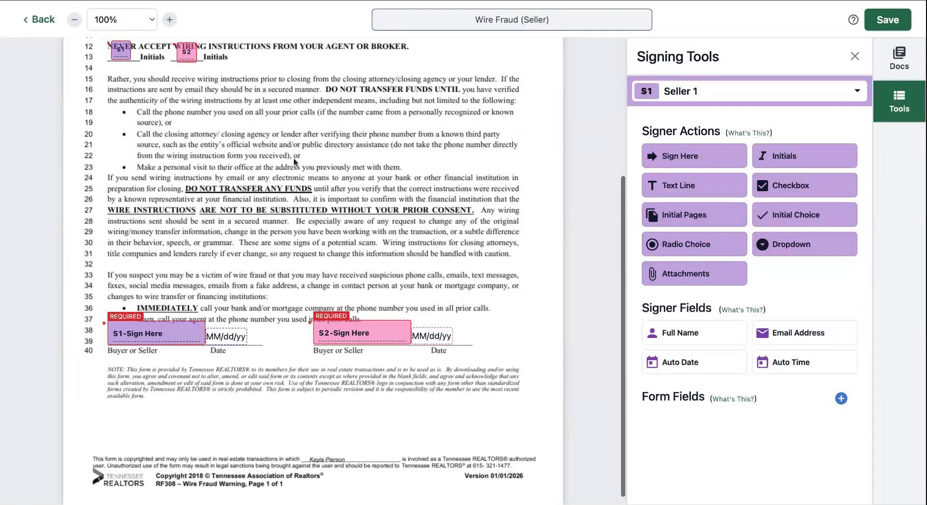
{"action": "left_click", "coordinate": [890, 22]}
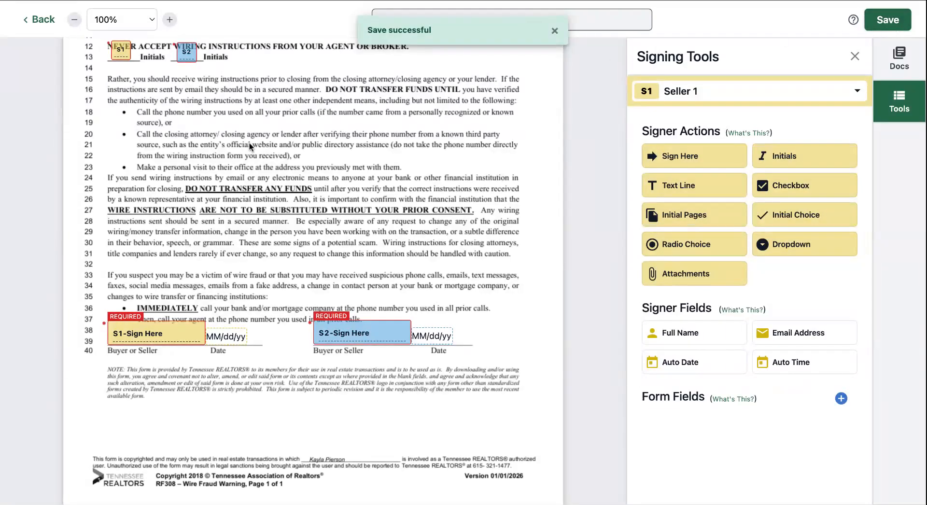
{"action": "left_click", "coordinate": [41, 20]}
{"action": "left_click", "coordinate": [47, 50]}
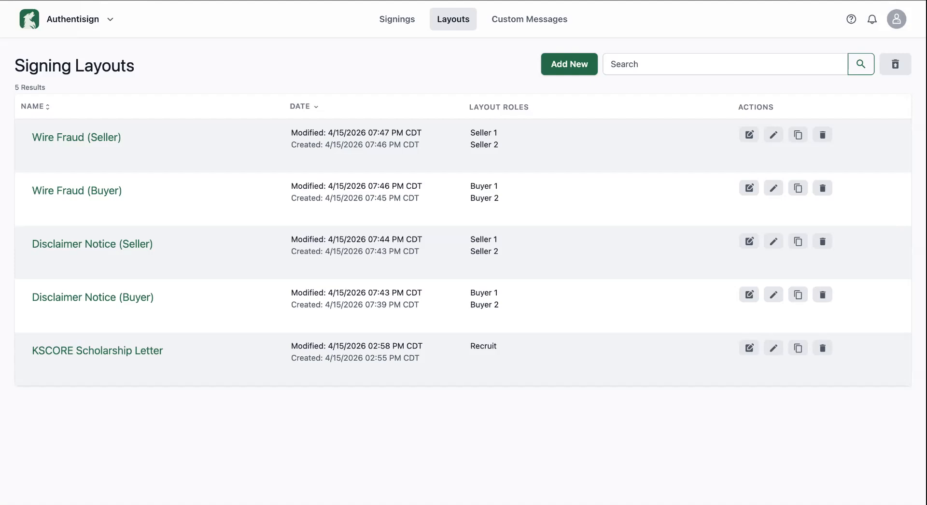
Create a new signing layout named "Confirmation of Agency".
{"action": "left_click", "coordinate": [565, 68]}
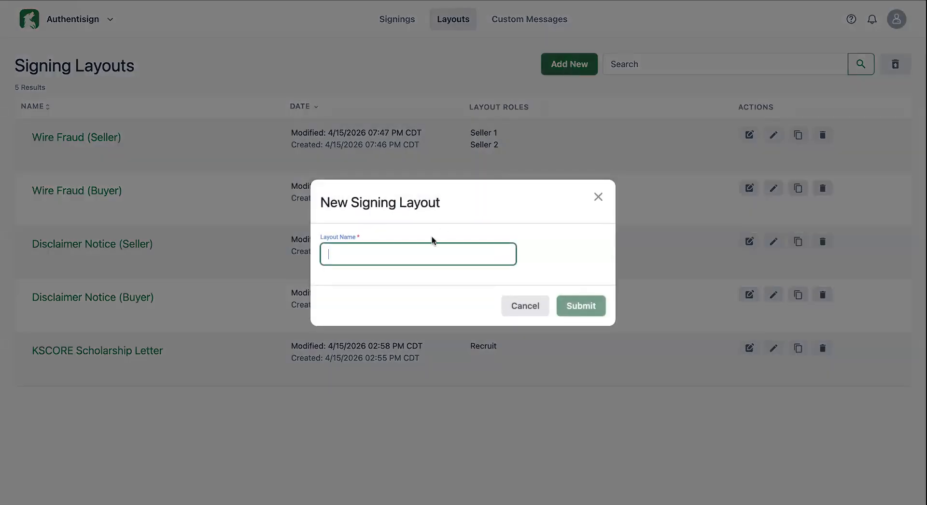
{"action": "type", "text": "Confirm"}
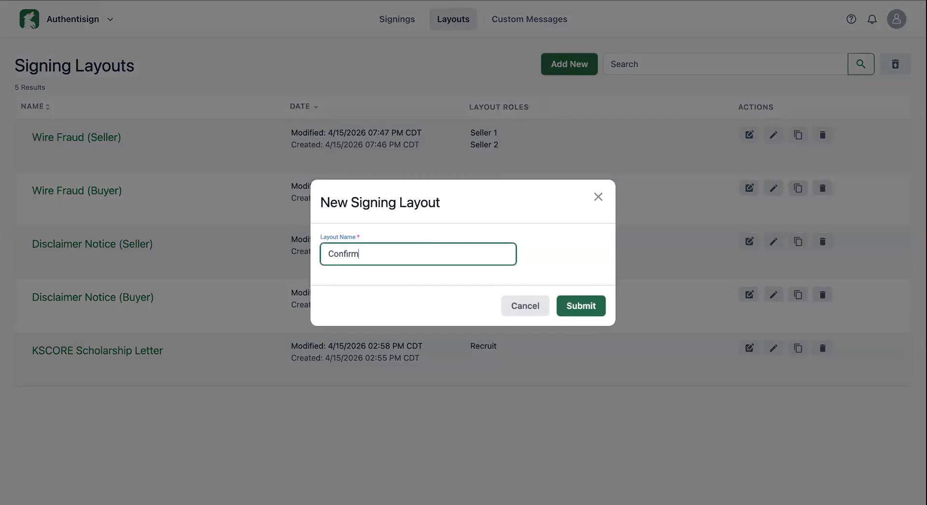
{"action": "type", "text": "ation of Agency"}
{"action": "left_click", "coordinate": [579, 308]}
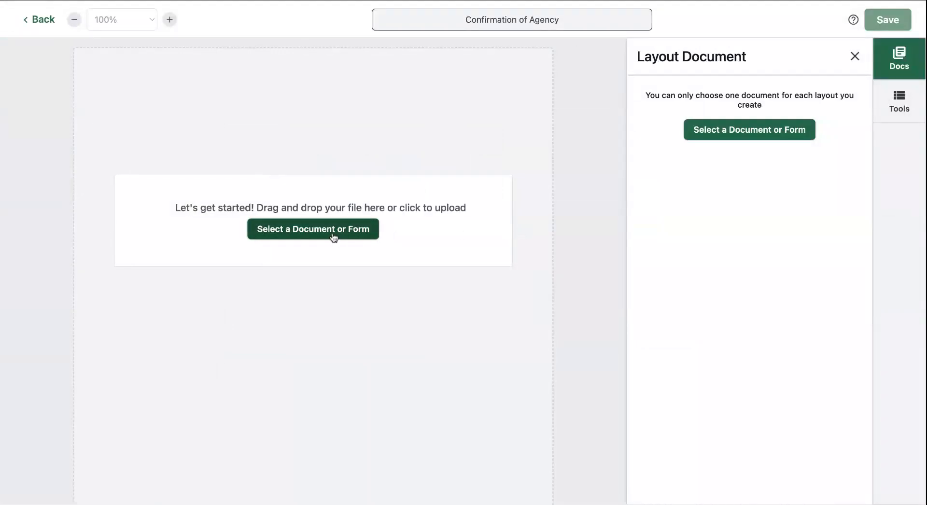
Upload the RF302 (1) Confirmation of Agency Status form as the layout's document.
{"action": "left_click", "coordinate": [333, 235]}
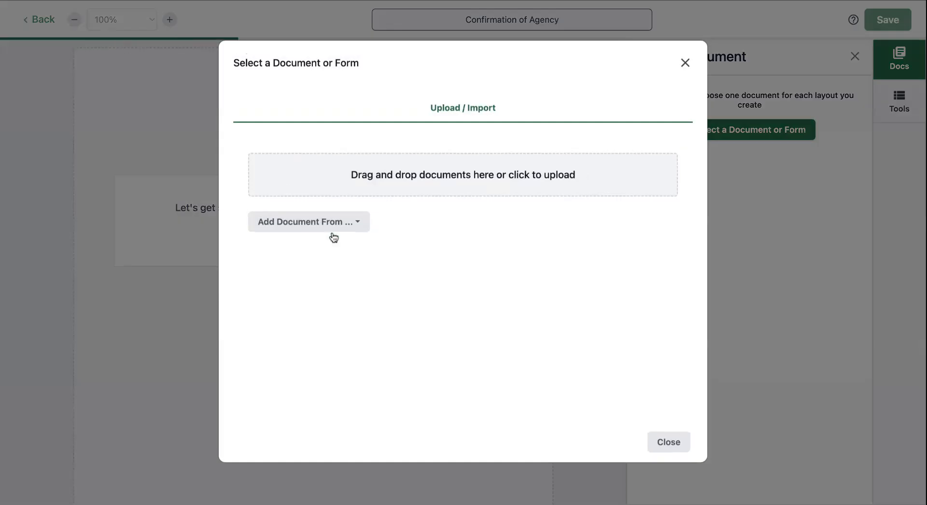
{"action": "left_click", "coordinate": [441, 178]}
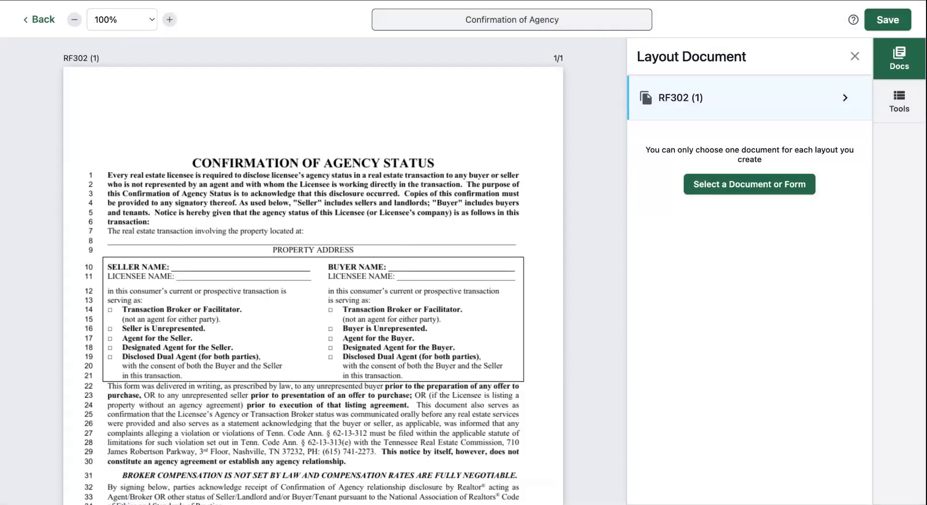
{"action": "scroll", "coordinate": [313, 270], "scroll_direction": "down", "scroll_amount": 3}
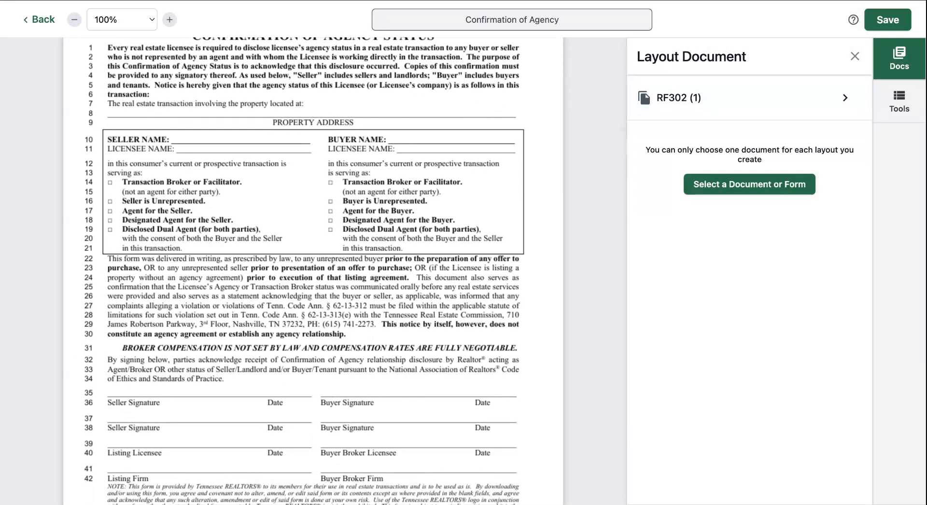
Place a Full Name field for Buyer 1 at the start of the BUYER NAME line and shrink it to fit.
{"action": "left_click", "coordinate": [902, 106]}
{"action": "scroll", "coordinate": [370, 230], "scroll_direction": "down", "scroll_amount": 1}
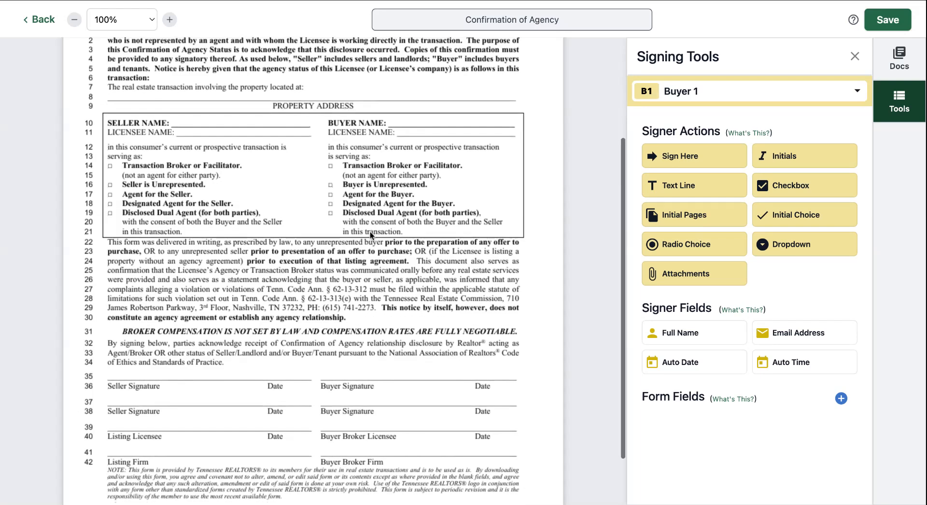
{"action": "scroll", "coordinate": [370, 230], "scroll_direction": "down", "scroll_amount": 1}
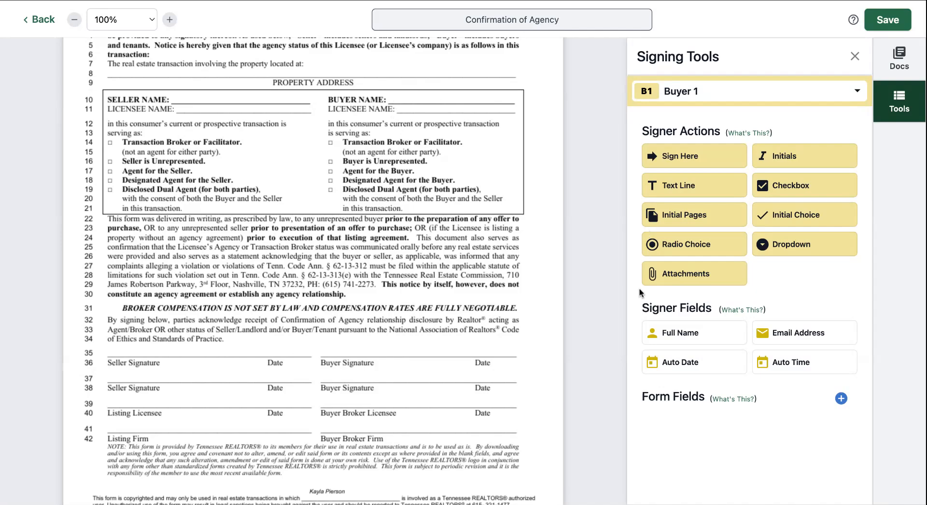
{"action": "left_click", "coordinate": [698, 335]}
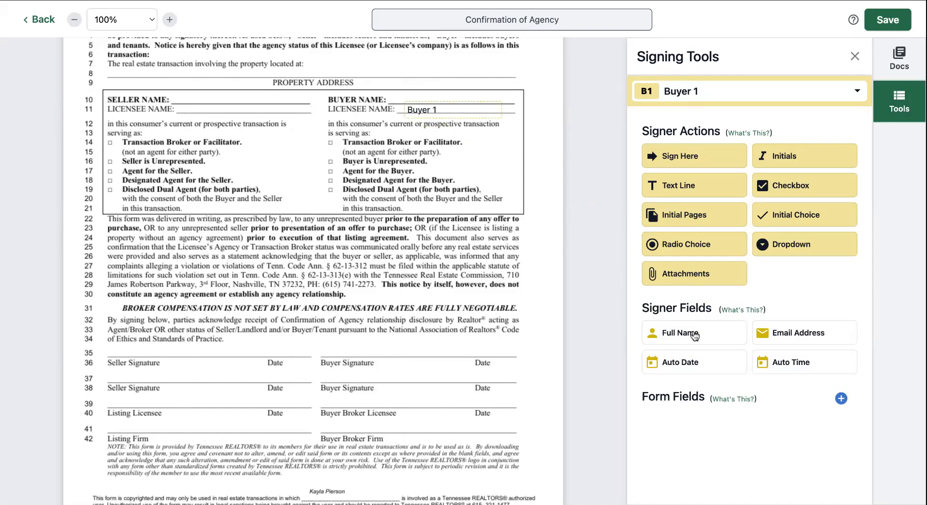
{"action": "left_click", "coordinate": [457, 100]}
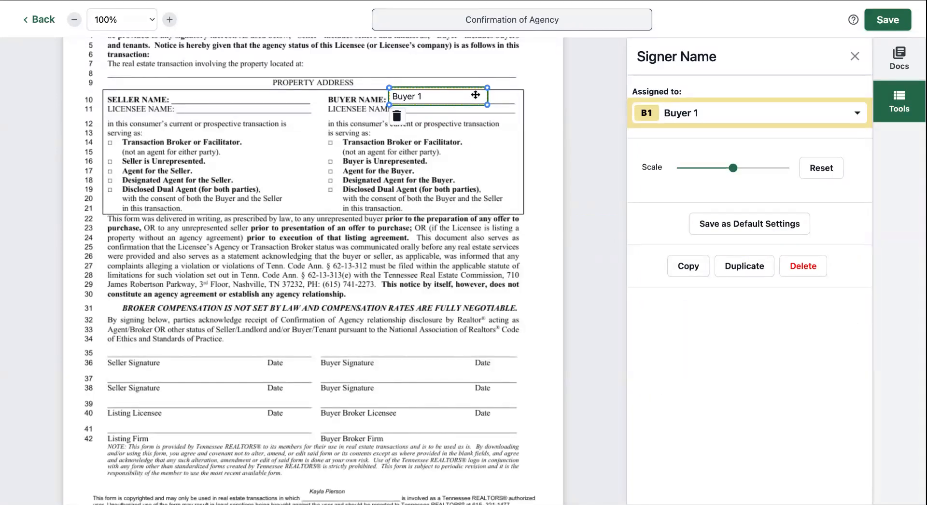
{"action": "left_click_drag", "start_coordinate": [487, 89], "coordinate": [488, 88]}
{"action": "left_click", "coordinate": [496, 167]}
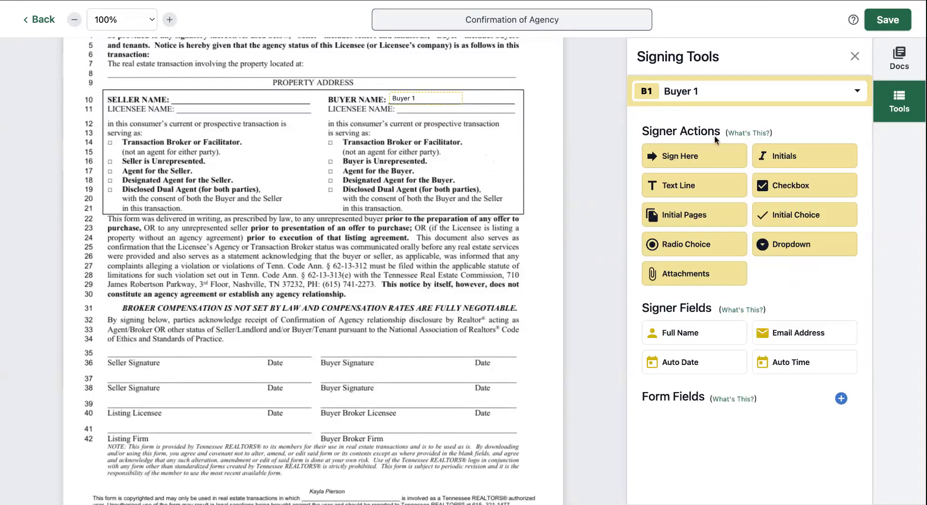
Add a Buyer 2 Full Name field beside Buyer 1's on the BUYER NAME line, shrink it and align the two.
{"action": "left_click", "coordinate": [743, 101]}
{"action": "left_click", "coordinate": [710, 210]}
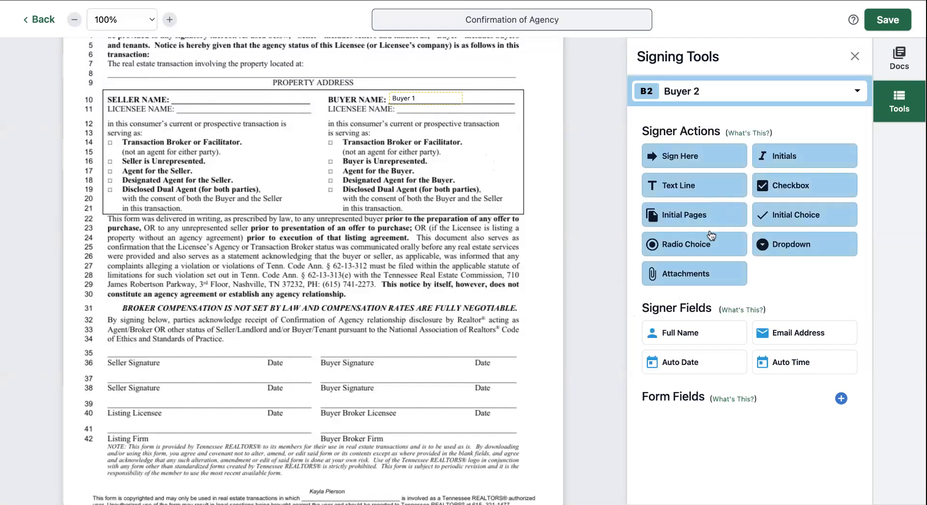
{"action": "left_click", "coordinate": [675, 337]}
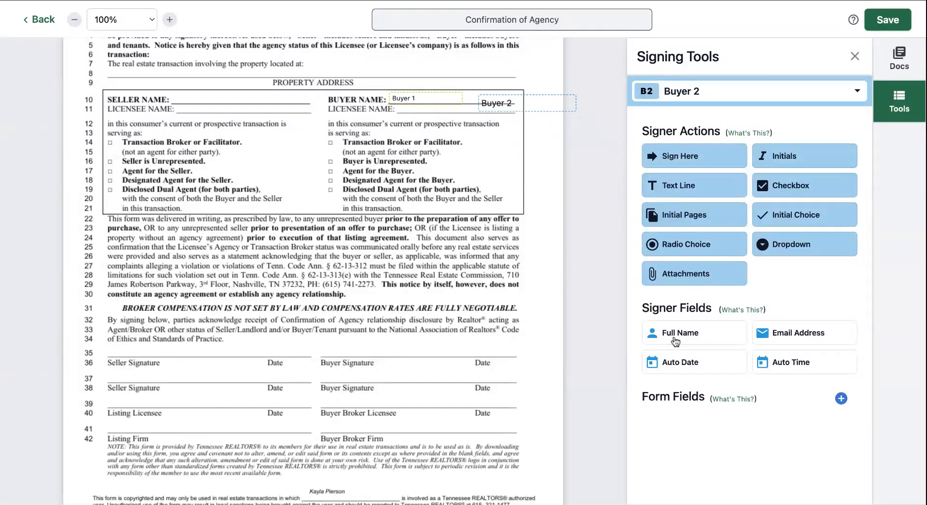
{"action": "left_click", "coordinate": [506, 93]}
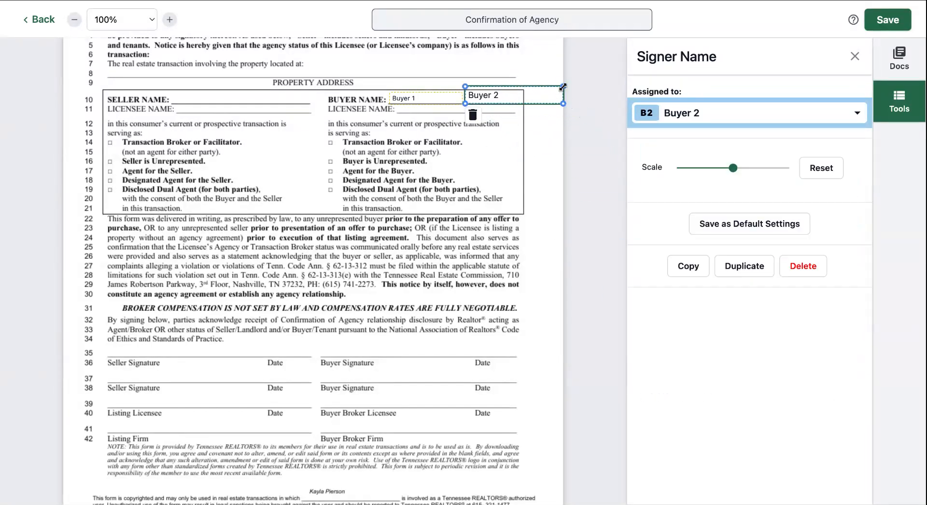
{"action": "left_click_drag", "start_coordinate": [563, 87], "coordinate": [539, 90]}
{"action": "left_click", "coordinate": [453, 150]}
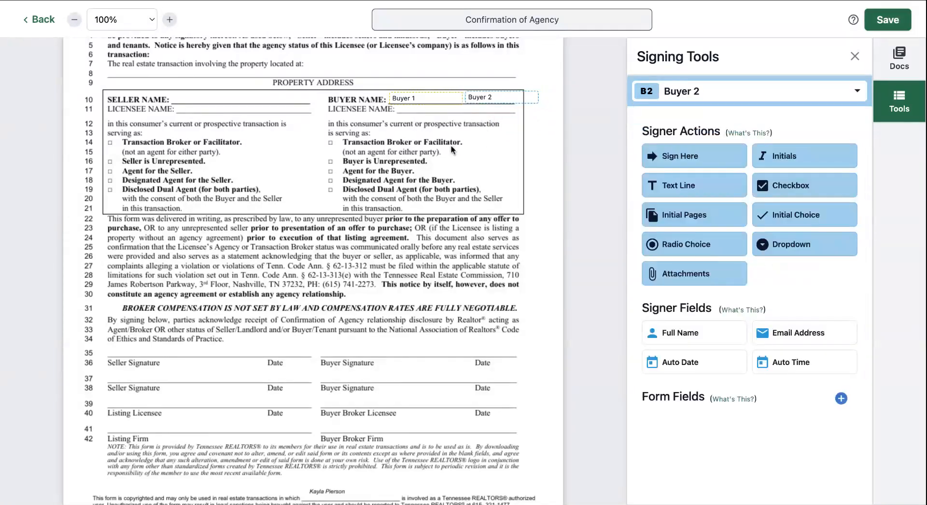
{"action": "left_click_drag", "start_coordinate": [476, 97], "coordinate": [473, 99]}
{"action": "right_click", "coordinate": [474, 100]}
{"action": "left_click", "coordinate": [423, 138]}
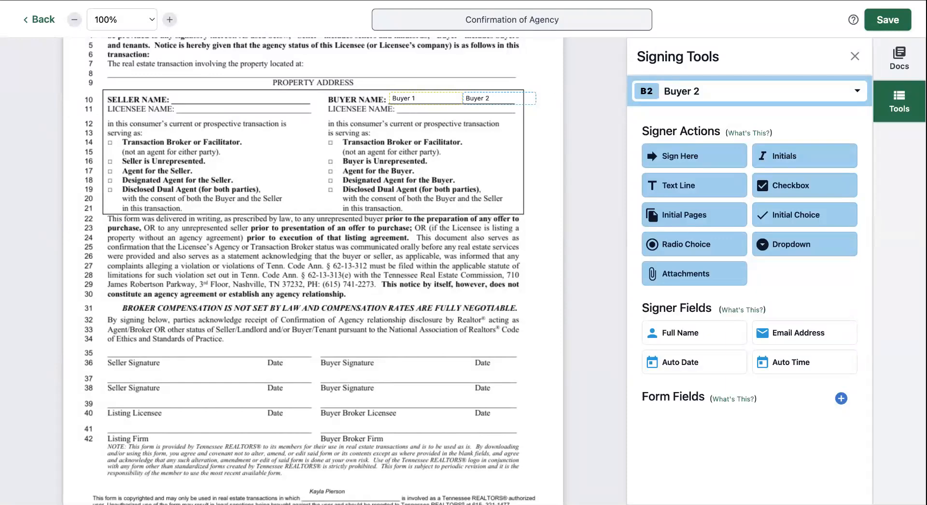
Try a Buyer 2 checkbox on the Designated Agent for the Buyer box with a Buyer 1 checkbox beside it.
{"action": "left_click_drag", "start_coordinate": [782, 192], "coordinate": [330, 180]}
{"action": "left_click", "coordinate": [684, 86]}
{"action": "left_click", "coordinate": [675, 169]}
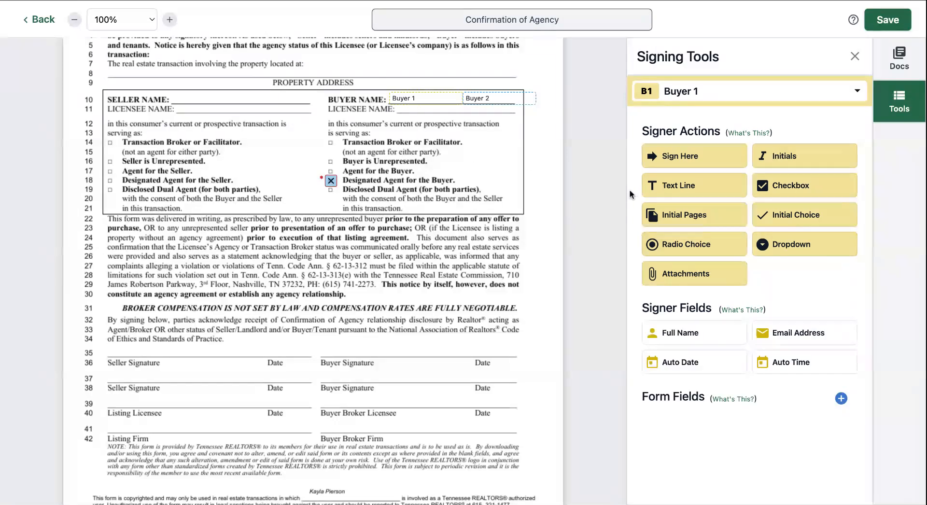
{"action": "left_click_drag", "start_coordinate": [818, 195], "coordinate": [307, 180]}
{"action": "left_click", "coordinate": [309, 181]}
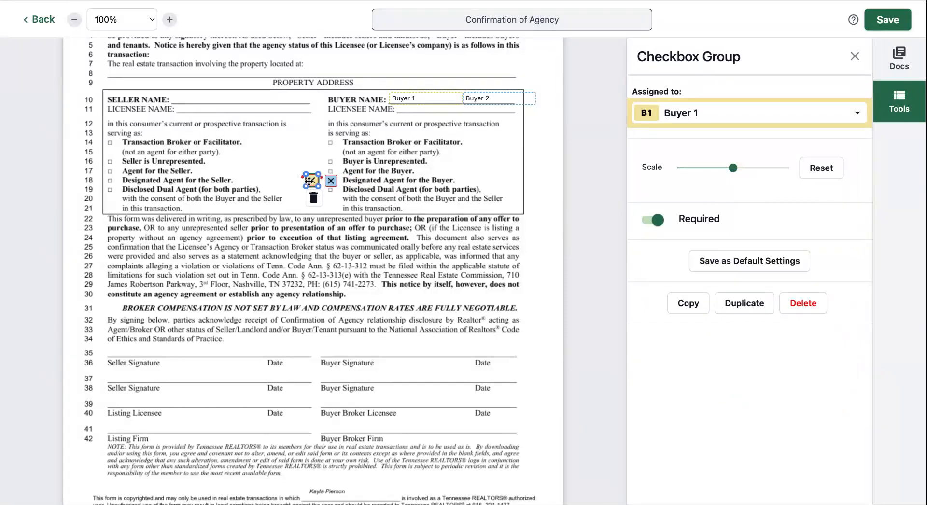
Delete the Buyer 1 and Buyer 2 checkboxes next to Designated Agent for the Buyer.
{"action": "left_click", "coordinate": [314, 198]}
{"action": "left_click", "coordinate": [331, 181]}
{"action": "left_click", "coordinate": [332, 206]}
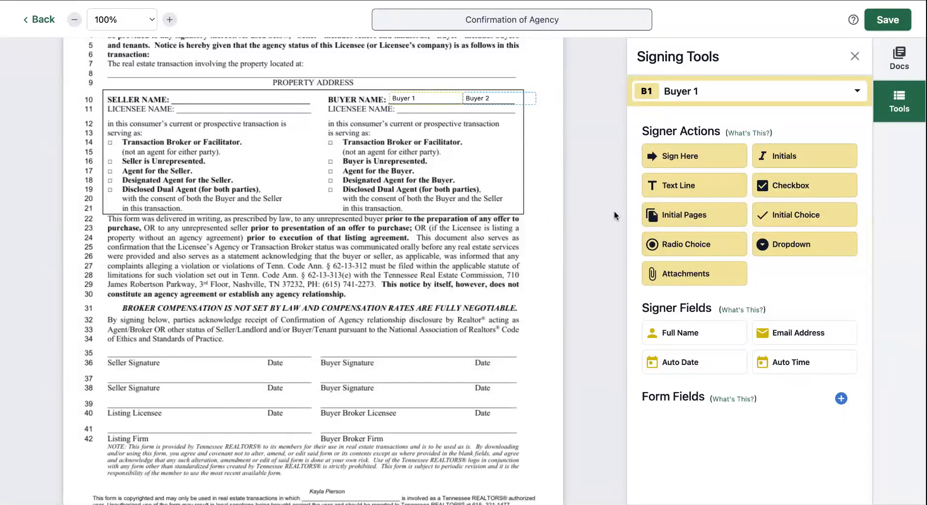
Place a Buyer 1 Sign Here block on the first Buyer Signature line, shrink it and put its date stamp above Date.
{"action": "scroll", "coordinate": [620, 203], "scroll_direction": "down", "scroll_amount": 2}
{"action": "left_click", "coordinate": [674, 157]}
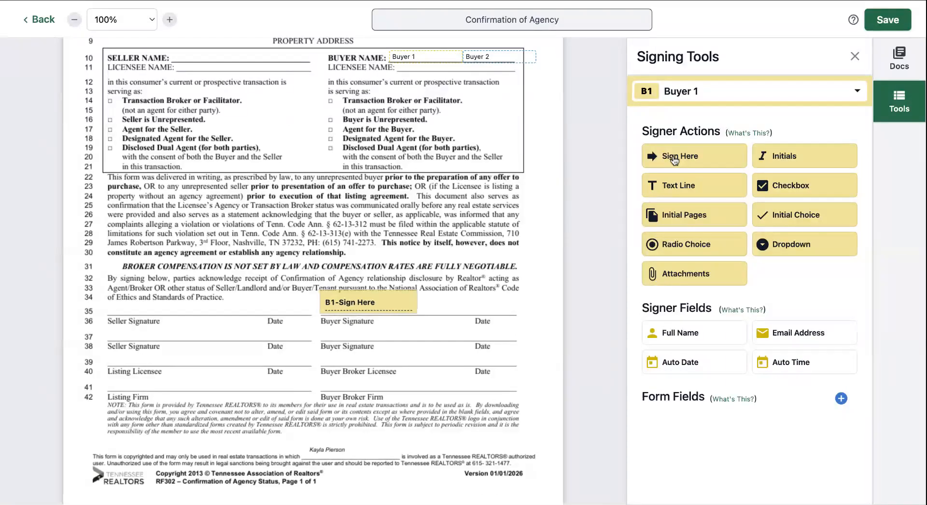
{"action": "left_click", "coordinate": [376, 297]}
{"action": "left_click_drag", "start_coordinate": [420, 288], "coordinate": [393, 295]}
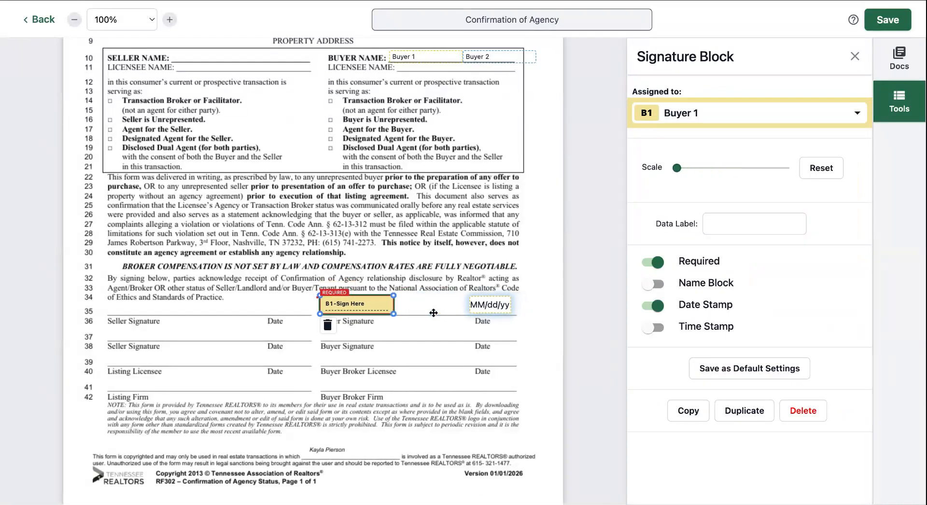
{"action": "left_click", "coordinate": [471, 279]}
Place a Buyer 2 Sign Here block on the second Buyer Signature line, shrink it and put its date stamp above Date.
{"action": "left_click", "coordinate": [730, 92]}
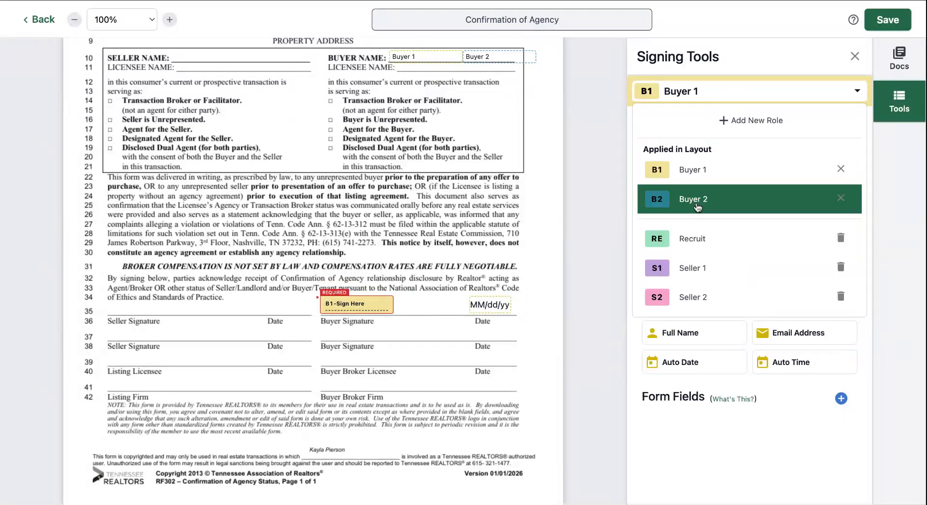
{"action": "left_click", "coordinate": [697, 199]}
{"action": "left_click", "coordinate": [676, 164]}
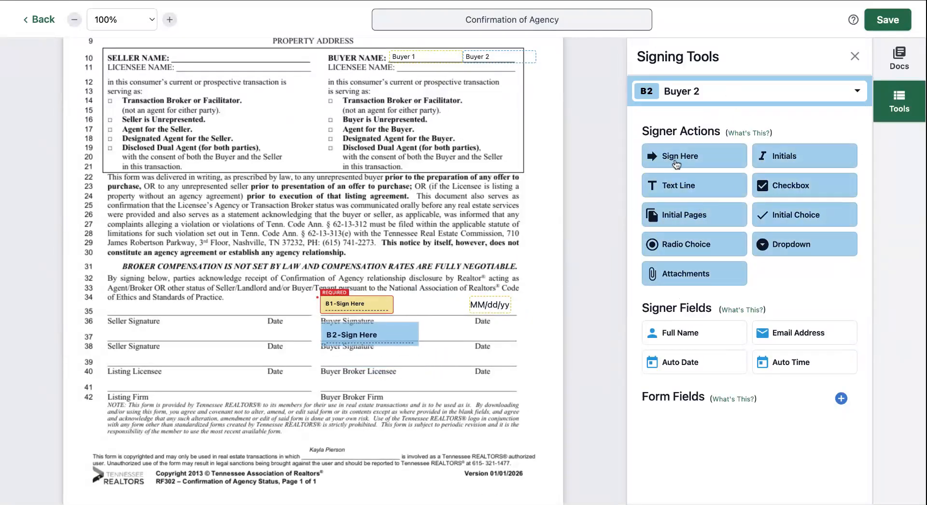
{"action": "left_click", "coordinate": [411, 321]}
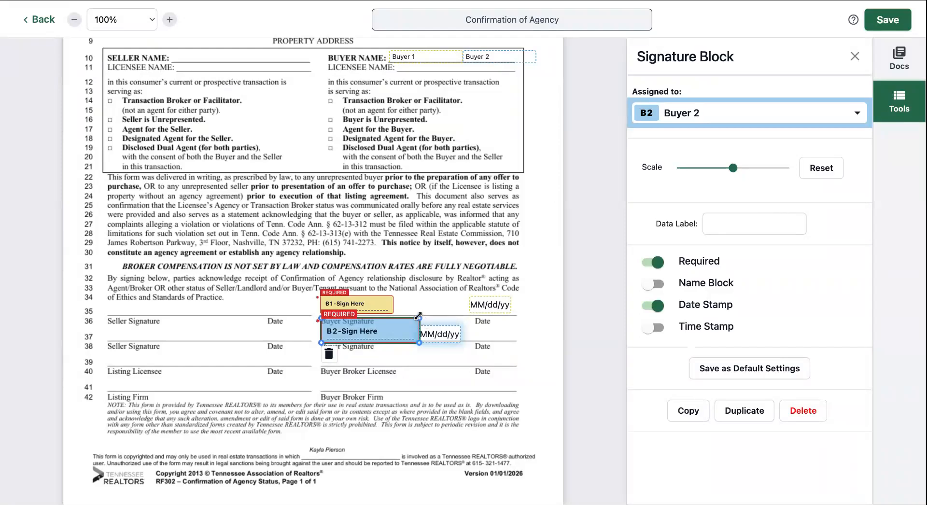
{"action": "left_click_drag", "start_coordinate": [420, 319], "coordinate": [355, 342]}
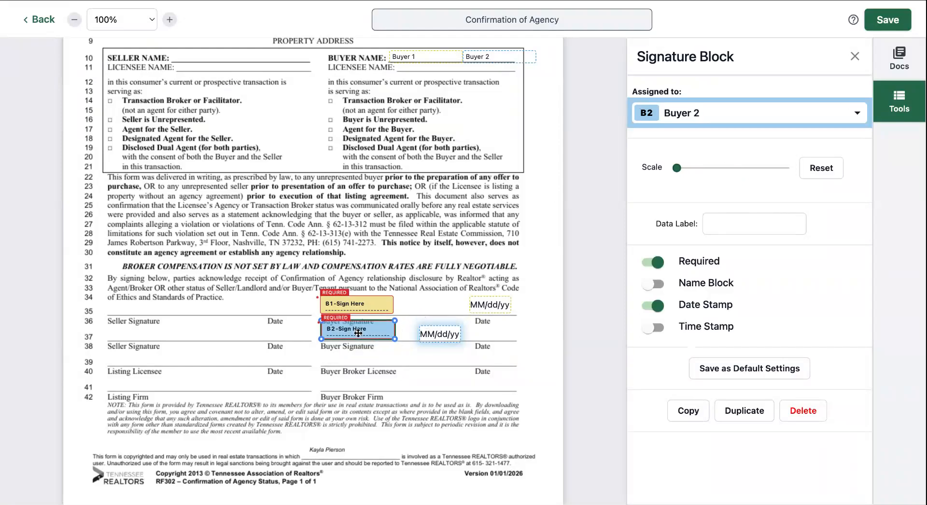
{"action": "right_click", "coordinate": [358, 331]}
{"action": "left_click", "coordinate": [442, 333]}
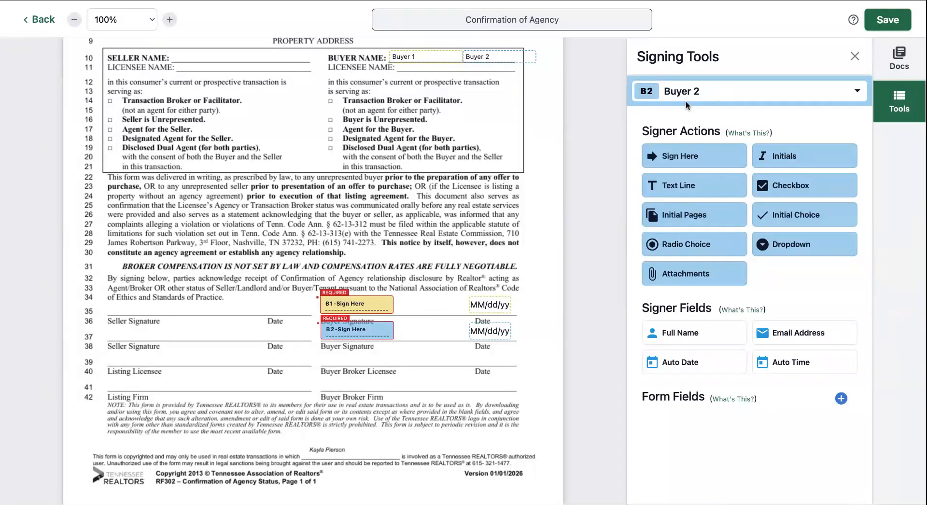
Add a new signer role named Selling Agent.
{"action": "left_click", "coordinate": [710, 101]}
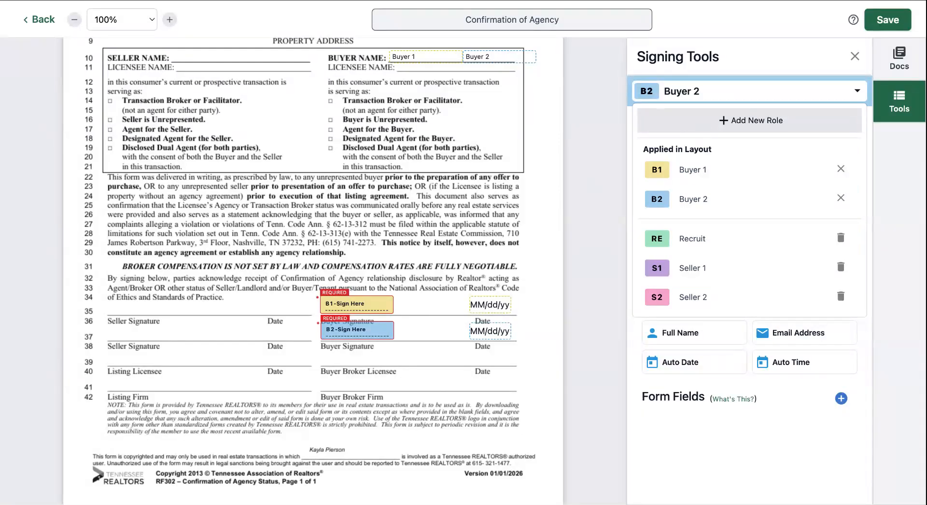
{"action": "left_click", "coordinate": [749, 120]}
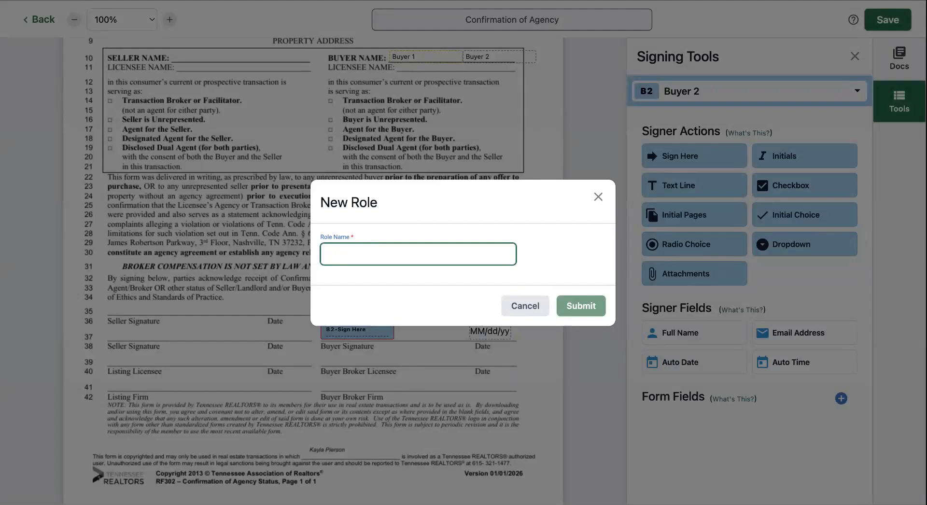
{"action": "type", "text": "Sell"}
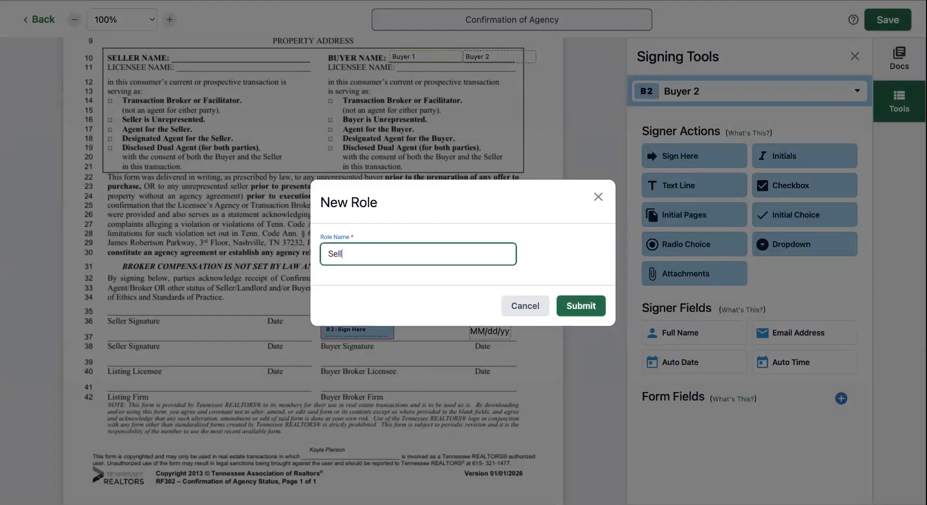
{"action": "type", "text": "ing Agent"}
{"action": "left_click", "coordinate": [572, 308]}
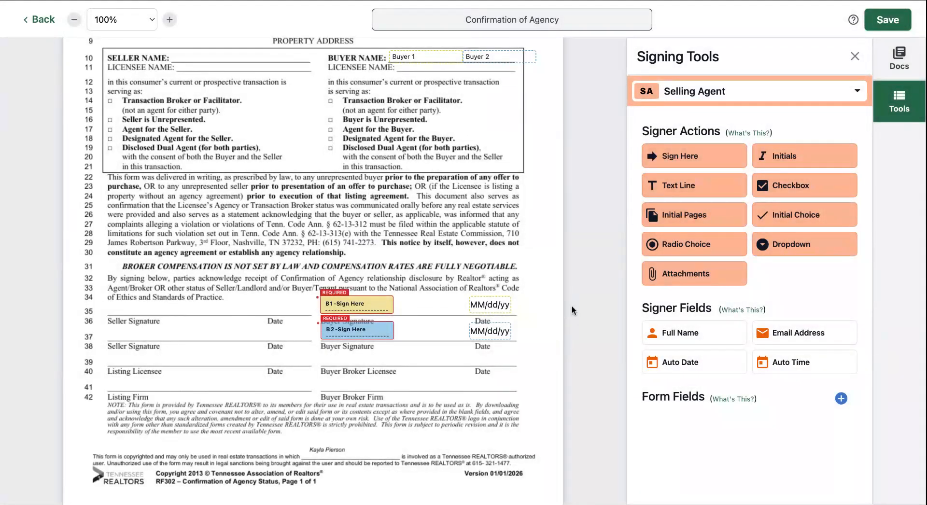
Try a Selling Agent Sign Here block on the Buyer Broker Licensee line and delete it.
{"action": "mouse_move", "coordinate": [682, 164]}
{"action": "left_mouse_down"}
{"action": "mouse_move", "coordinate": [348, 348]}
{"action": "mouse_move", "coordinate": [333, 347]}
{"action": "left_mouse_up"}
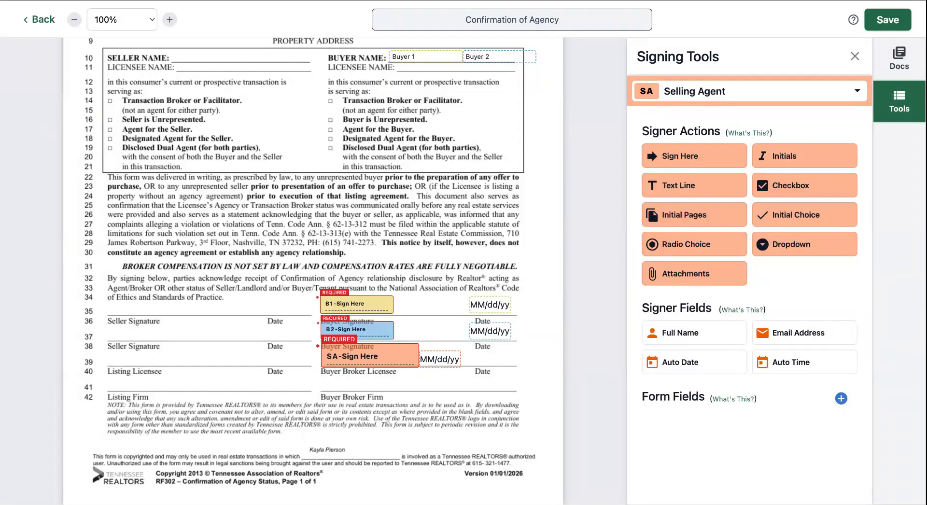
{"action": "left_click", "coordinate": [363, 356]}
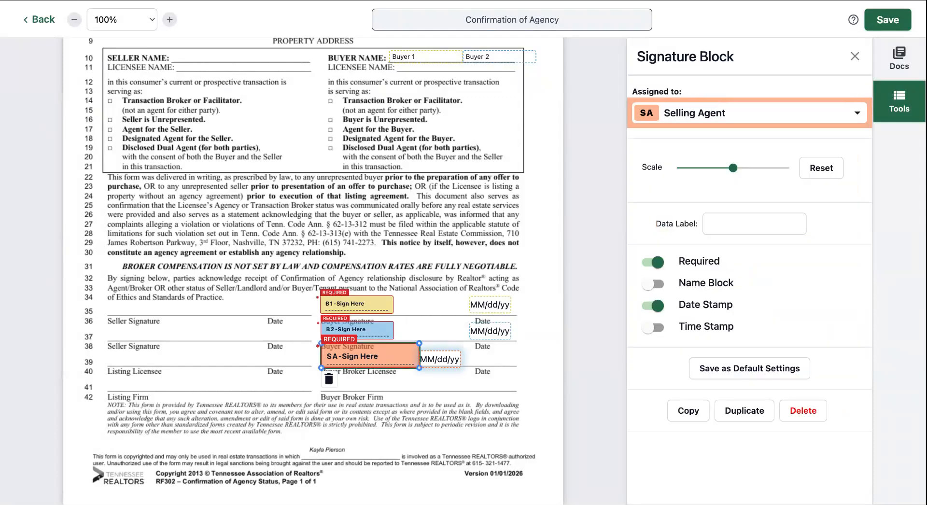
{"action": "left_click", "coordinate": [329, 382]}
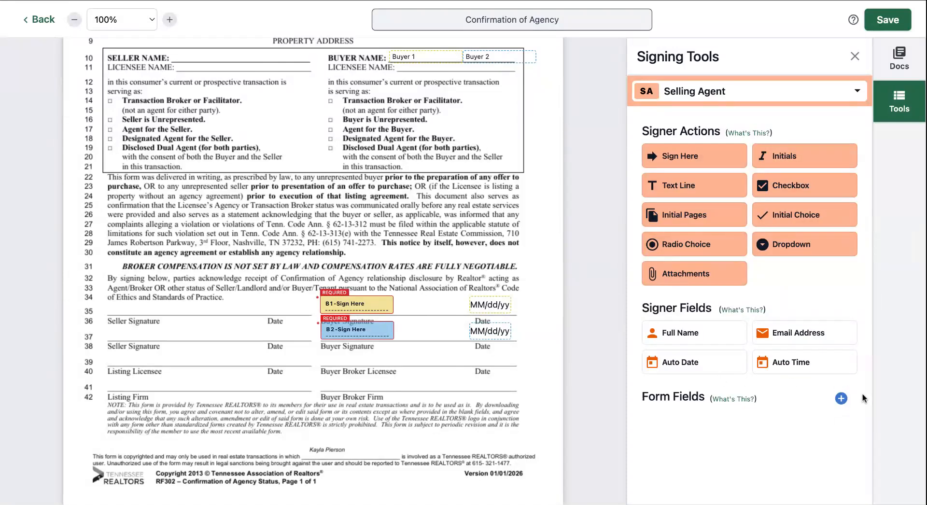
Try a Selling Agent Text Line on the Buyer Broker Firm line and delete it.
{"action": "left_click", "coordinate": [841, 398]}
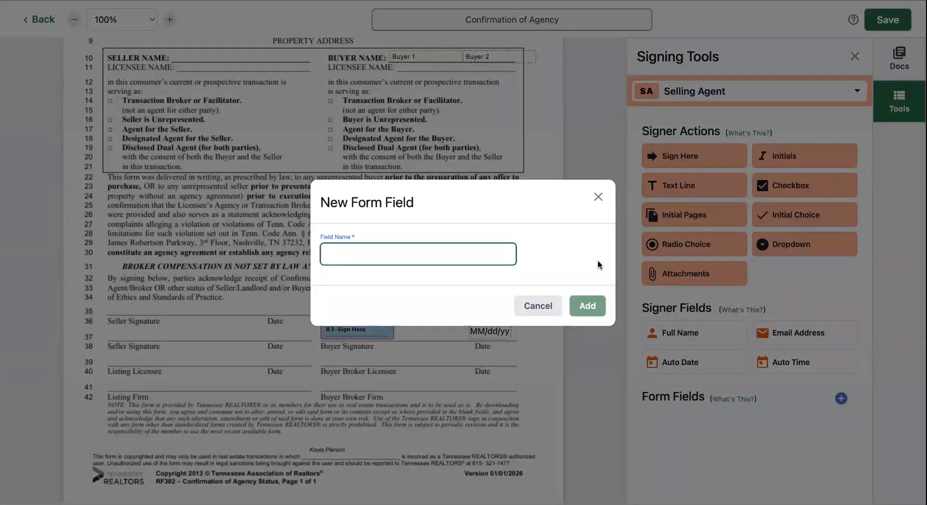
{"action": "left_click", "coordinate": [598, 198]}
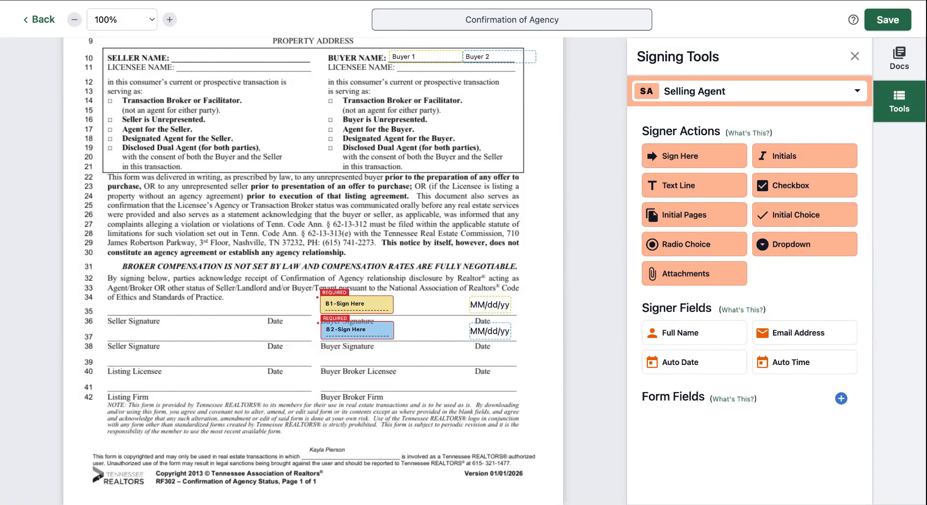
{"action": "left_click", "coordinate": [671, 192]}
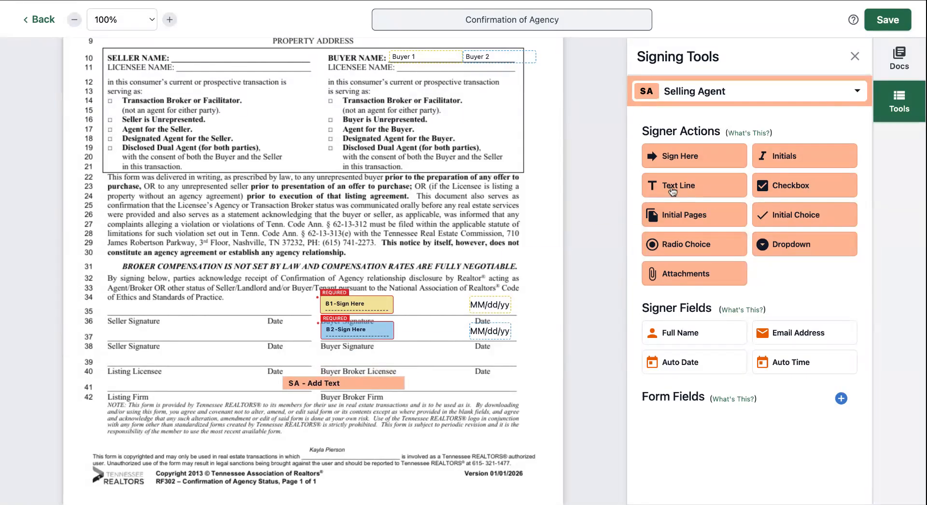
{"action": "left_click", "coordinate": [359, 383]}
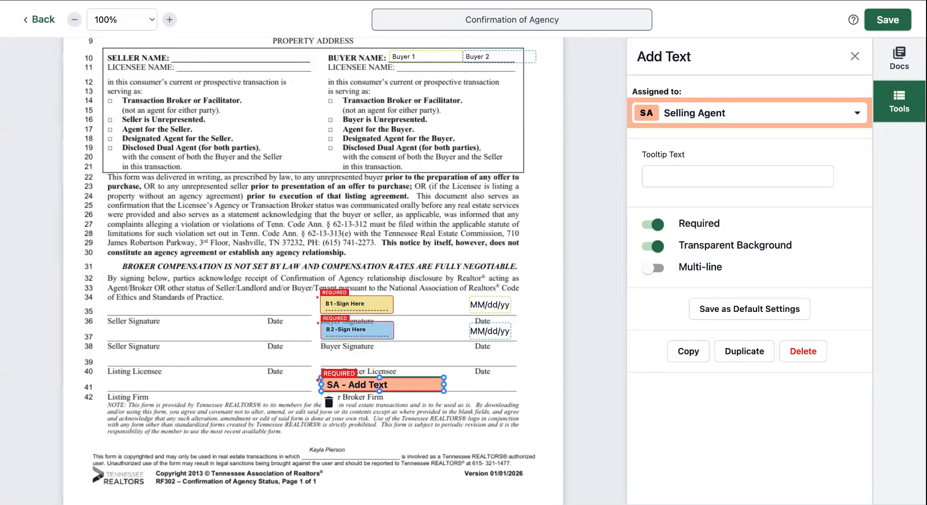
{"action": "left_click", "coordinate": [330, 403]}
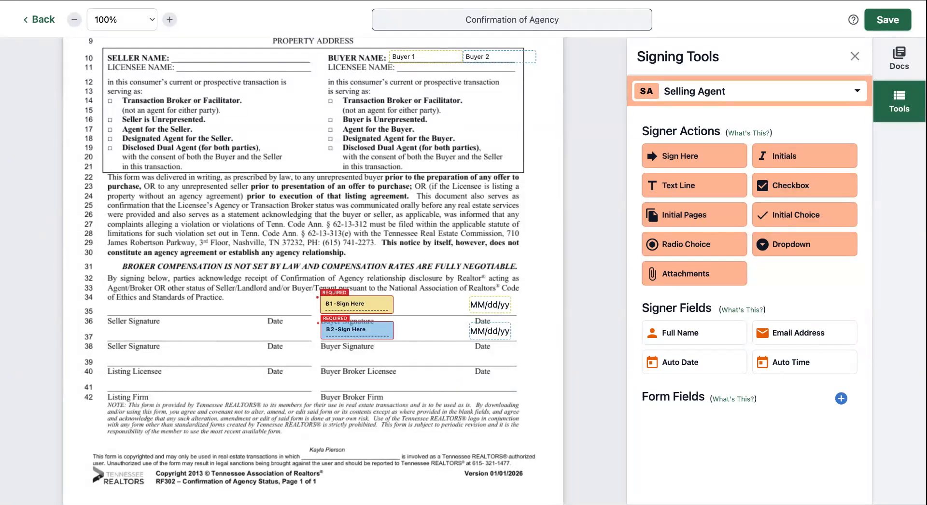
Save the Confirmation of Agency layout and return to the list of signing layouts.
{"action": "scroll", "coordinate": [390, 305], "scroll_direction": "up", "scroll_amount": 2}
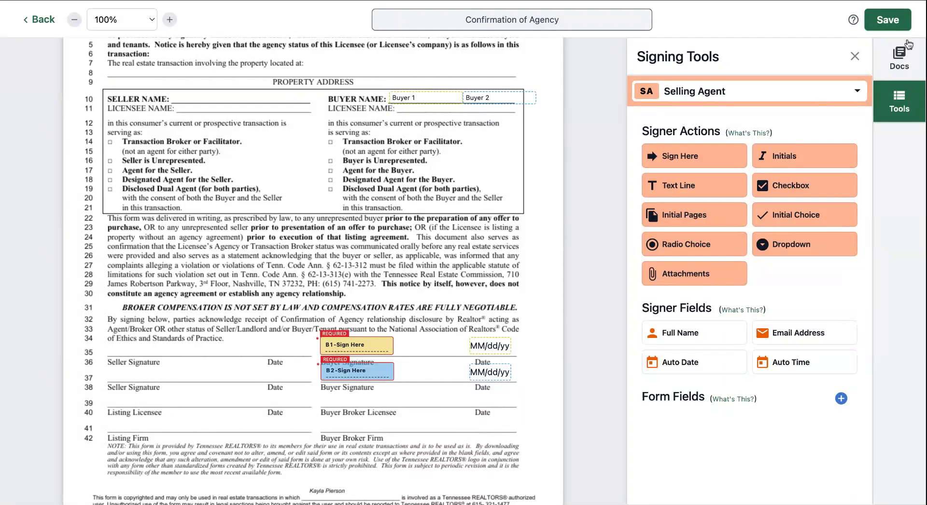
{"action": "left_click", "coordinate": [896, 22]}
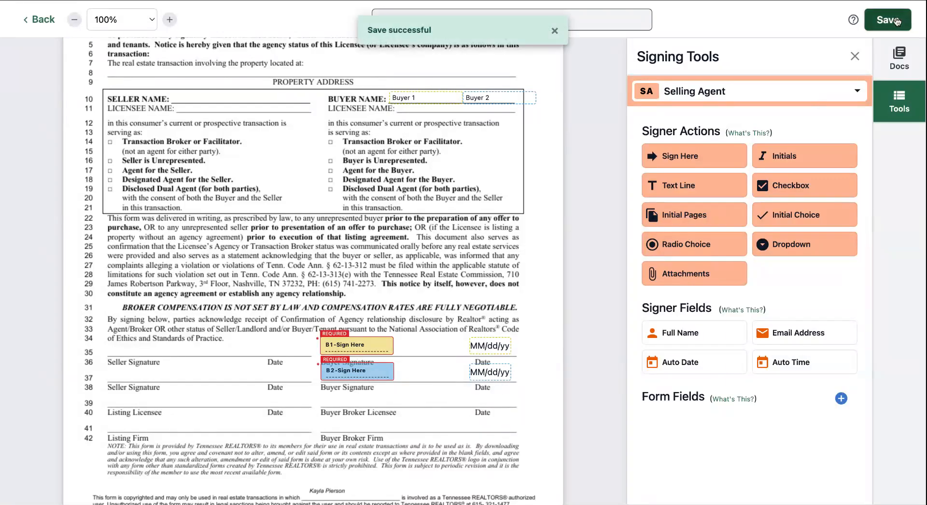
{"action": "left_click", "coordinate": [38, 18]}
{"action": "left_click", "coordinate": [38, 56]}
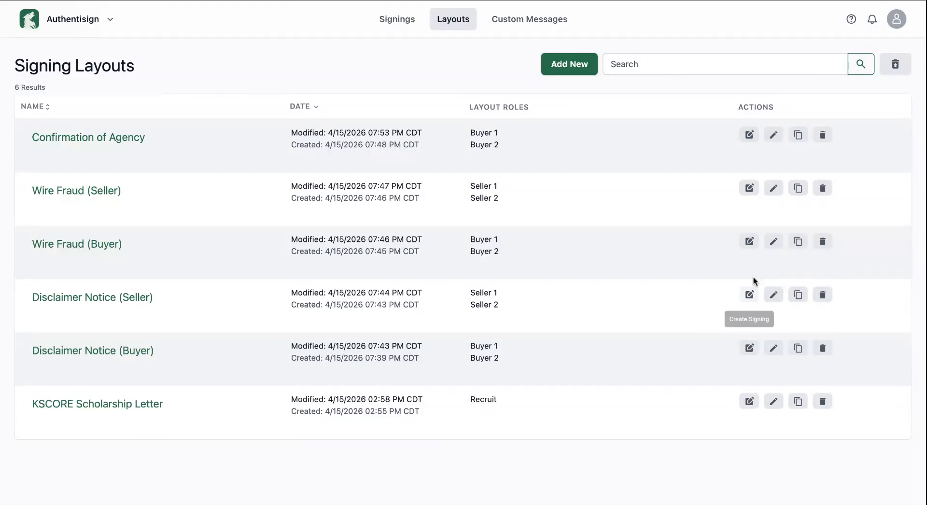
Create a signing from the Confirmation of Agency layout and name it Training (Layouts).
{"action": "left_click", "coordinate": [748, 140]}
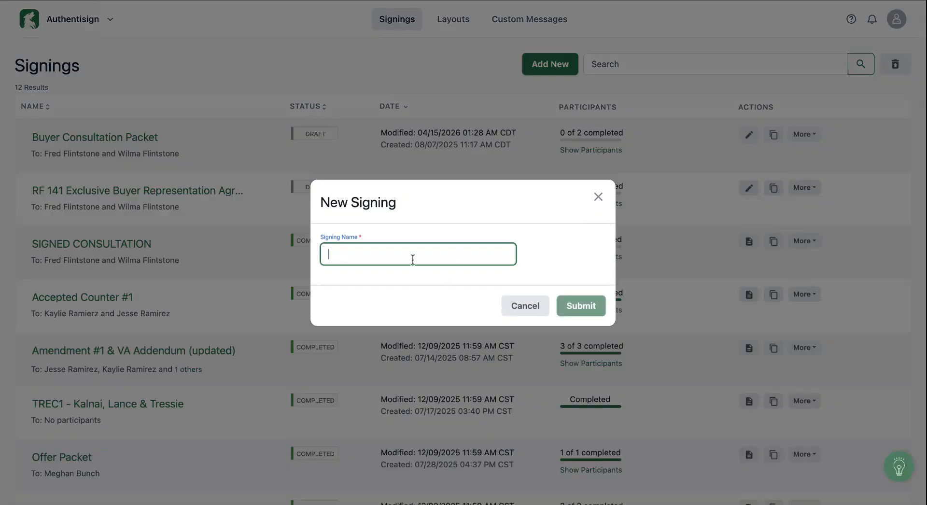
{"action": "type", "text": "Training"}
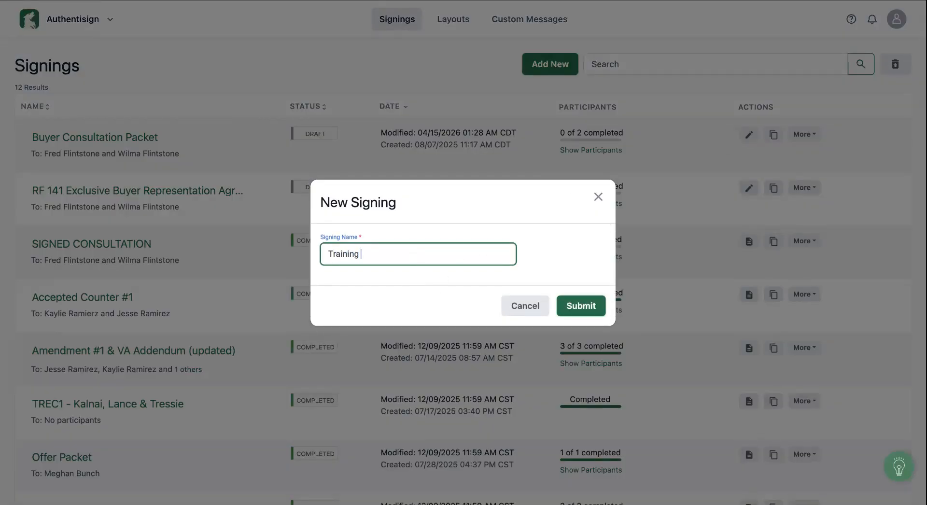
{"action": "type", "text": " (Layouts)"}
{"action": "left_click", "coordinate": [590, 308]}
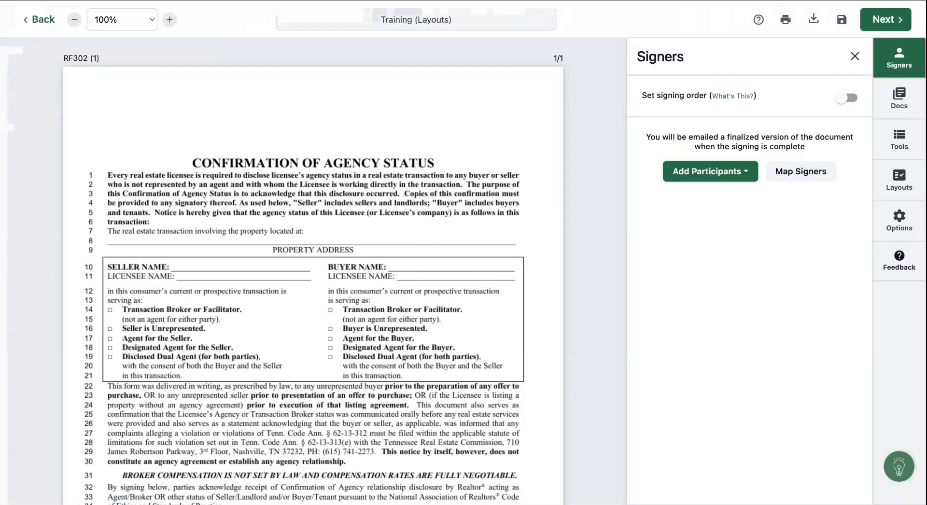
Add the first two people in the contacts list to the signing as remote signers.
{"action": "scroll", "coordinate": [418, 172], "scroll_direction": "down", "scroll_amount": 3}
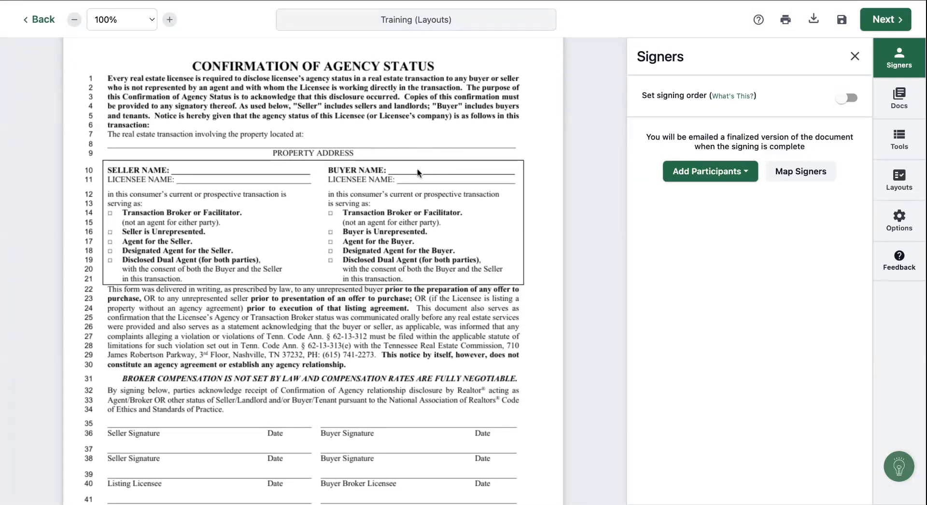
{"action": "scroll", "coordinate": [418, 172], "scroll_direction": "down", "scroll_amount": 3}
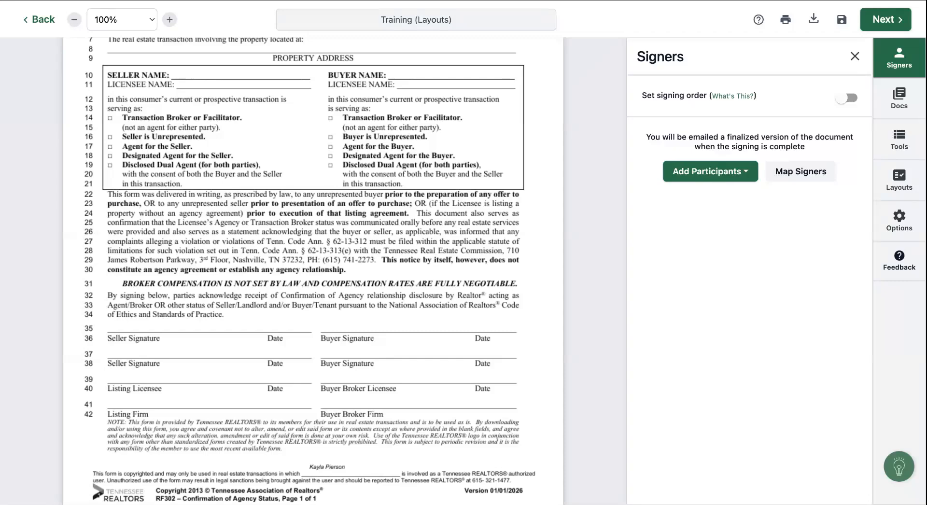
{"action": "left_click", "coordinate": [722, 169]}
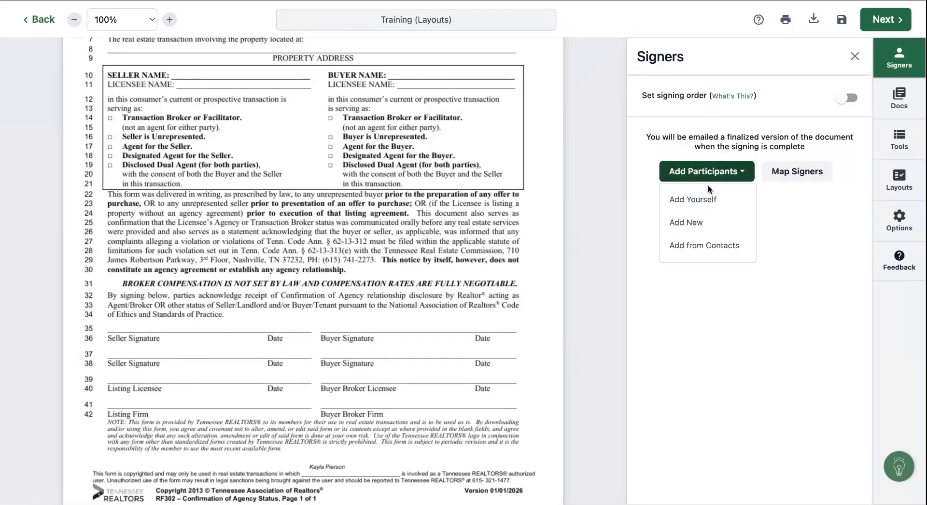
{"action": "left_click", "coordinate": [703, 246]}
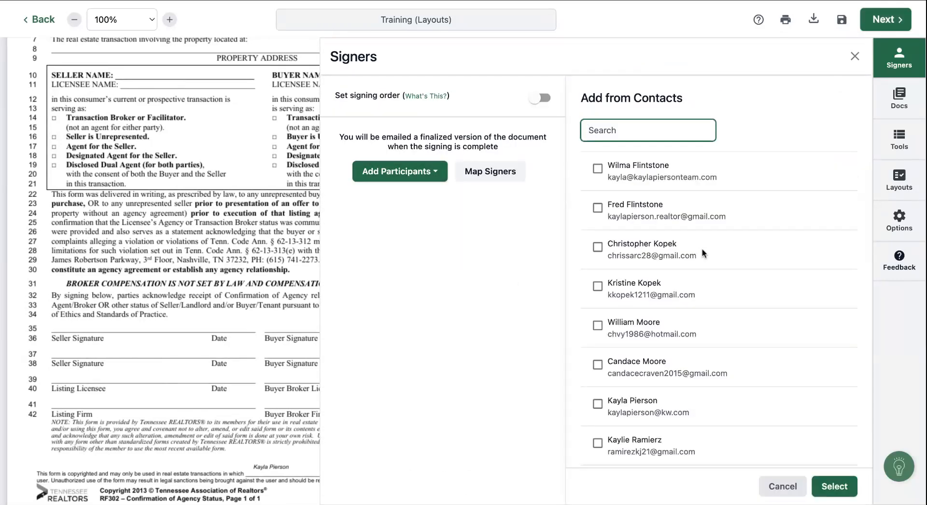
{"action": "scroll", "coordinate": [646, 252], "scroll_direction": "down", "scroll_amount": 2}
{"action": "scroll", "coordinate": [647, 251], "scroll_direction": "up", "scroll_amount": 2}
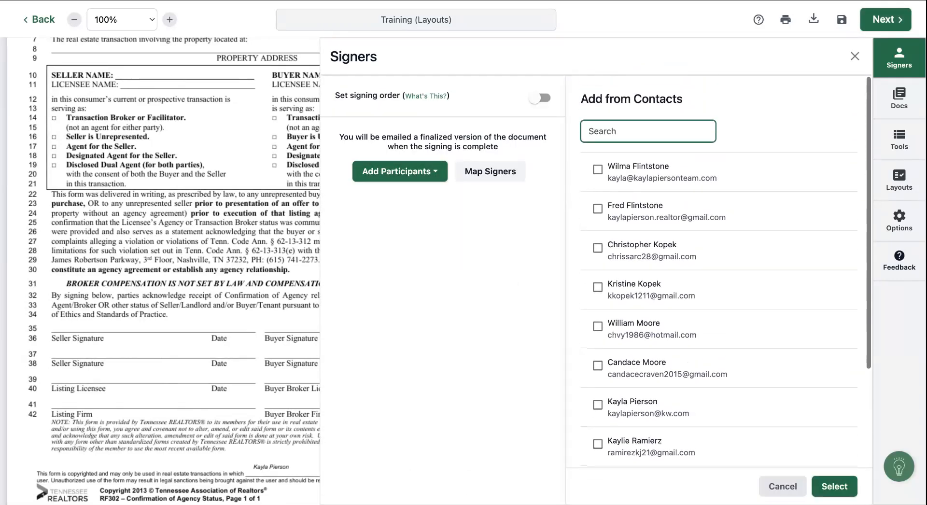
{"action": "left_click", "coordinate": [597, 168]}
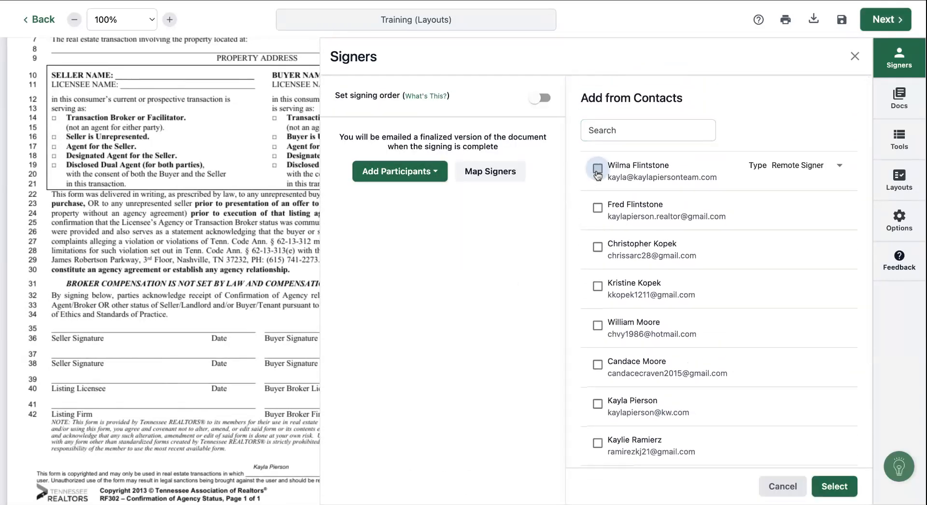
{"action": "left_click", "coordinate": [598, 207]}
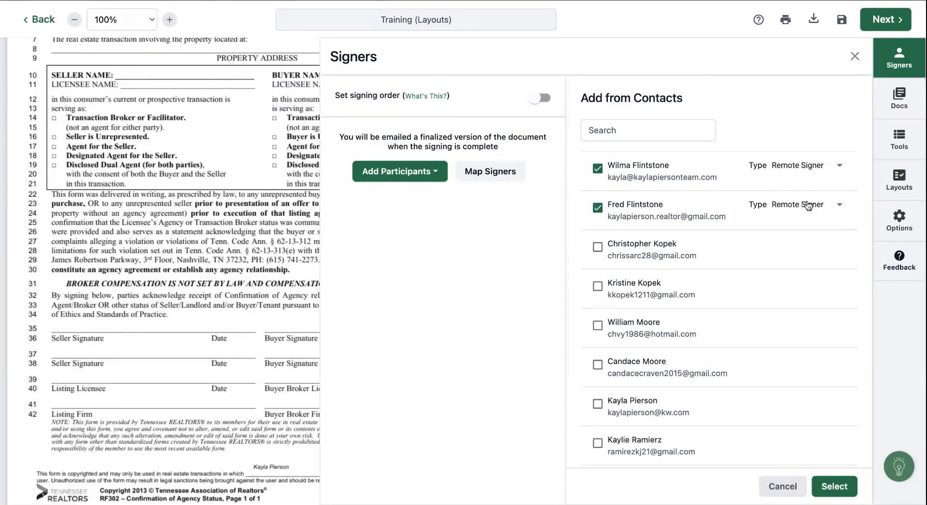
{"action": "left_click", "coordinate": [836, 486]}
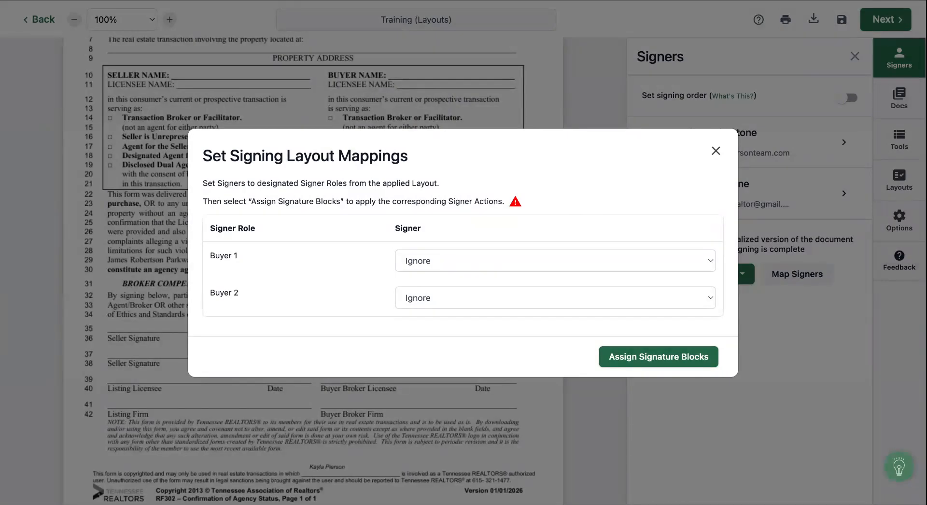
Map the first signer to Buyer 1 and the second to Buyer 2, and assign their signature blocks.
{"action": "left_click", "coordinate": [496, 268]}
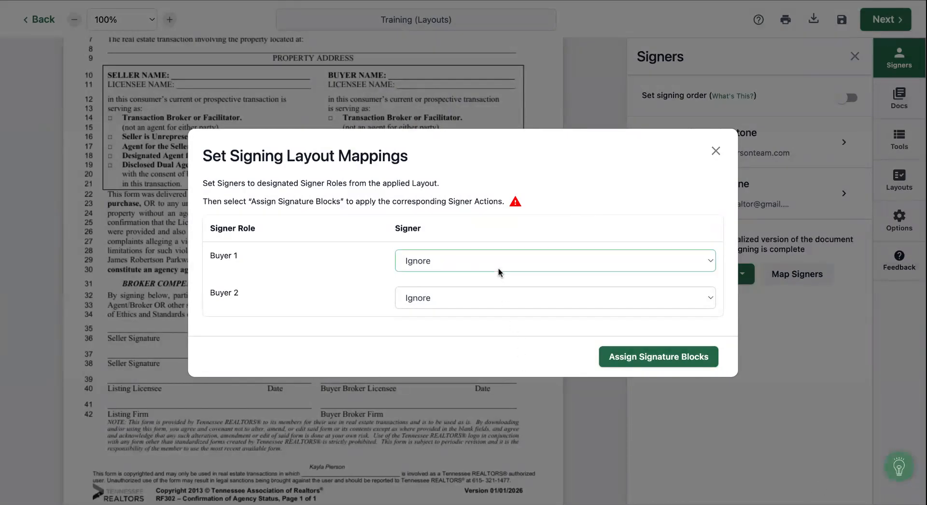
{"action": "left_click", "coordinate": [499, 272]}
{"action": "left_click", "coordinate": [456, 300]}
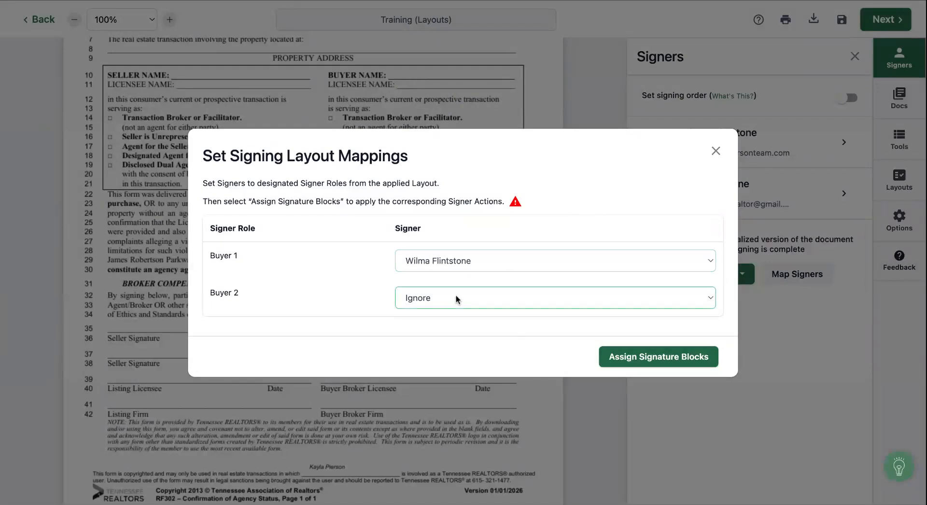
{"action": "left_click", "coordinate": [482, 303]}
{"action": "left_click", "coordinate": [637, 357]}
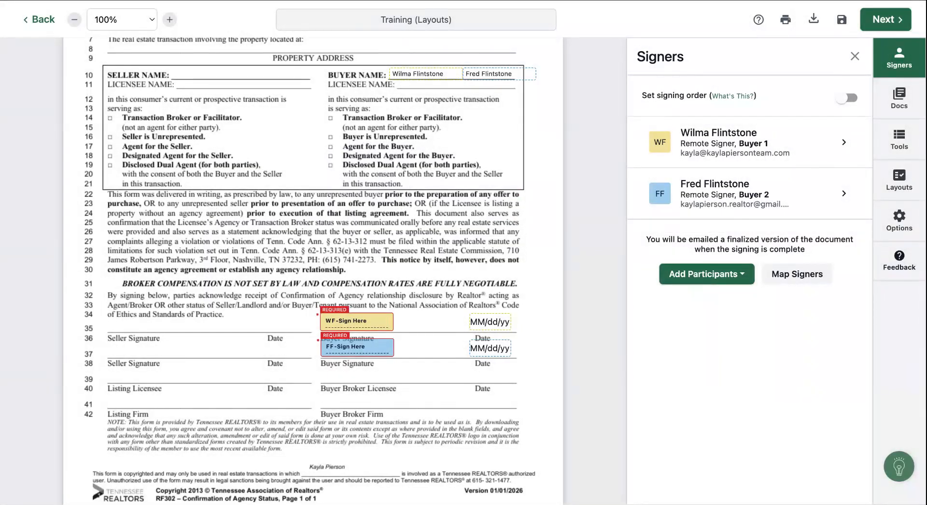
Turn on the signing order for the two buyers.
{"action": "left_click", "coordinate": [850, 97]}
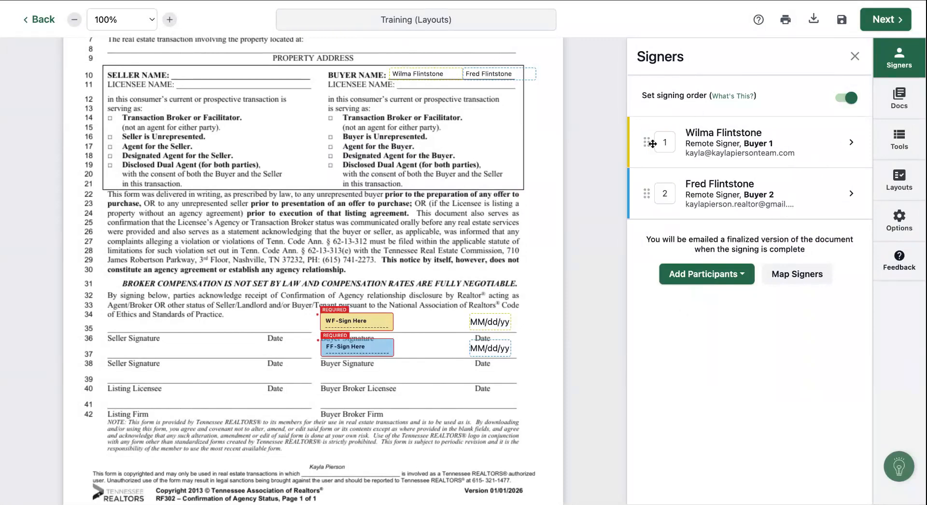
Move the Buyer 1 signer below the Buyer 2 signer and turn off the signing order.
{"action": "left_click_drag", "start_coordinate": [648, 141], "coordinate": [648, 204]}
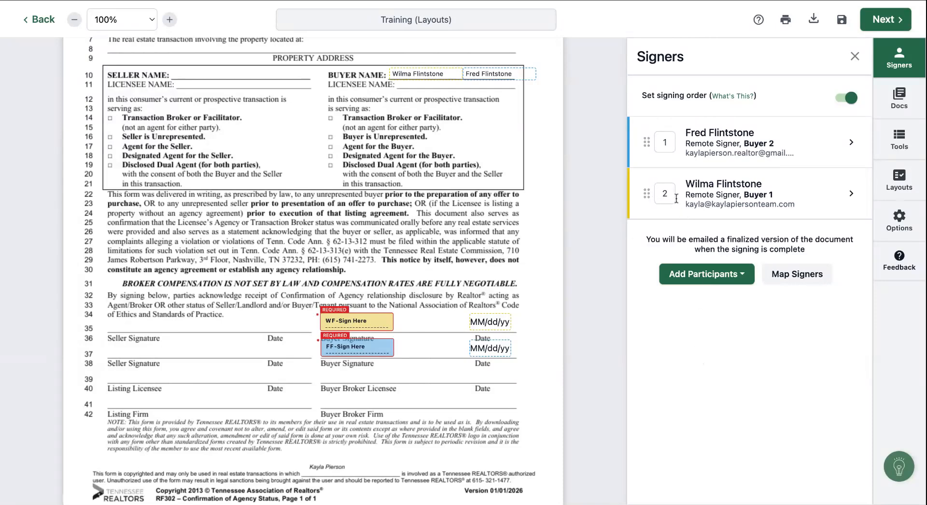
{"action": "left_click", "coordinate": [848, 99]}
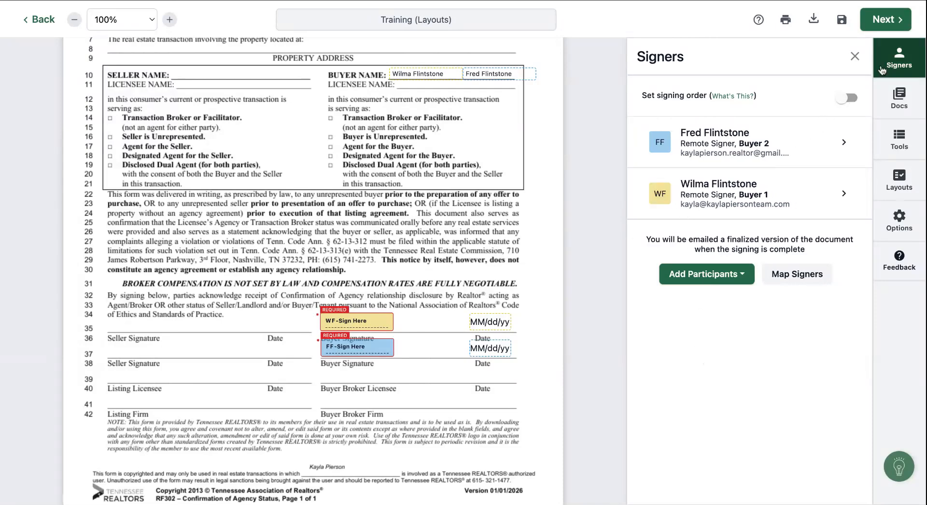
Remove both buyer signers from the signing.
{"action": "left_click", "coordinate": [847, 145]}
{"action": "left_click", "coordinate": [681, 485]}
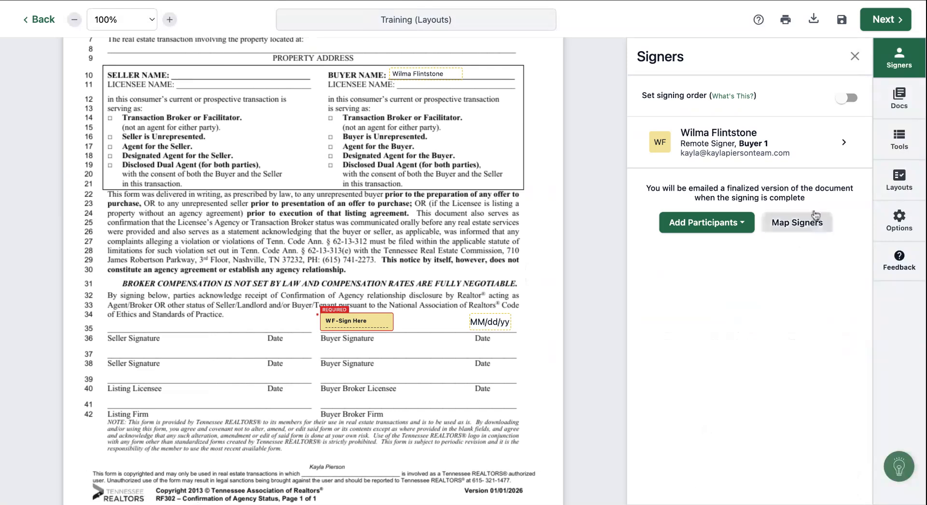
{"action": "left_click", "coordinate": [816, 147]}
{"action": "left_click", "coordinate": [675, 488]}
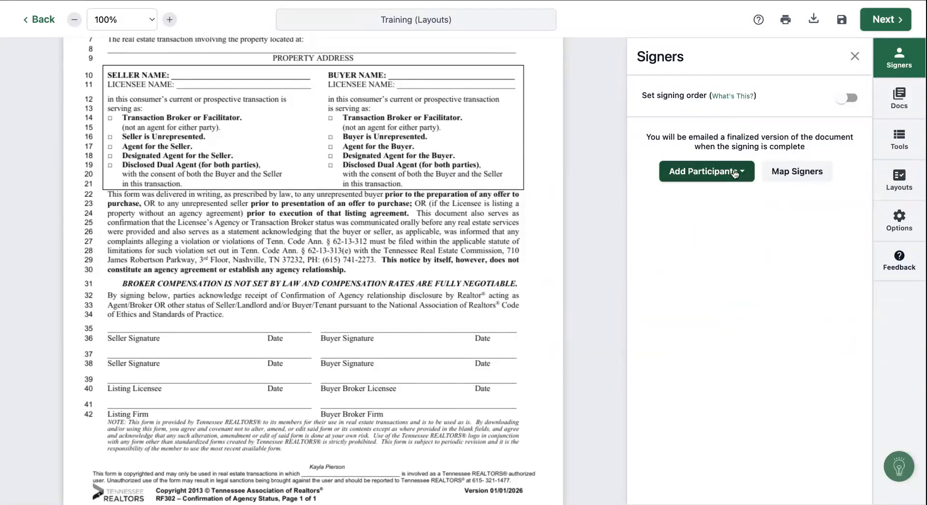
Add a new remote signer with first name, last name and email, assign the Buyer 1 role, and save the signer.
{"action": "left_click", "coordinate": [706, 171]}
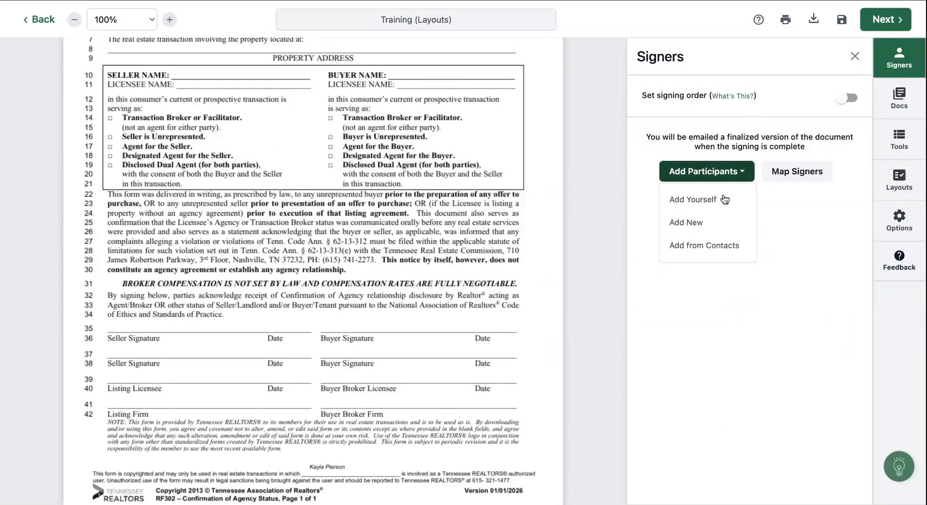
{"action": "left_click", "coordinate": [702, 225]}
{"action": "type", "text": "Wilma"}
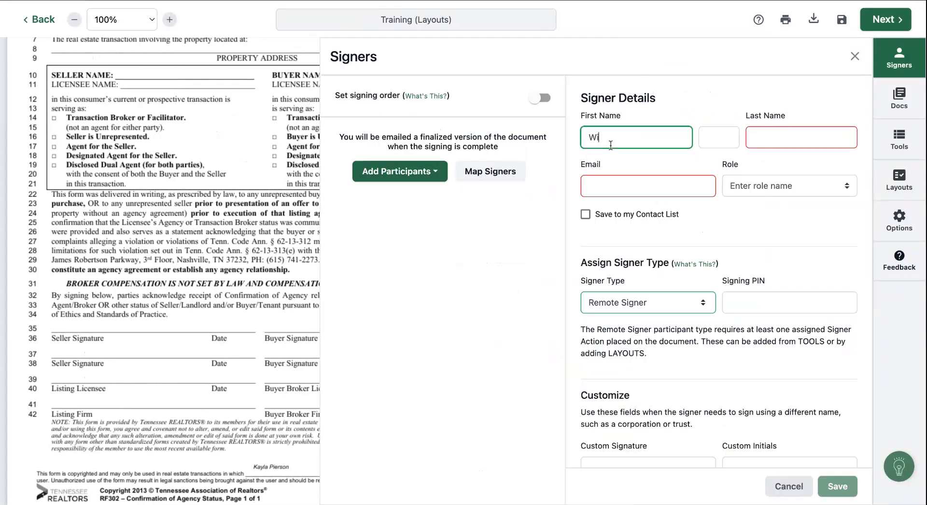
{"action": "key", "text": "Tab"}
{"action": "key", "text": "Tab"}
{"action": "type", "text": "Flintstone"}
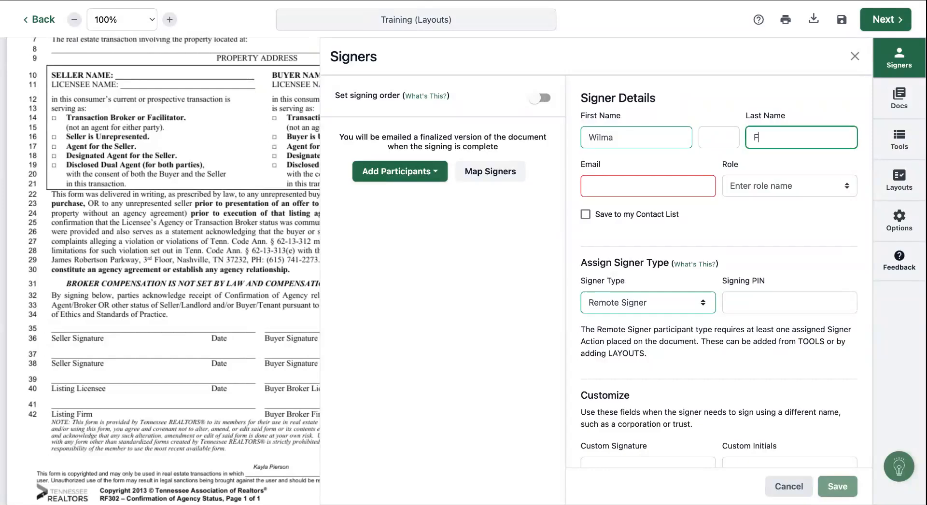
{"action": "left_click", "coordinate": [663, 177]}
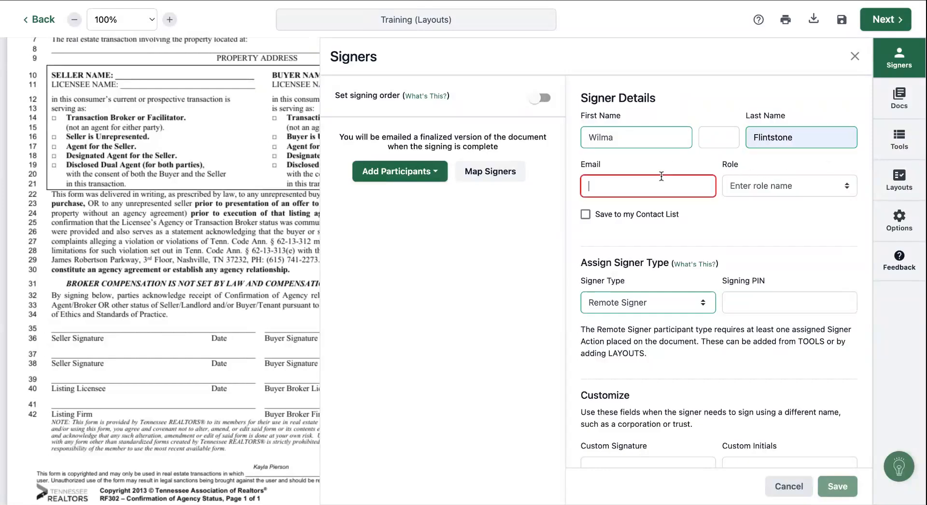
{"action": "left_click", "coordinate": [653, 201]}
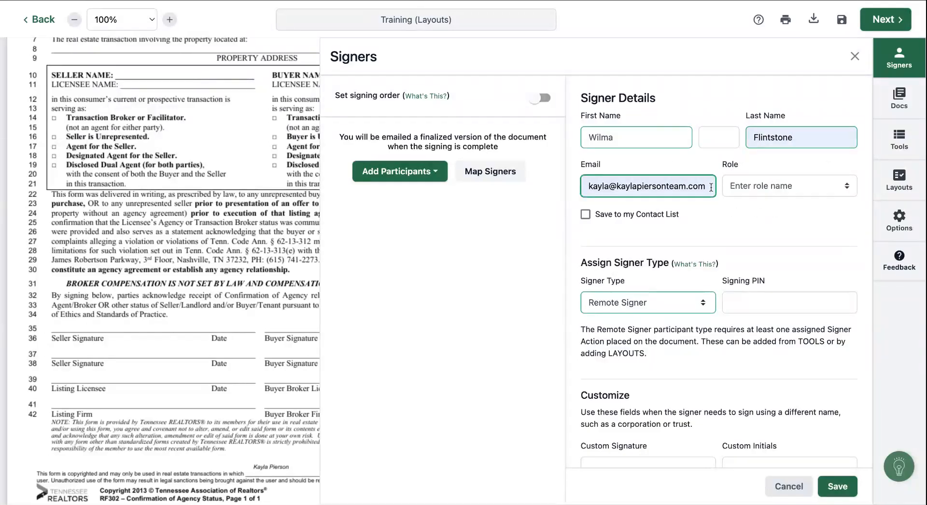
{"action": "left_click", "coordinate": [751, 188]}
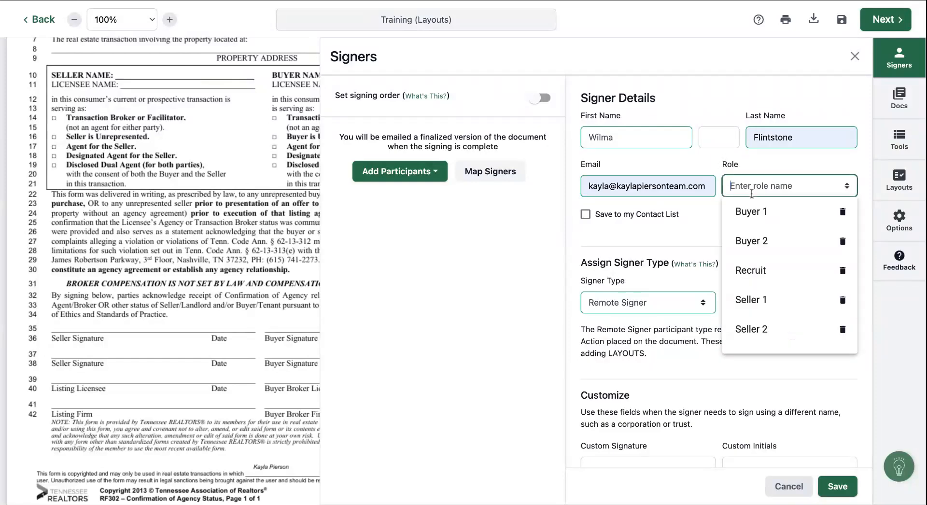
{"action": "left_click", "coordinate": [751, 212]}
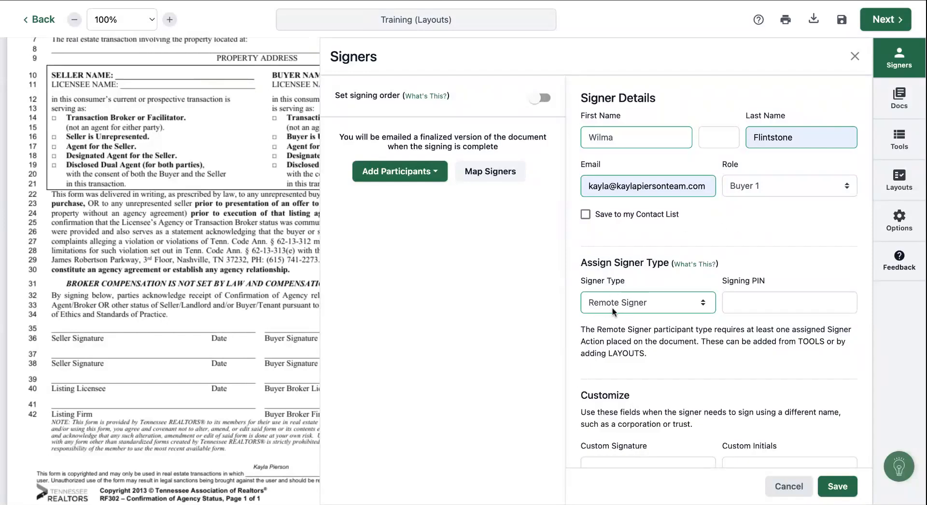
{"action": "left_click", "coordinate": [839, 488]}
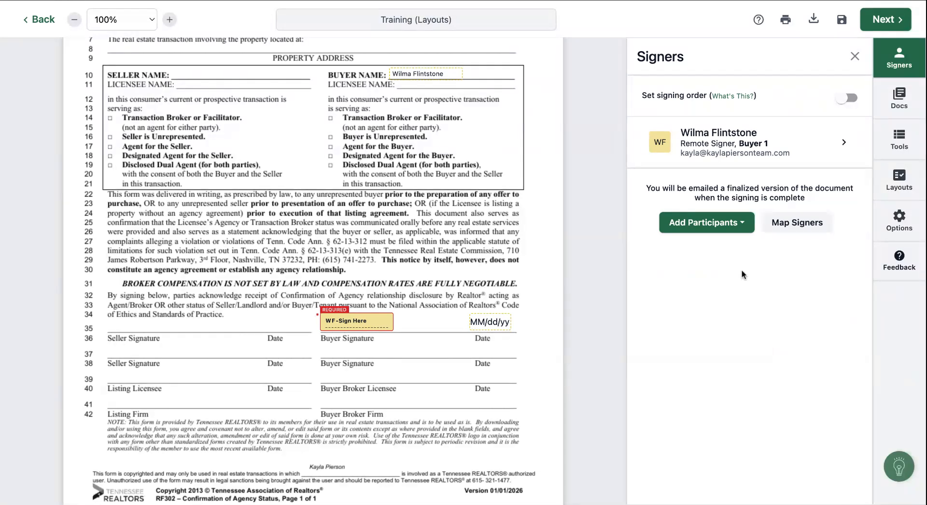
Add a second new remote signer with first name, last name and email, leaving the role empty, and save the signer.
{"action": "left_click", "coordinate": [730, 225]}
{"action": "left_click", "coordinate": [710, 274]}
{"action": "type", "text": "Fred"}
{"action": "left_click", "coordinate": [768, 140]}
{"action": "type", "text": "Flintstone"}
{"action": "left_click", "coordinate": [646, 183]}
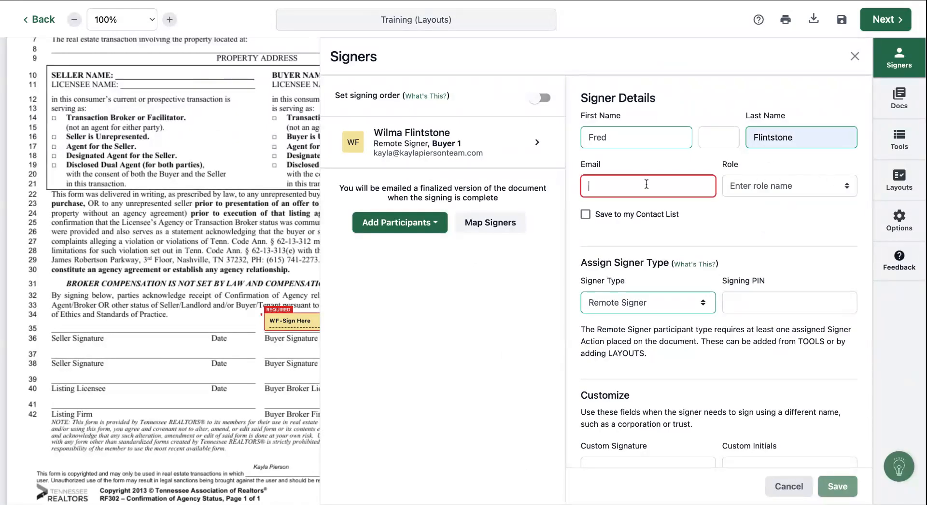
{"action": "left_click", "coordinate": [684, 216]}
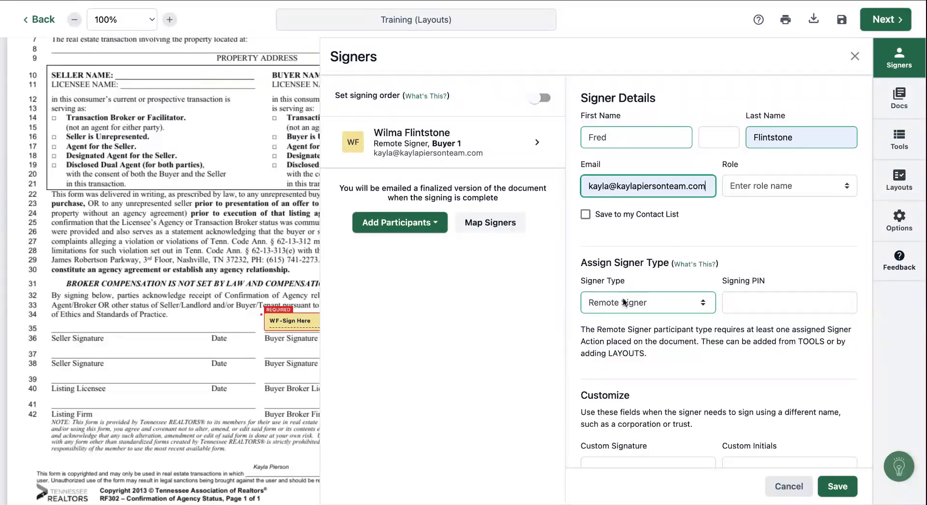
{"action": "left_click", "coordinate": [837, 488]}
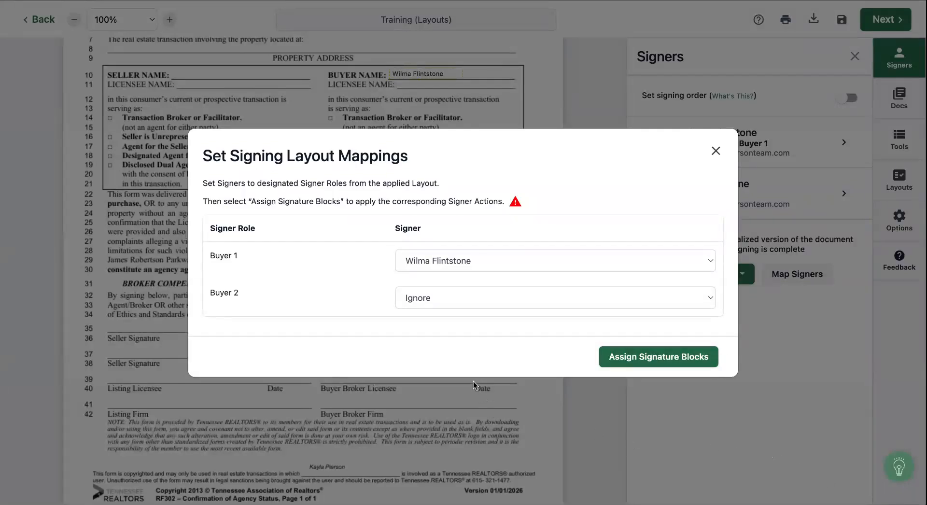
Map the second signer to the Buyer 2 role and assign the signature blocks.
{"action": "left_click", "coordinate": [440, 304]}
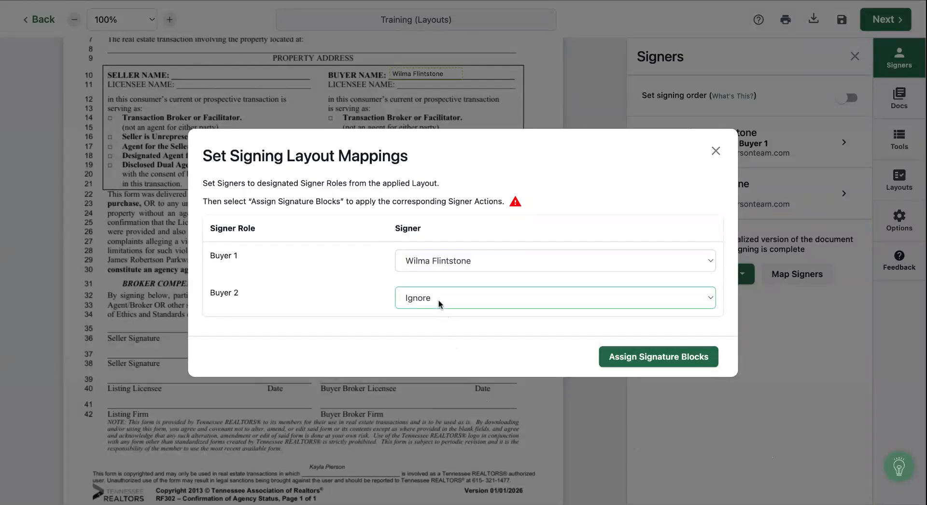
{"action": "left_click", "coordinate": [434, 331]}
{"action": "left_click", "coordinate": [650, 365]}
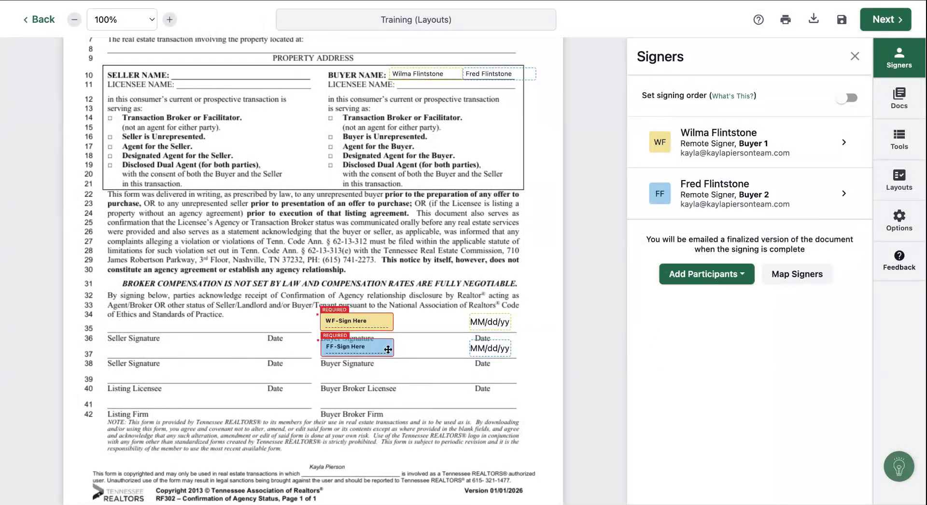
Select Myself as the signer and place a Sign Here block on the Buyer Broker Licensee line.
{"action": "left_click", "coordinate": [392, 382]}
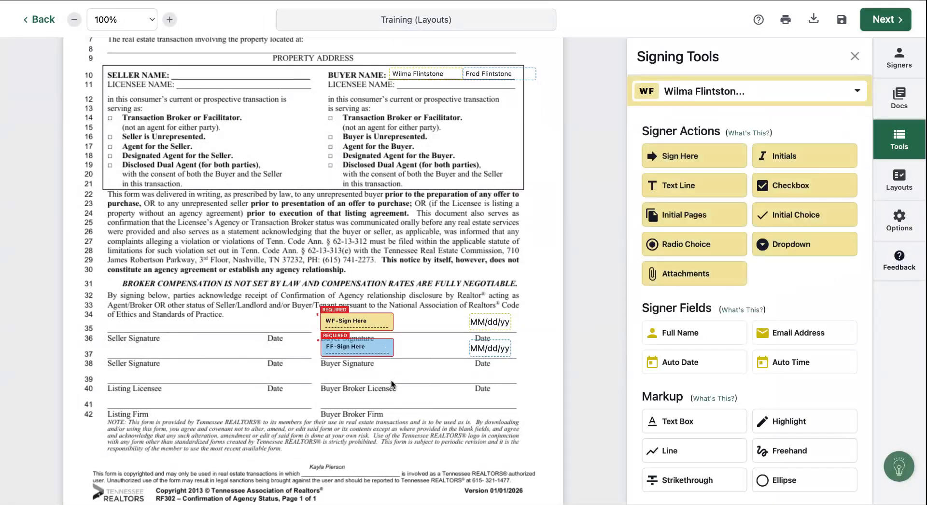
{"action": "left_click", "coordinate": [694, 99]}
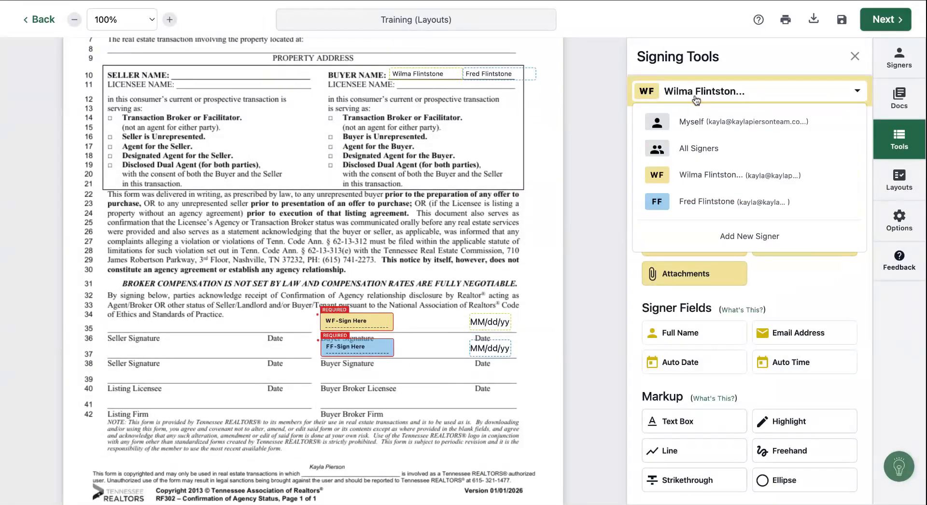
{"action": "left_click", "coordinate": [715, 125]}
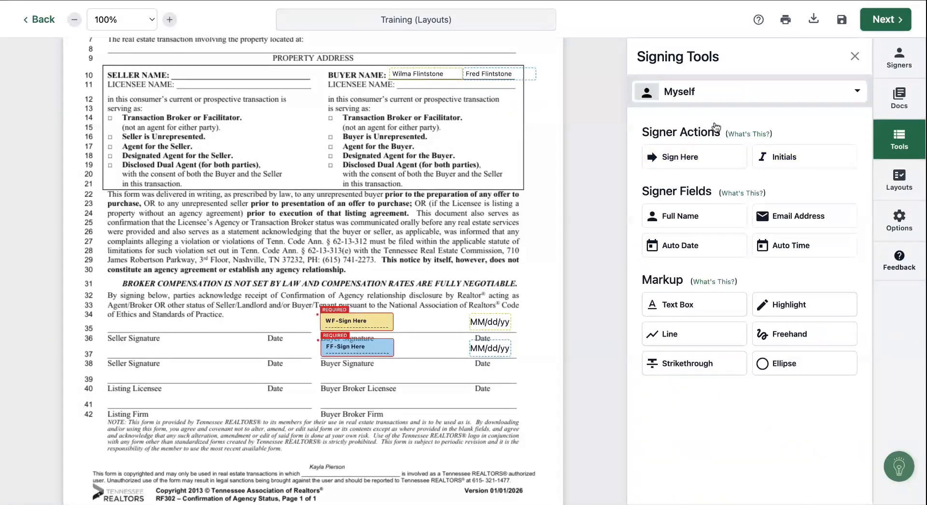
{"action": "left_click", "coordinate": [676, 156]}
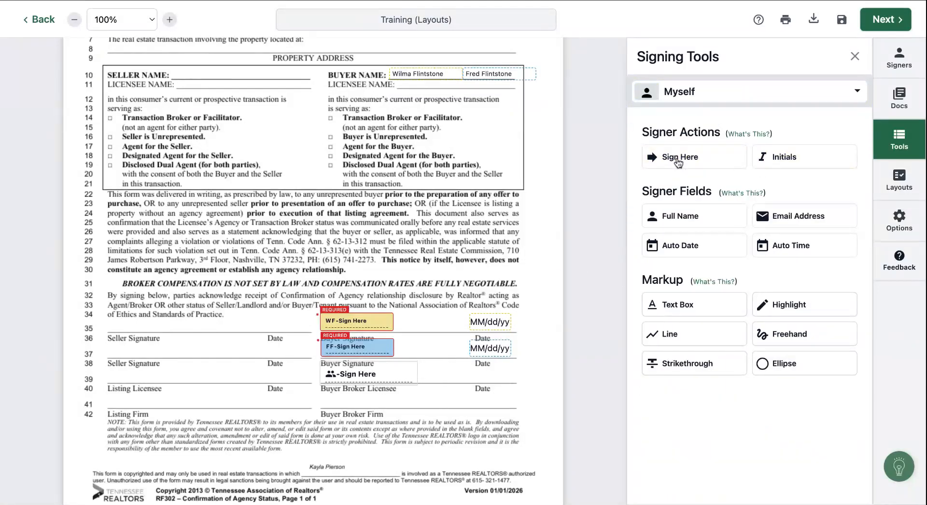
{"action": "left_click", "coordinate": [319, 362]}
Set the signature in the Rage Italic font, remembered for future signings, and move its date onto the Date line under the buyers' dates.
{"action": "left_click", "coordinate": [474, 322]}
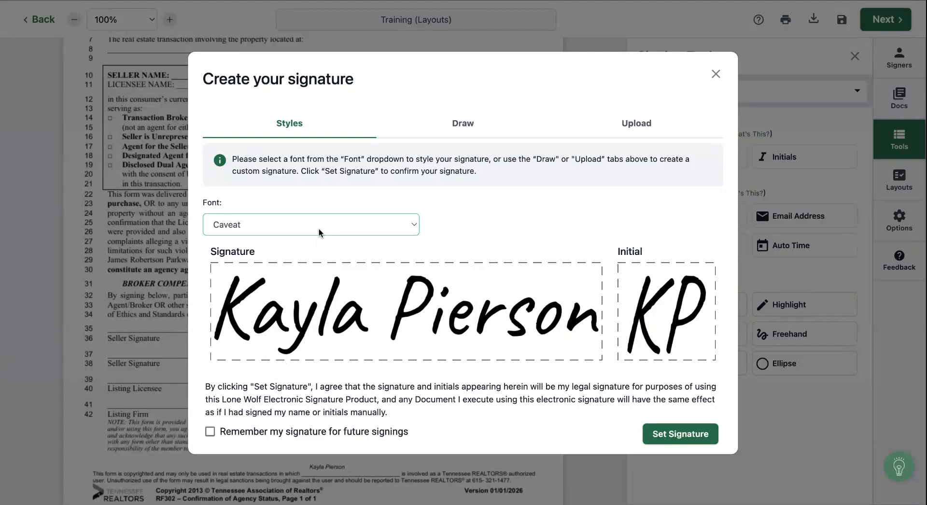
{"action": "left_click", "coordinate": [302, 269]}
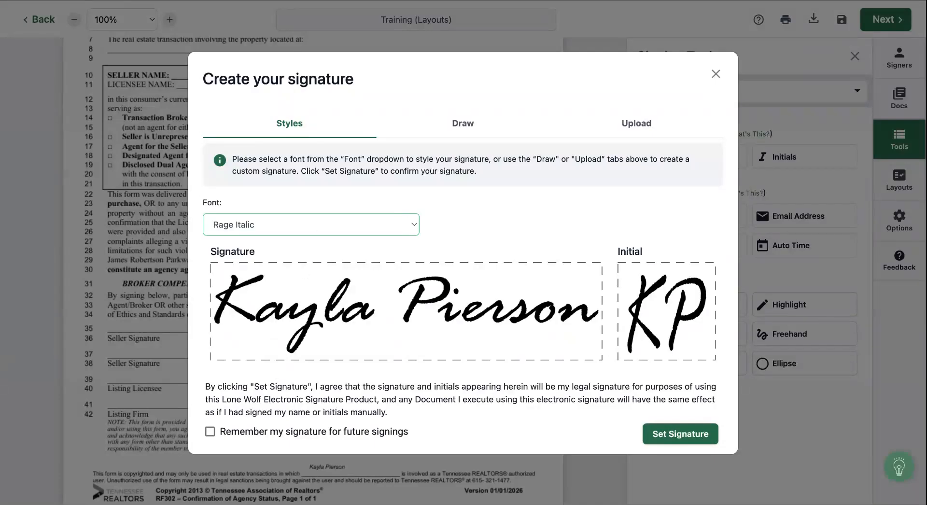
{"action": "left_click", "coordinate": [210, 431]}
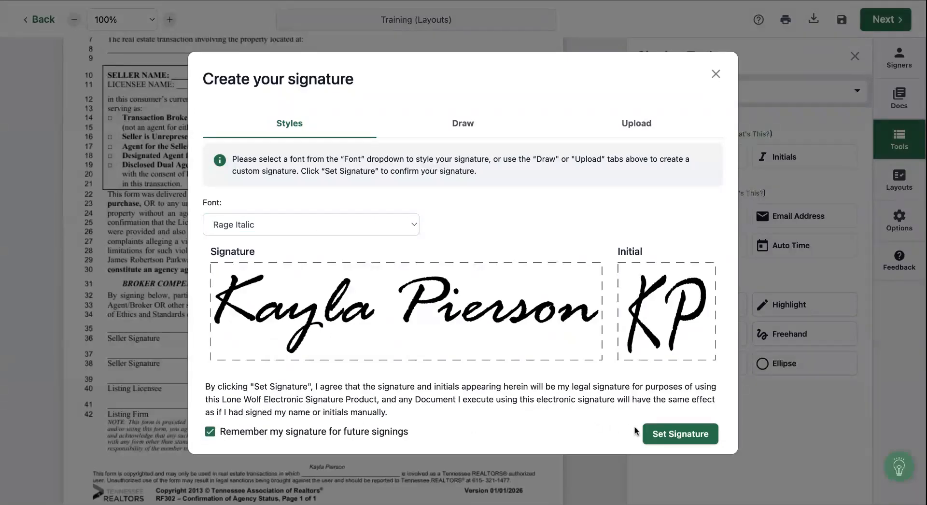
{"action": "left_click", "coordinate": [657, 435]}
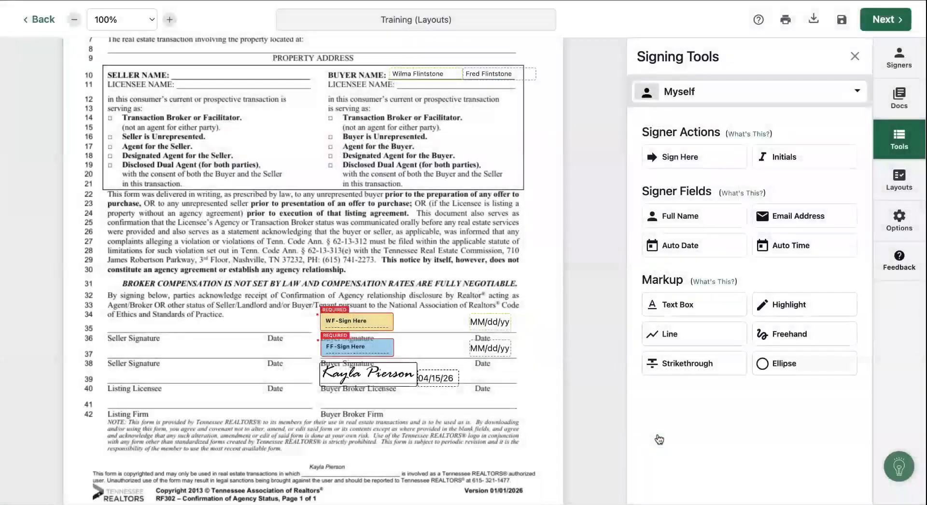
{"action": "left_click_drag", "start_coordinate": [436, 380], "coordinate": [488, 375]}
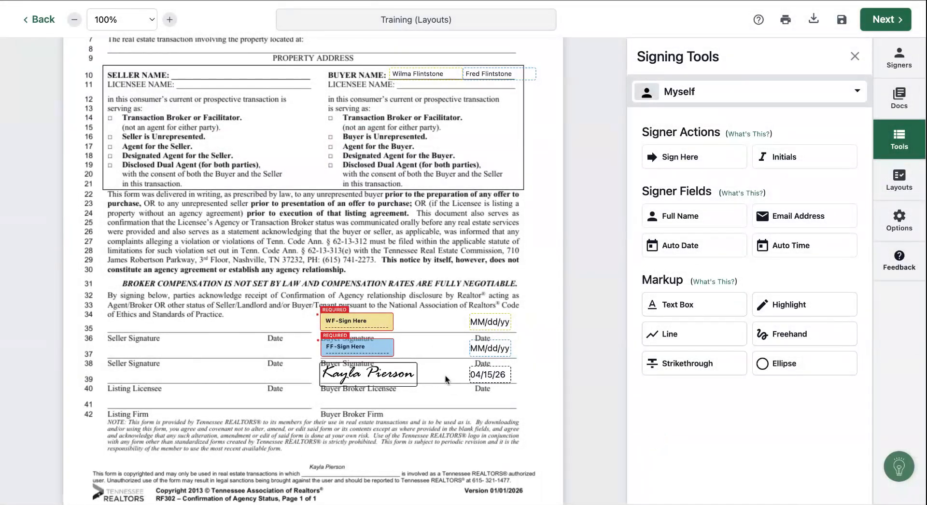
Add the text "Firm Name Goes Here" on the Buyer Broker Firm line and your Full Name field on the buyer-side Licensee Name line.
{"action": "left_click", "coordinate": [698, 309]}
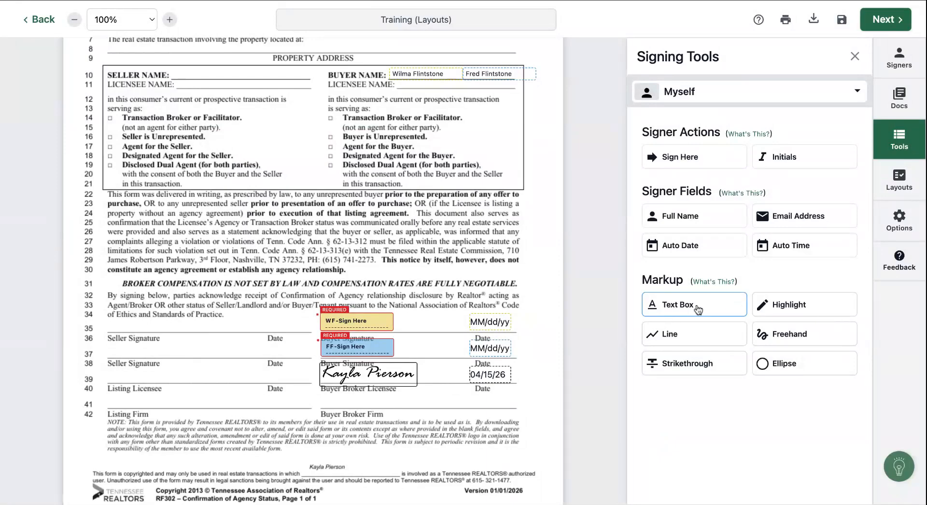
{"action": "left_click", "coordinate": [322, 401]}
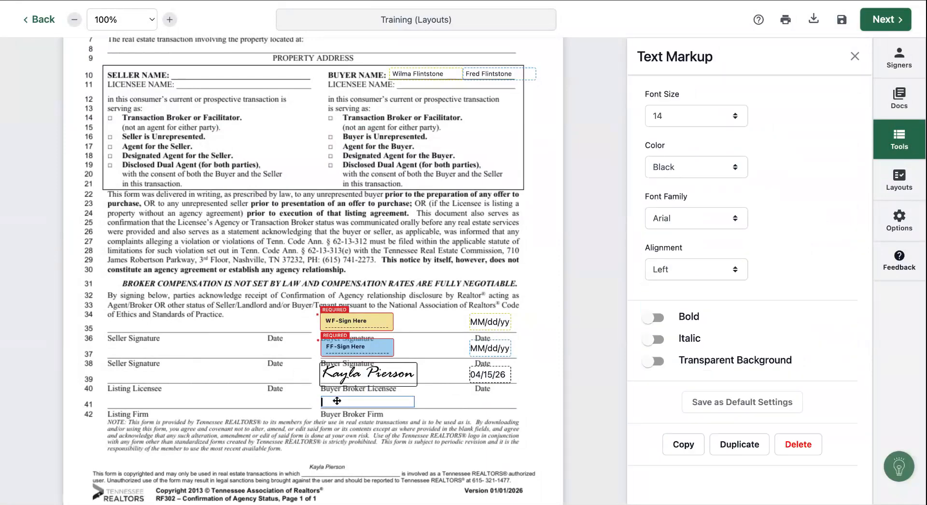
{"action": "type", "text": "Firm Name Goes Here"}
{"action": "left_click", "coordinate": [216, 423]}
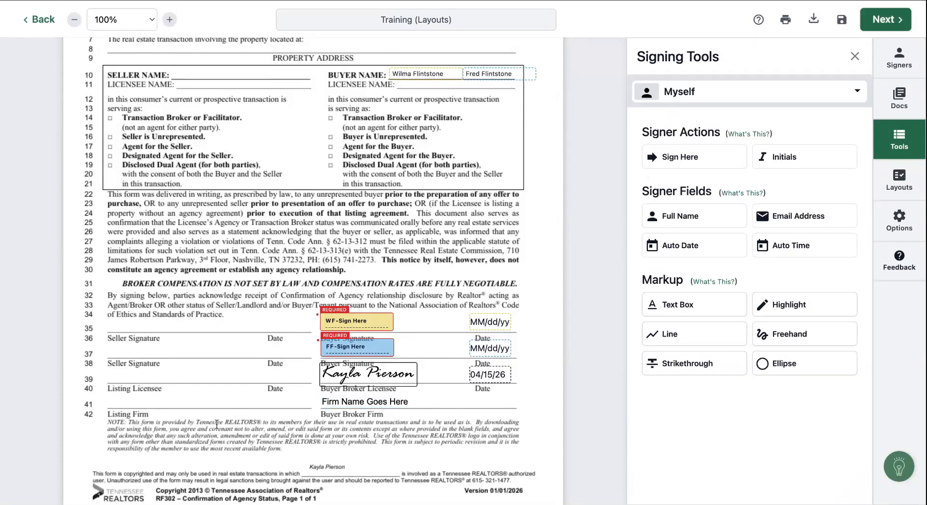
{"action": "scroll", "coordinate": [217, 423], "scroll_direction": "up", "scroll_amount": 1}
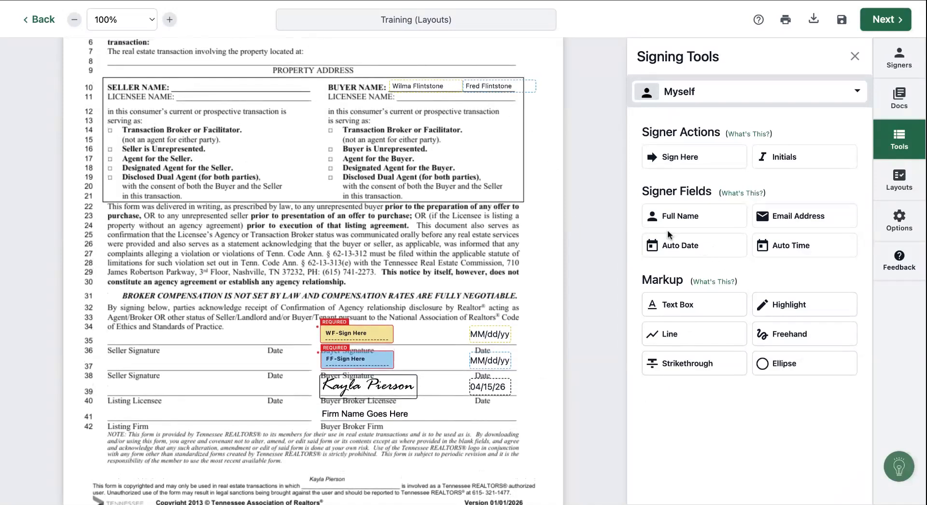
{"action": "left_click", "coordinate": [680, 218]}
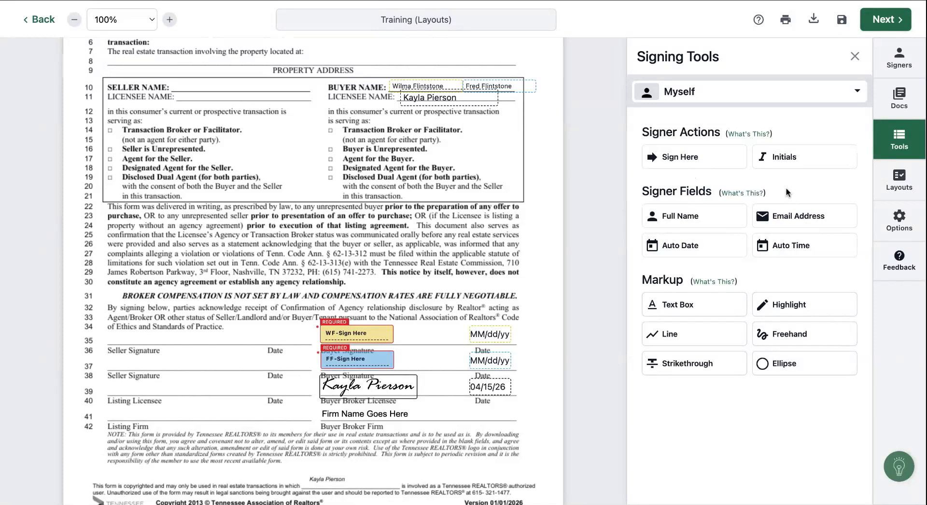
Mark Designated Agent for the Buyer with an X text box, using font size 16 and a transparent background.
{"action": "left_click", "coordinate": [682, 311]}
{"action": "left_click", "coordinate": [339, 168]}
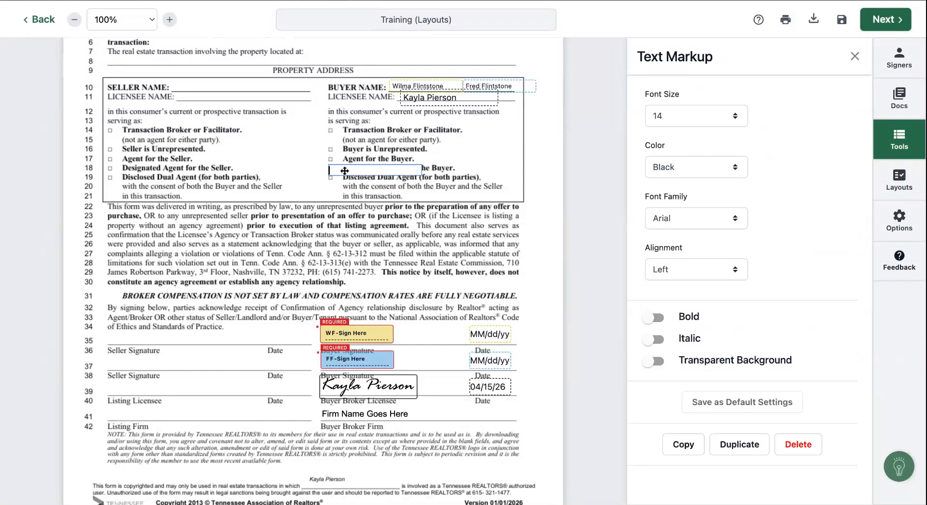
{"action": "type", "text": "X"}
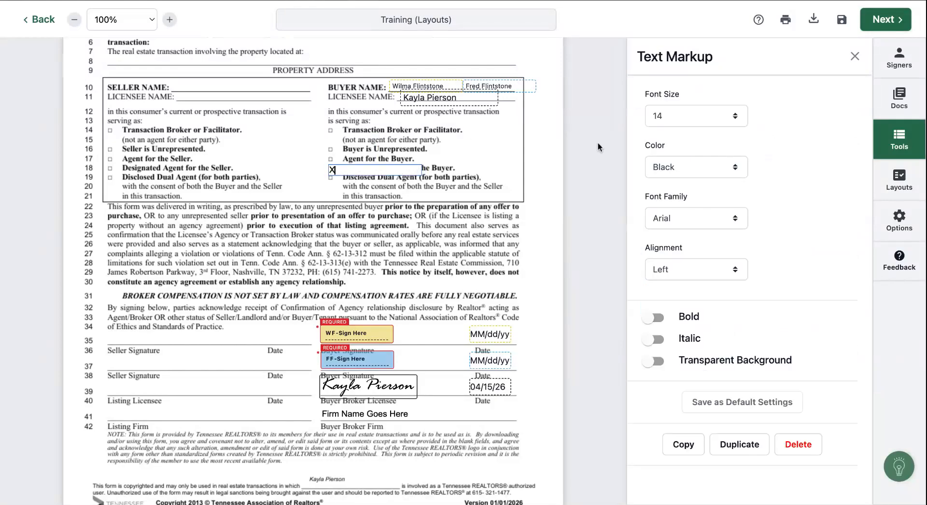
{"action": "left_click", "coordinate": [675, 116]}
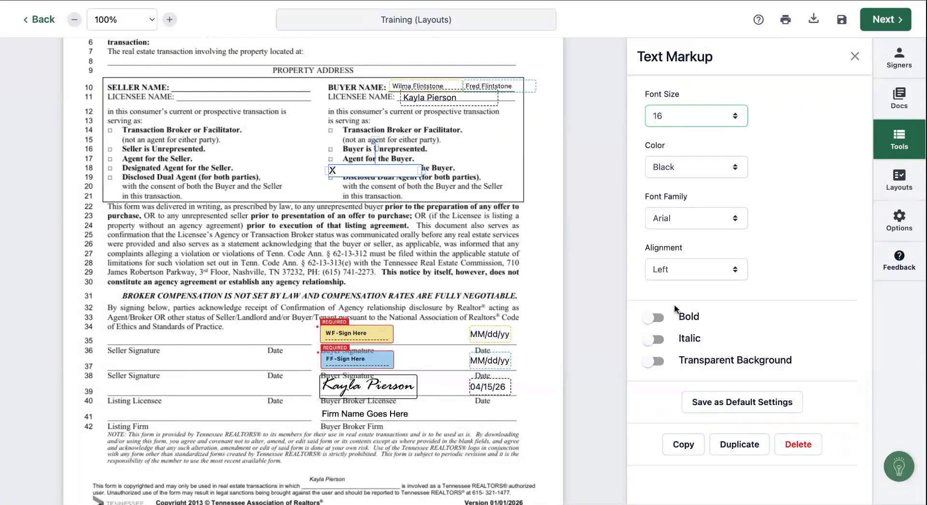
{"action": "left_click", "coordinate": [646, 364]}
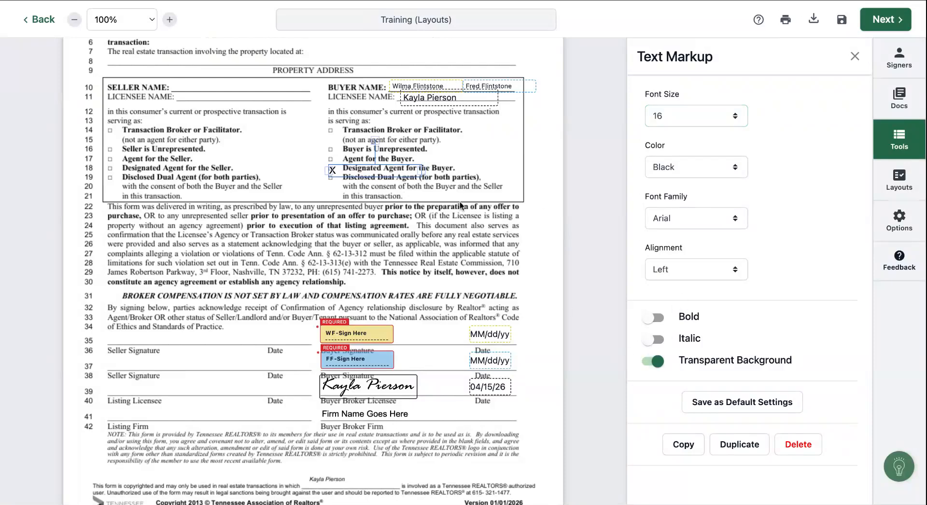
Narrow the X text box so it covers only the mark beside Designated Agent for the Buyer.
{"action": "left_click_drag", "start_coordinate": [421, 170], "coordinate": [334, 172]}
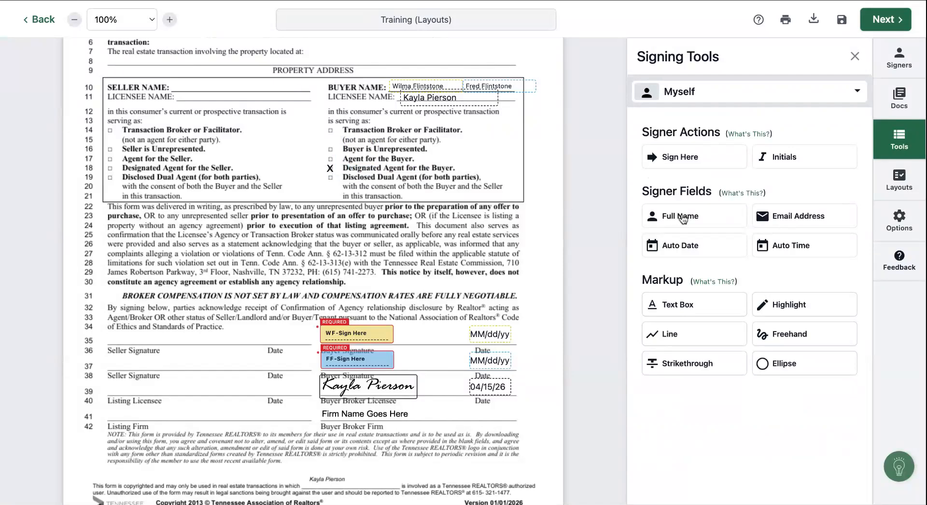
Start adding a document to the signing, using Forms as the source.
{"action": "left_click", "coordinate": [903, 100]}
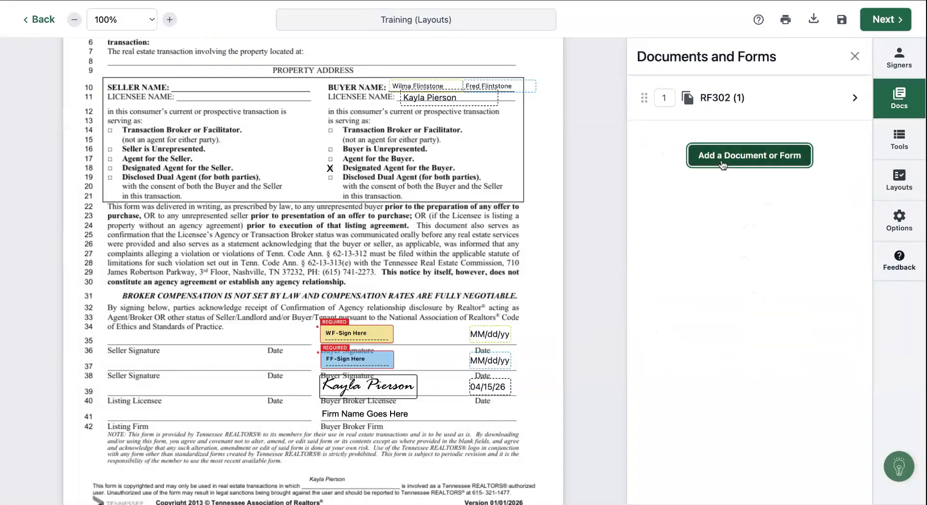
{"action": "left_click", "coordinate": [722, 164]}
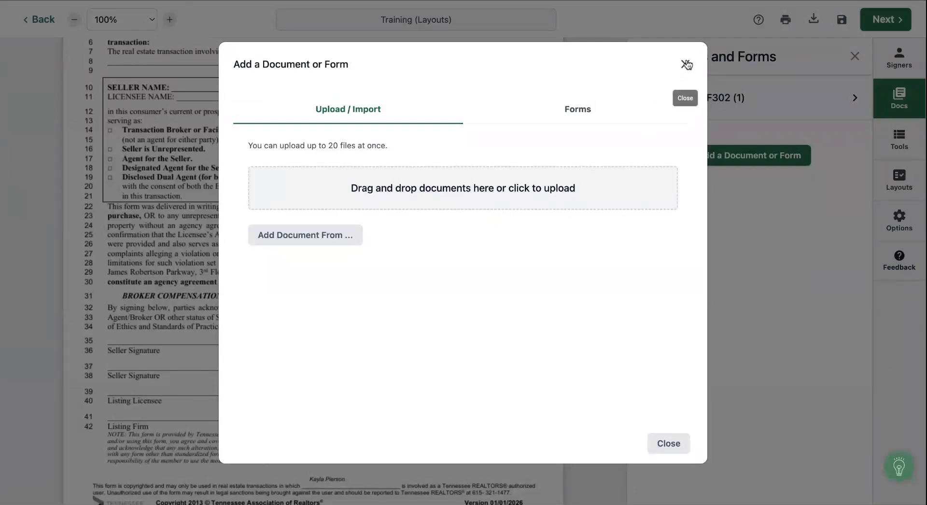
{"action": "left_click", "coordinate": [577, 111]}
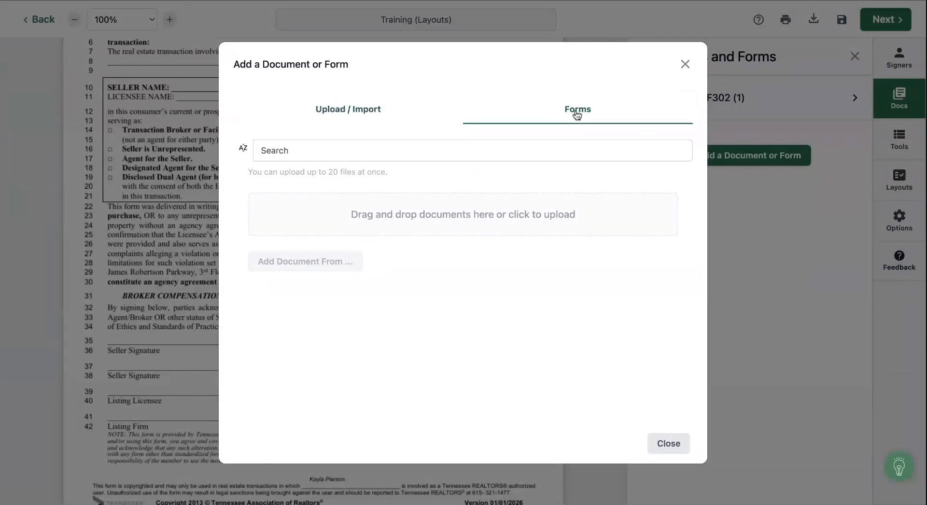
Try to search the forms for "304" without choosing a form library, and clear the search.
{"action": "left_click", "coordinate": [408, 183]}
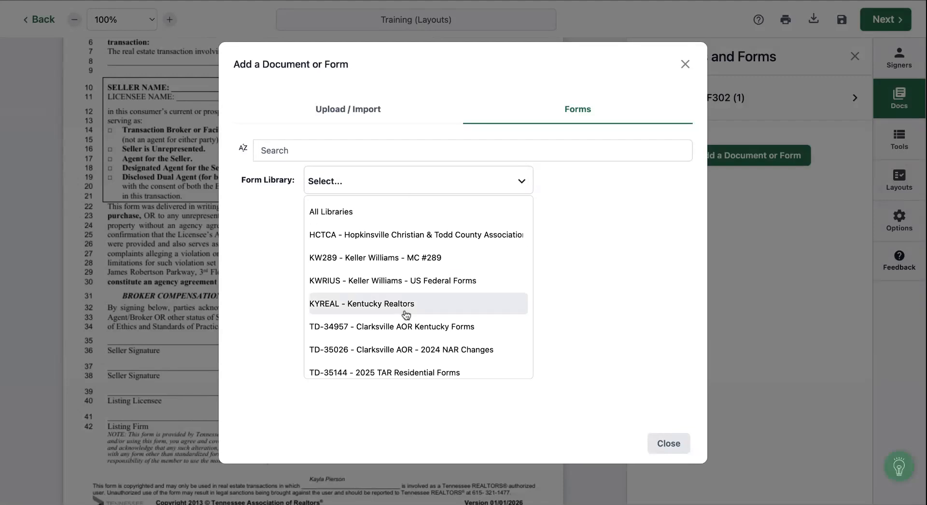
{"action": "scroll", "coordinate": [403, 338], "scroll_direction": "down", "scroll_amount": 3}
{"action": "scroll", "coordinate": [403, 348], "scroll_direction": "down", "scroll_amount": 2}
{"action": "scroll", "coordinate": [406, 347], "scroll_direction": "up", "scroll_amount": 5}
{"action": "left_click", "coordinate": [376, 146]}
{"action": "type", "text": "304"}
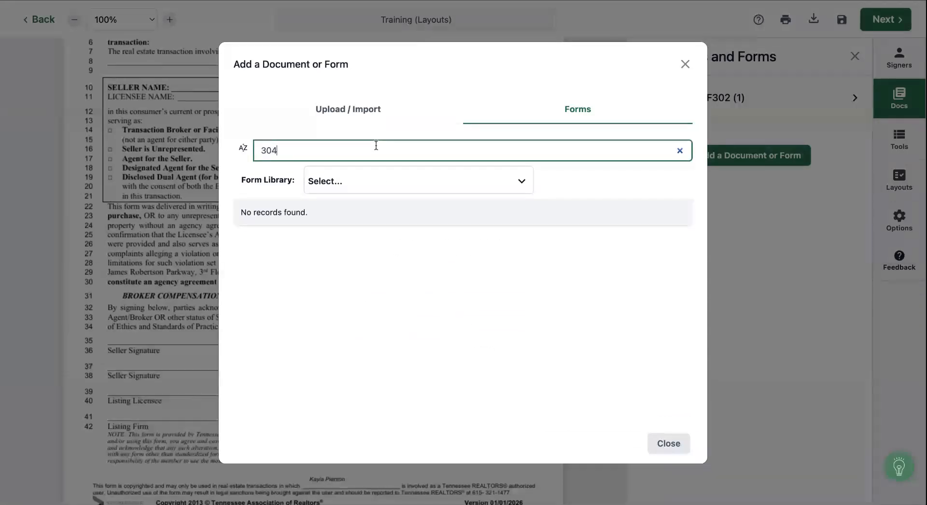
{"action": "key", "text": "BackSpace"}
{"action": "key", "text": "BackSpace"}
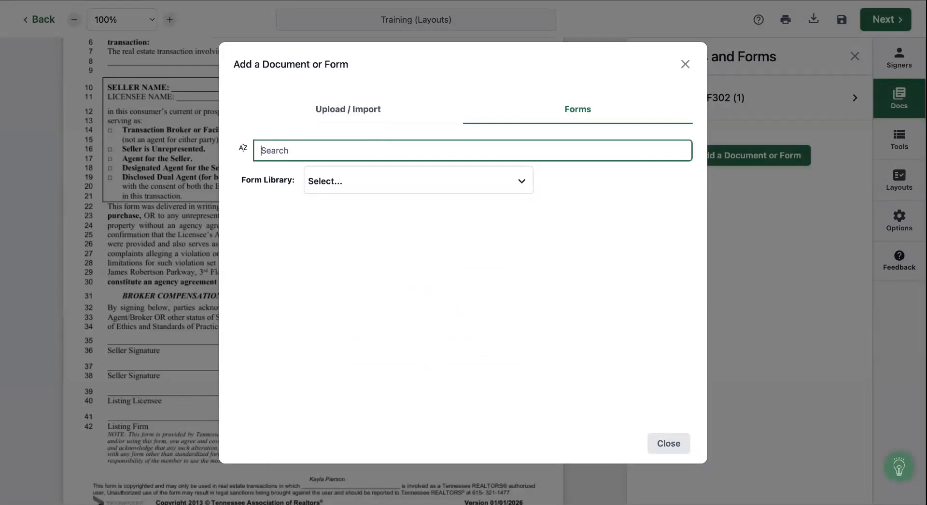
Search the TD-35295 - 2026 TAR Residential Forms library for "disclaim" and add RF 304 Disclaimer Notice to the signing.
{"action": "left_click", "coordinate": [399, 180]}
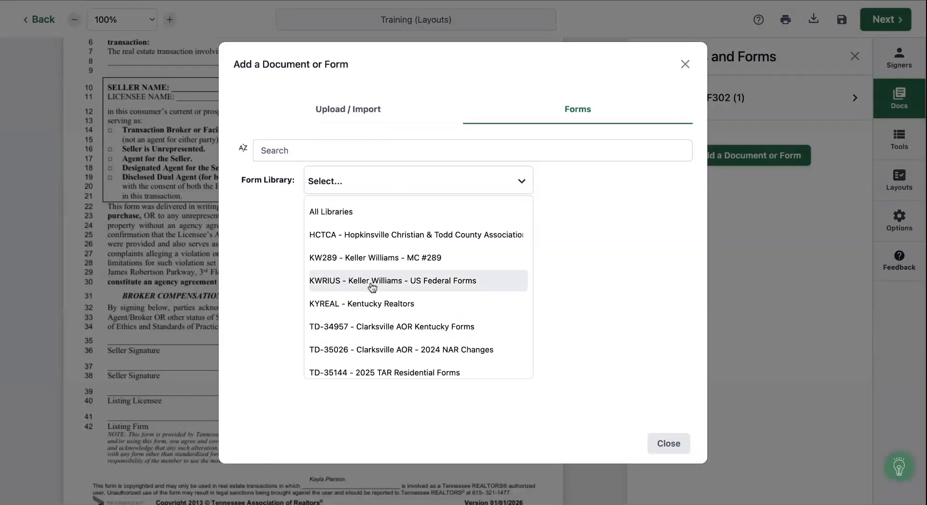
{"action": "scroll", "coordinate": [372, 287], "scroll_direction": "down", "scroll_amount": 3}
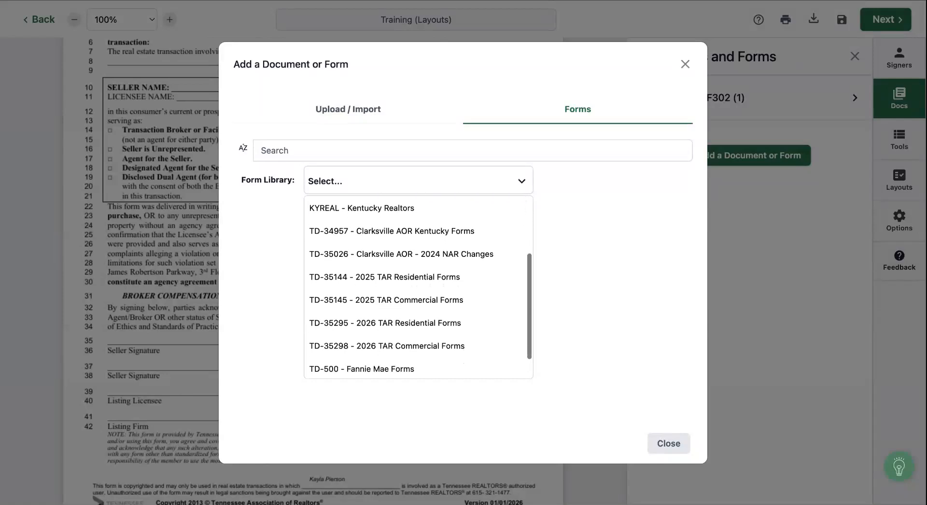
{"action": "left_click", "coordinate": [368, 324]}
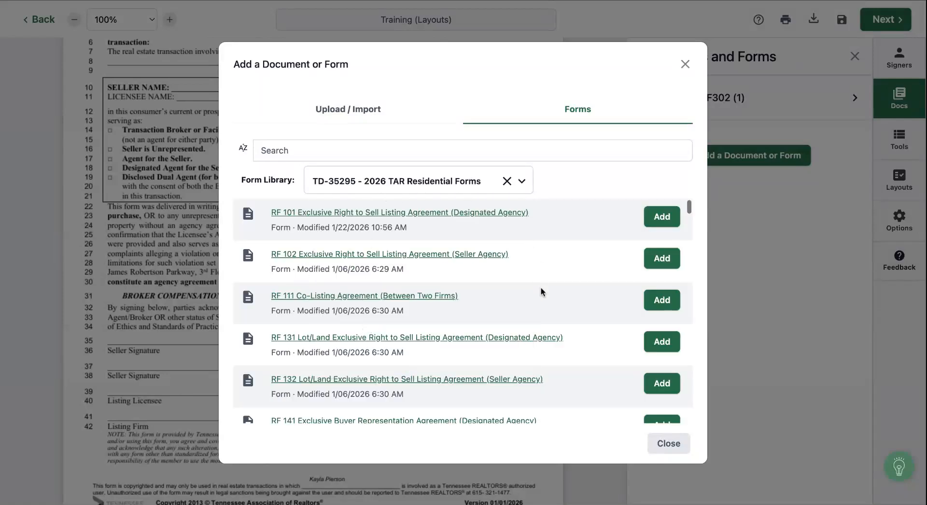
{"action": "left_click", "coordinate": [532, 151]}
{"action": "type", "text": "disc"}
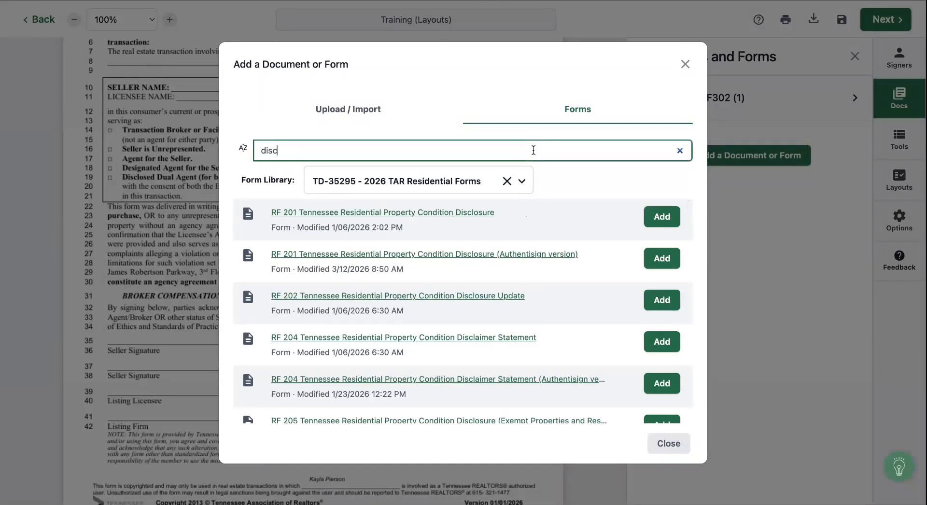
{"action": "type", "text": "laim"}
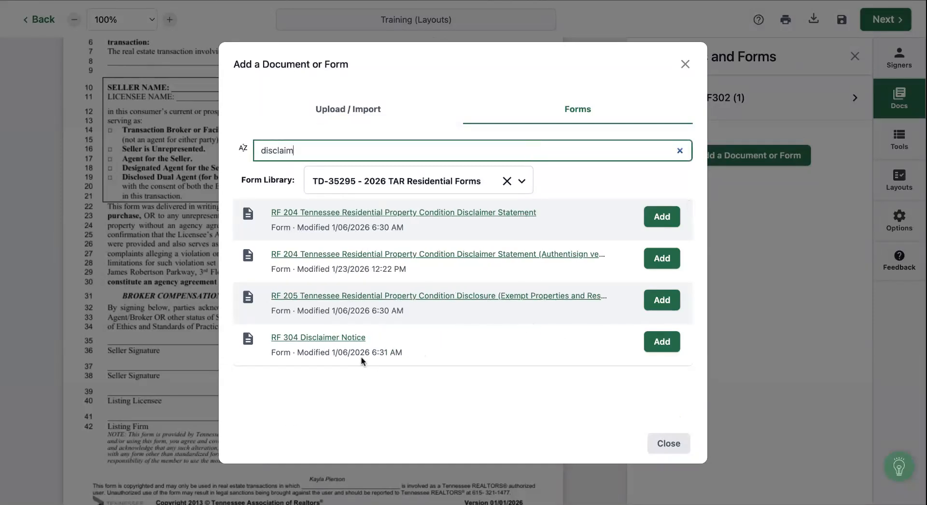
{"action": "left_click", "coordinate": [661, 343]}
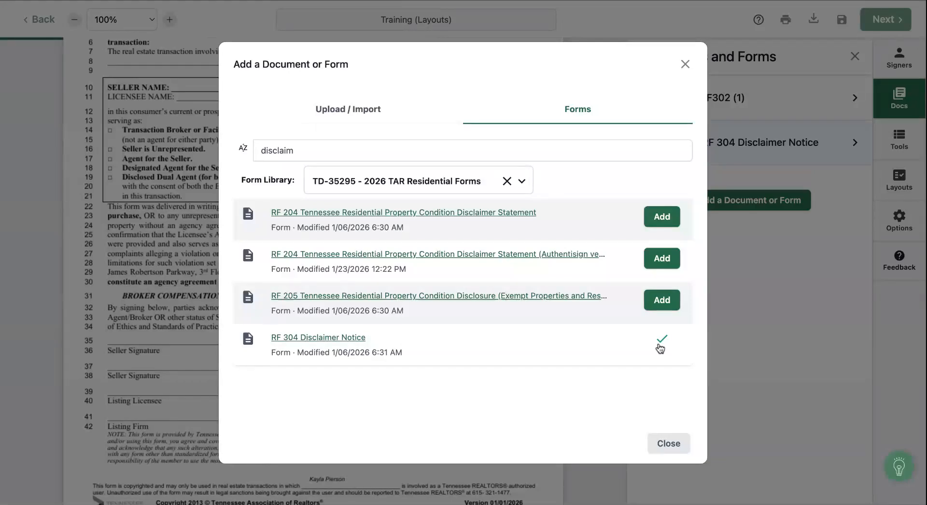
Search the same library for "wire", add RF 308 Wire Fraud Warning, and finish adding documents.
{"action": "double_click", "coordinate": [336, 151]}
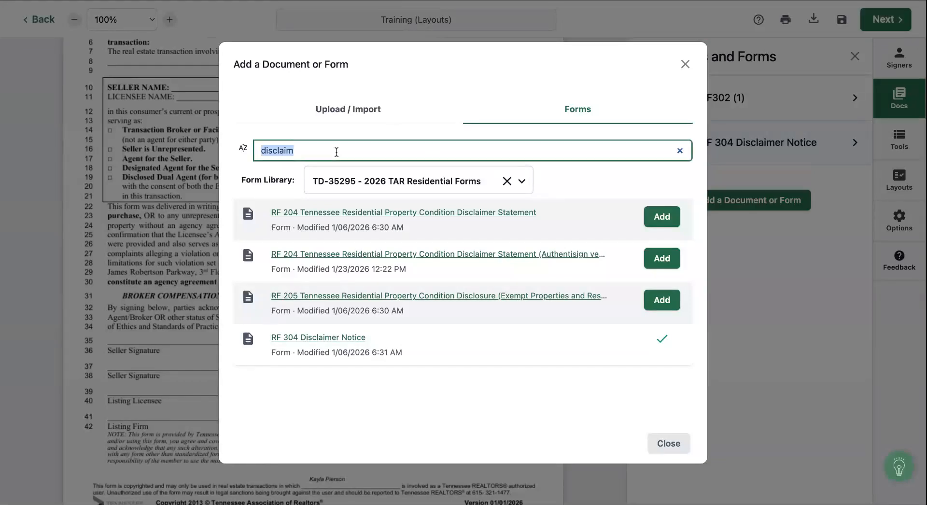
{"action": "type", "text": "wire"}
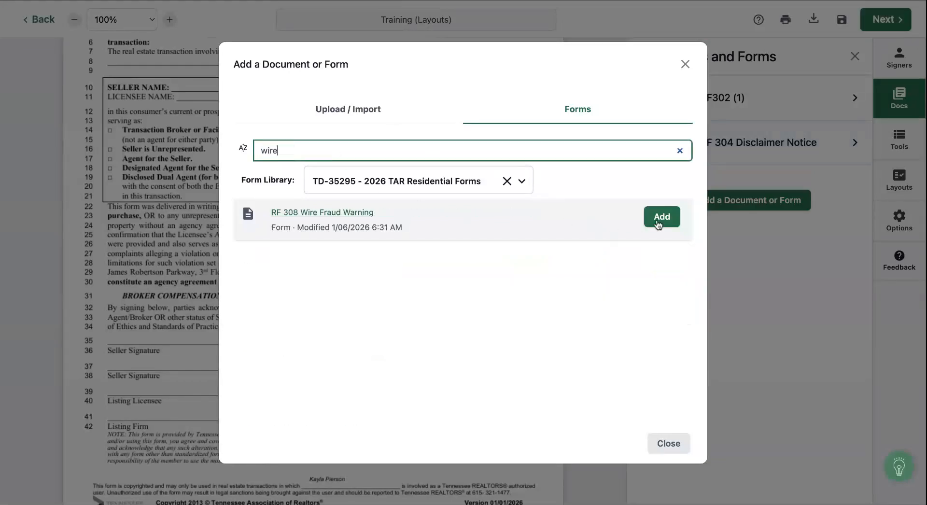
{"action": "left_click", "coordinate": [661, 217]}
{"action": "left_click", "coordinate": [675, 440]}
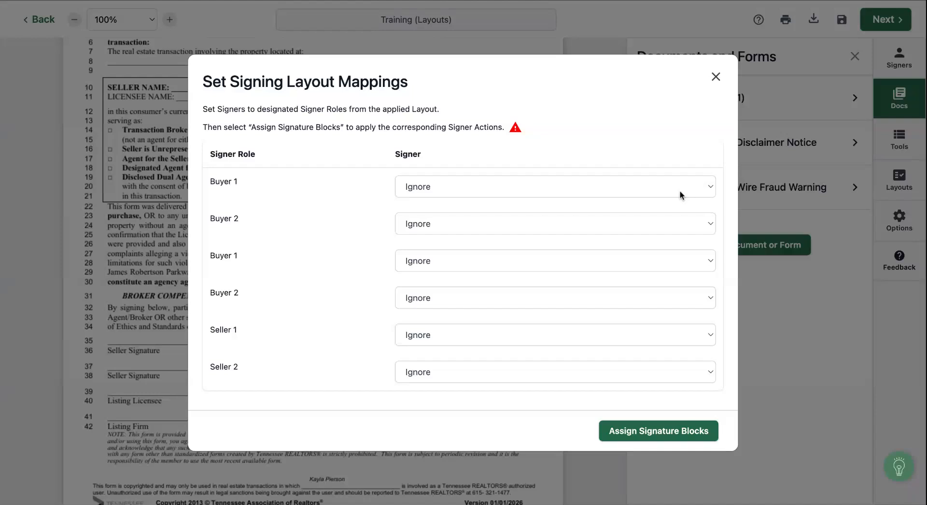
Assign signature blocks with the second Buyer 1 and Buyer 2 roles mapped to the two buyers and every other role on Ignore.
{"action": "left_click", "coordinate": [485, 193]}
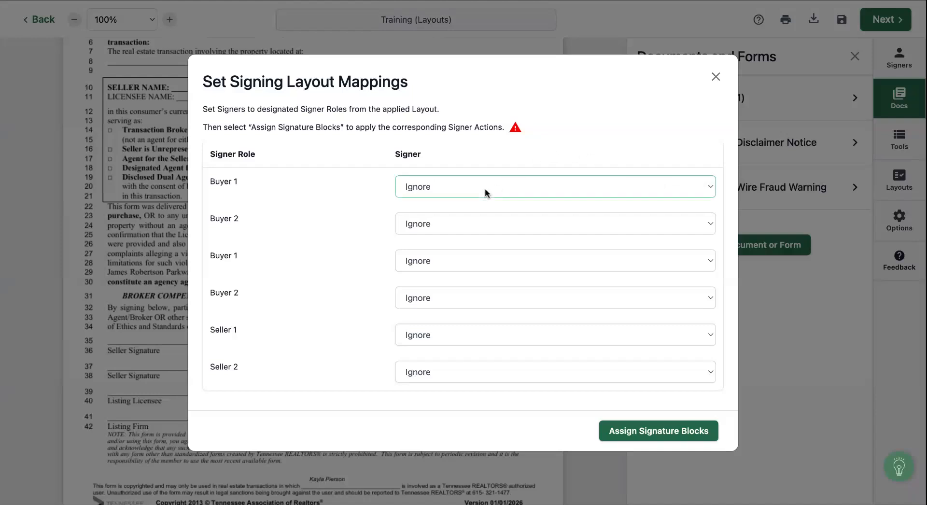
{"action": "left_click", "coordinate": [482, 200]}
{"action": "left_click", "coordinate": [473, 221]}
{"action": "left_click", "coordinate": [465, 257]}
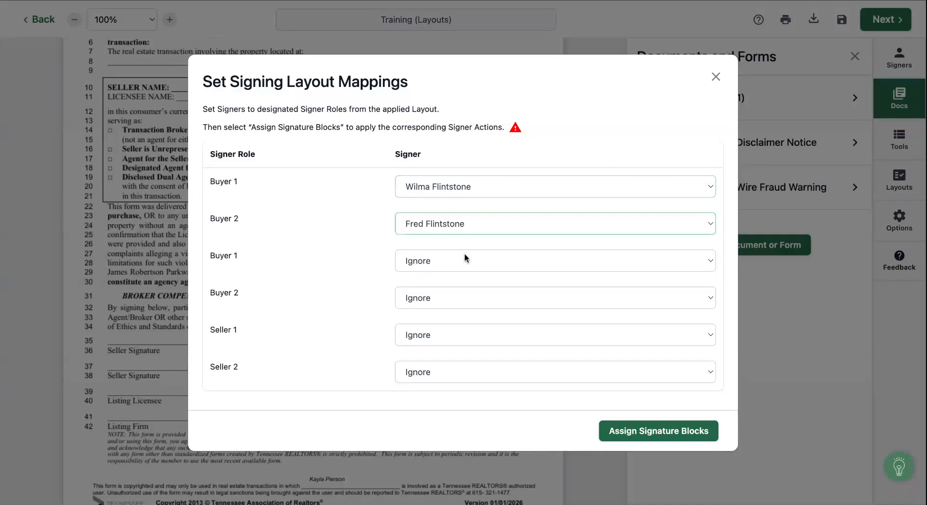
{"action": "left_click", "coordinate": [440, 264]}
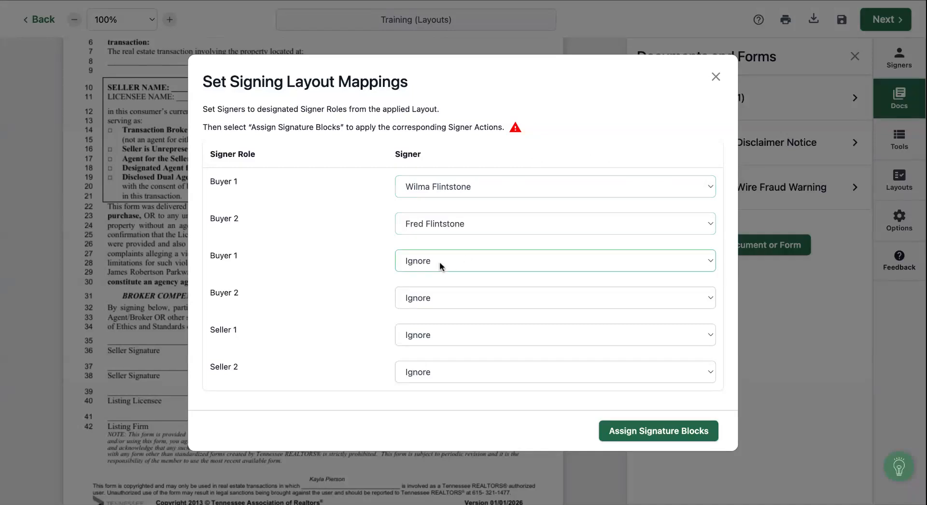
{"action": "left_click", "coordinate": [437, 274]}
{"action": "left_click", "coordinate": [431, 292]}
{"action": "left_click", "coordinate": [421, 342]}
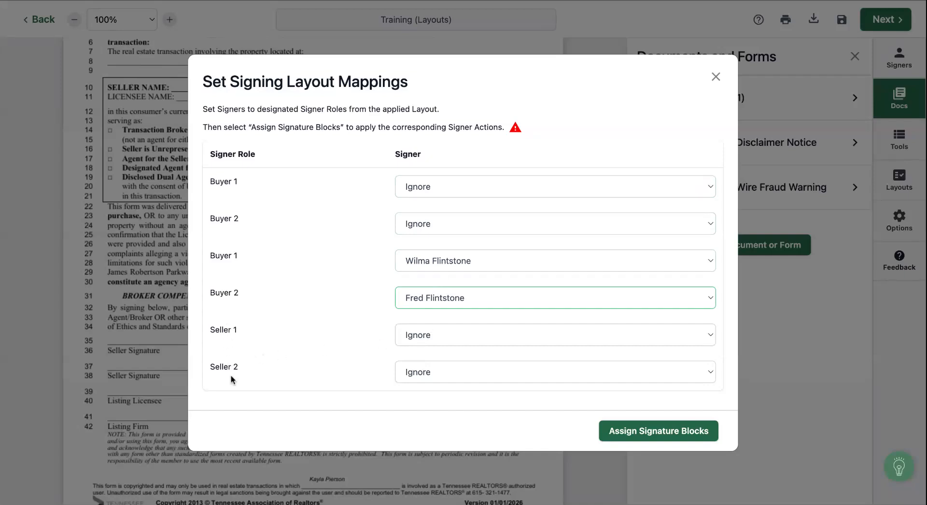
{"action": "left_click", "coordinate": [607, 436]}
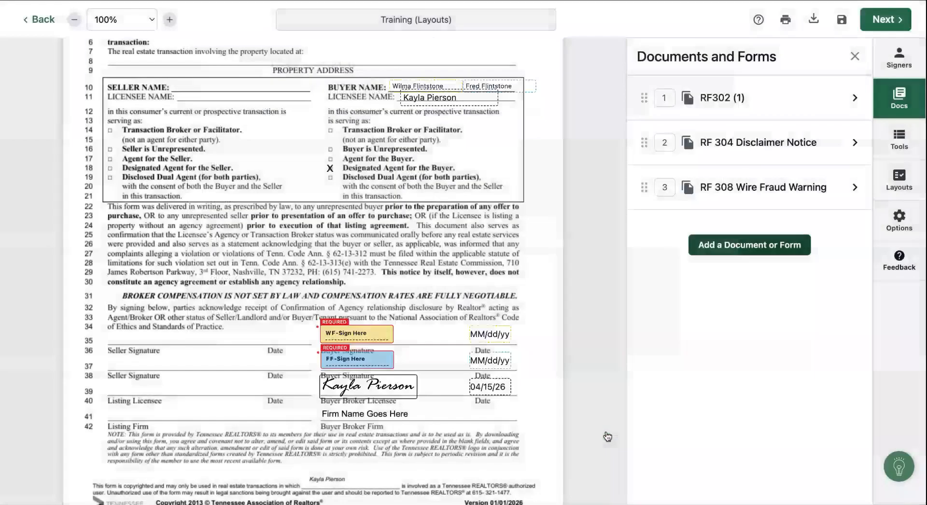
{"action": "scroll", "coordinate": [544, 373], "scroll_direction": "down", "scroll_amount": 10}
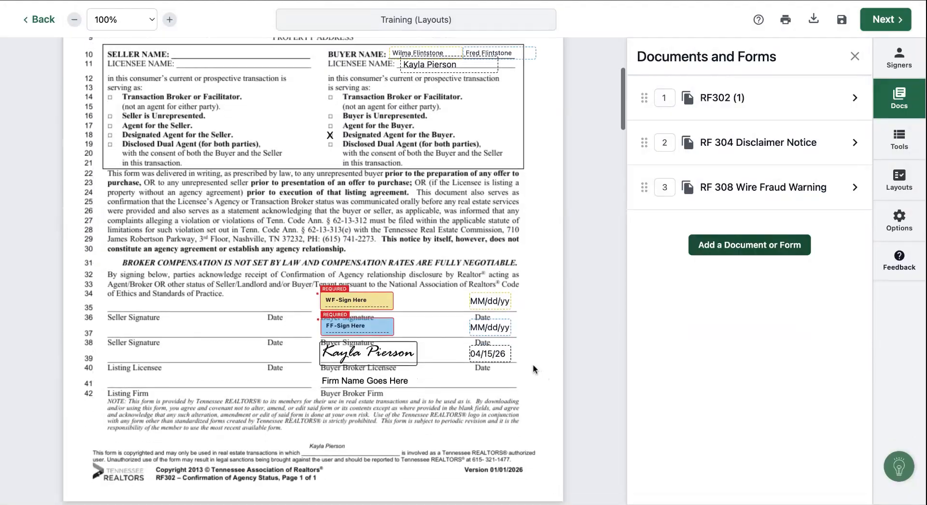
{"action": "scroll", "coordinate": [534, 369], "scroll_direction": "down", "scroll_amount": 15}
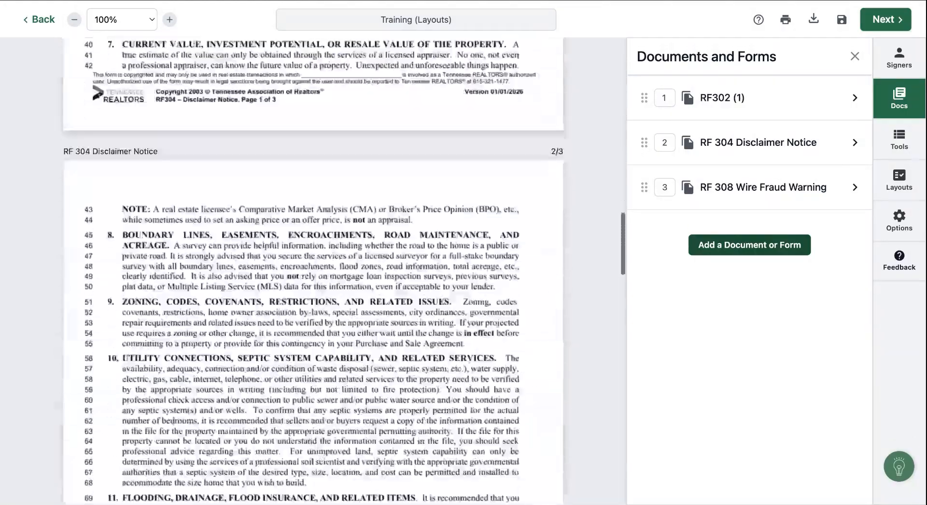
{"action": "scroll", "coordinate": [314, 270], "scroll_direction": "down", "scroll_amount": 5}
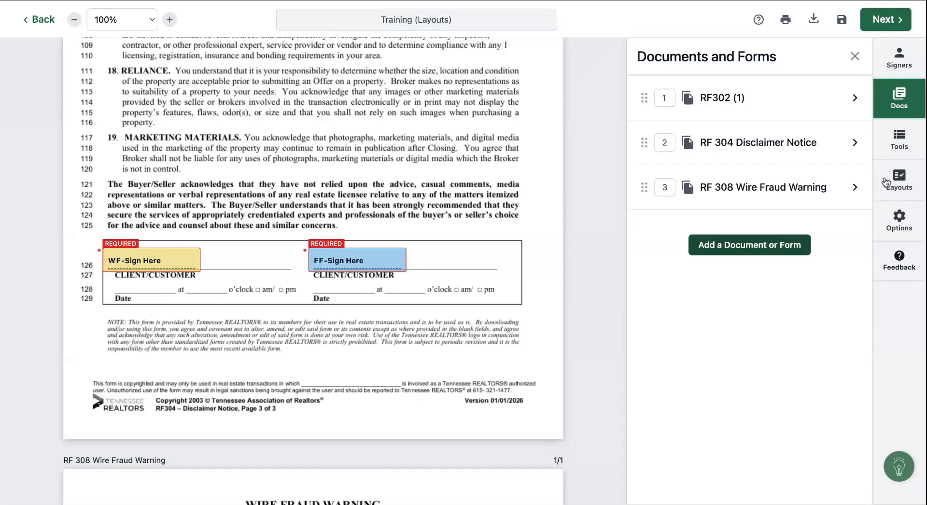
Start applying layouts to the documents and match RF 304 Disclaimer Notice to the Disclaimer Notice (Buyer) layout.
{"action": "left_click", "coordinate": [906, 192]}
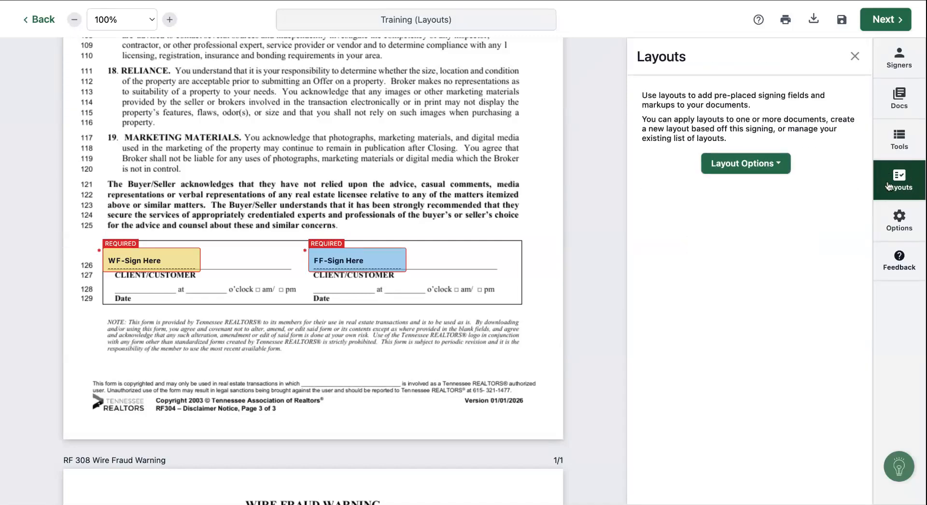
{"action": "left_click", "coordinate": [740, 166]}
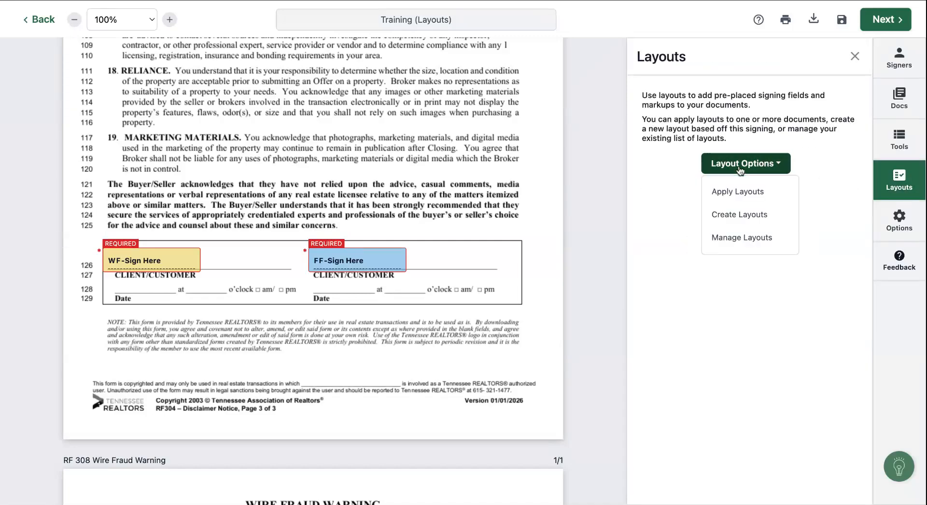
{"action": "left_click", "coordinate": [729, 193]}
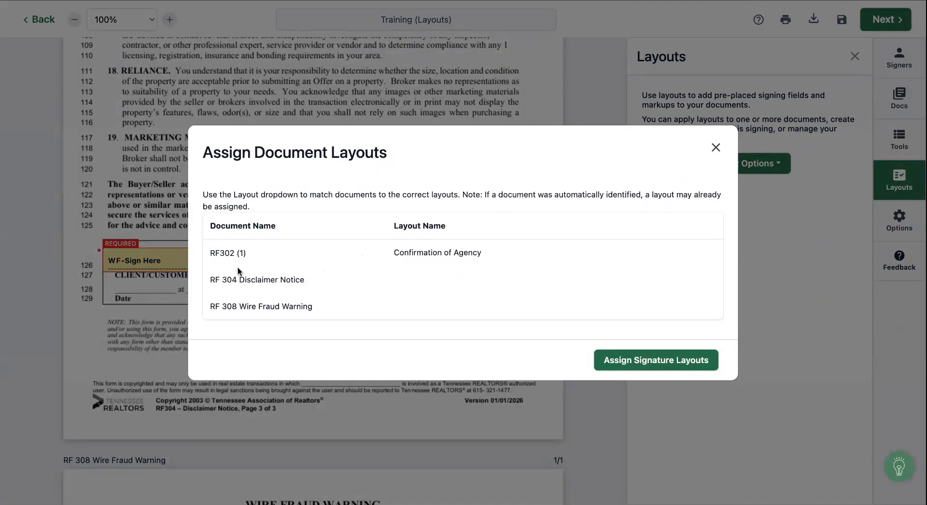
{"action": "left_click_drag", "start_coordinate": [206, 281], "coordinate": [307, 281]}
{"action": "left_click", "coordinate": [309, 282]}
{"action": "left_click_drag", "start_coordinate": [209, 310], "coordinate": [317, 309]}
{"action": "left_click", "coordinate": [319, 309]}
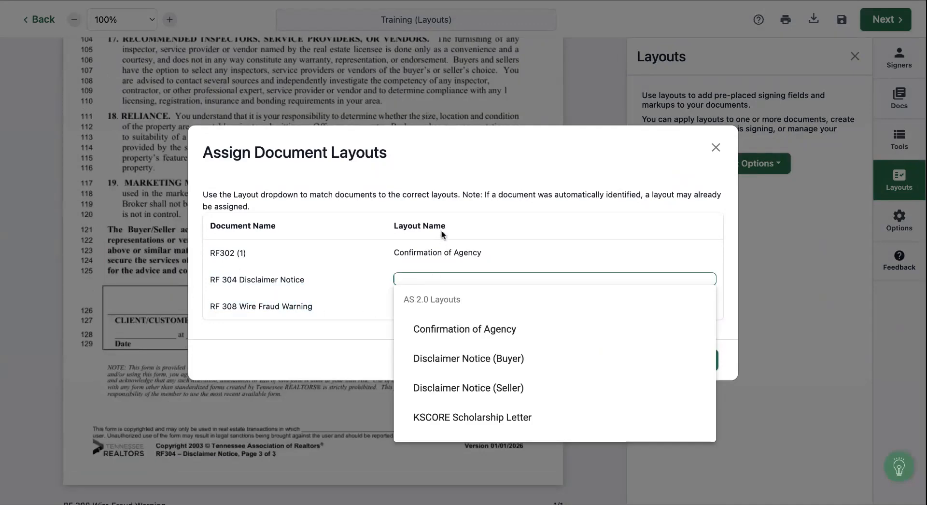
{"action": "left_click", "coordinate": [441, 232]}
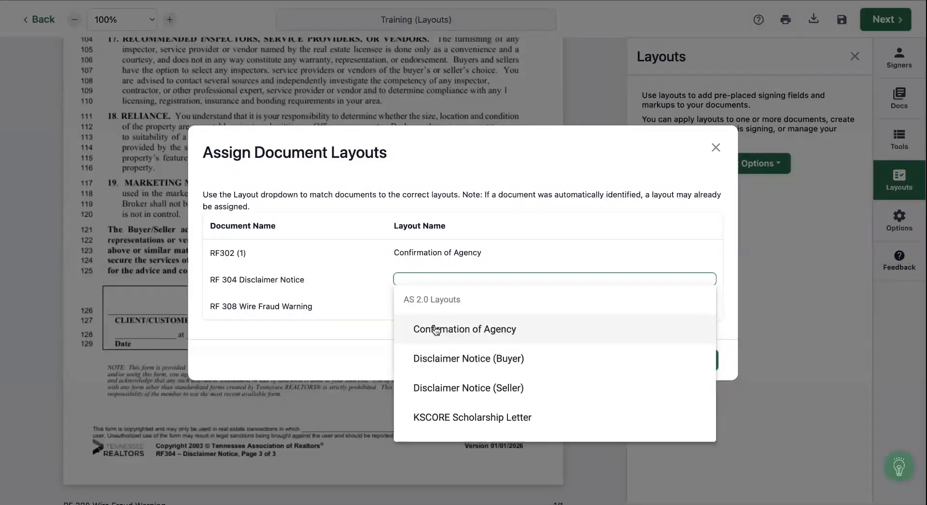
{"action": "left_click", "coordinate": [439, 357]}
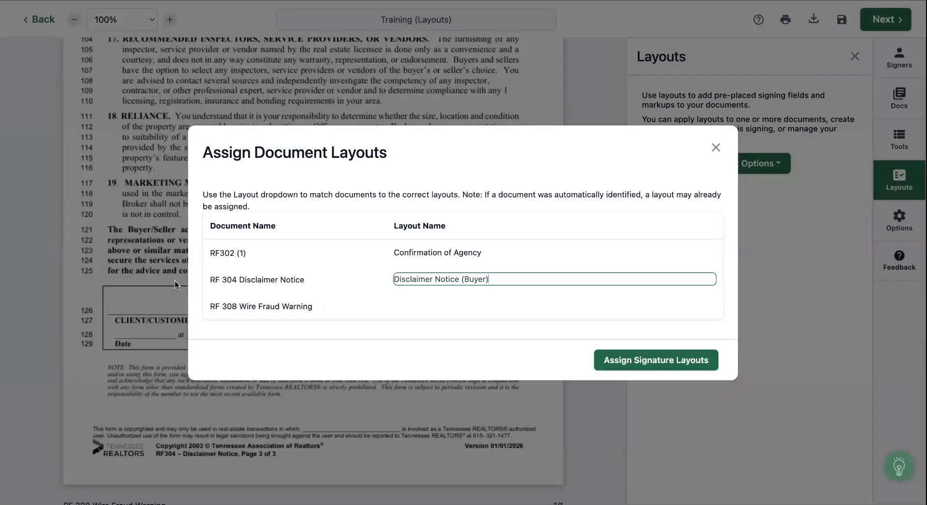
{"action": "triple_click", "coordinate": [208, 281]}
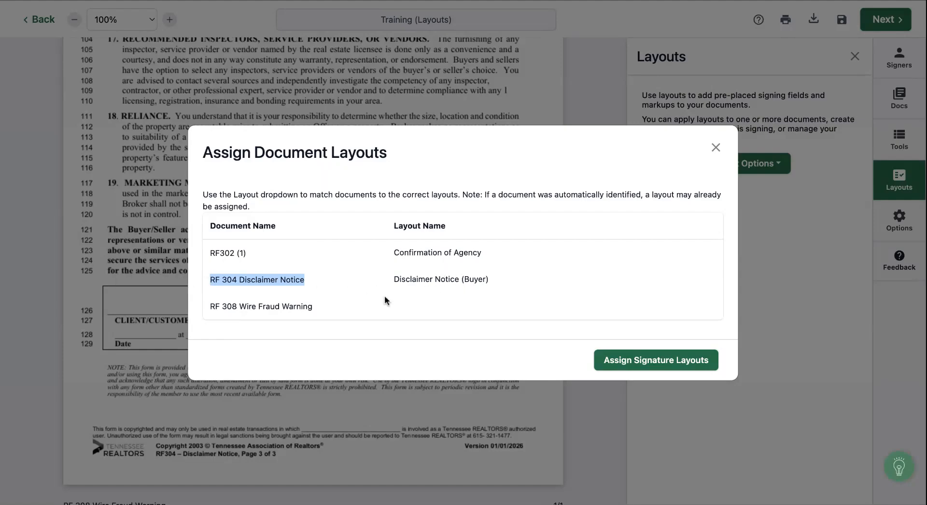
Match RF 308 Wire Fraud Warning to the Wire Fraud (Buyer) layout and assign the signature layouts.
{"action": "left_click", "coordinate": [447, 306]}
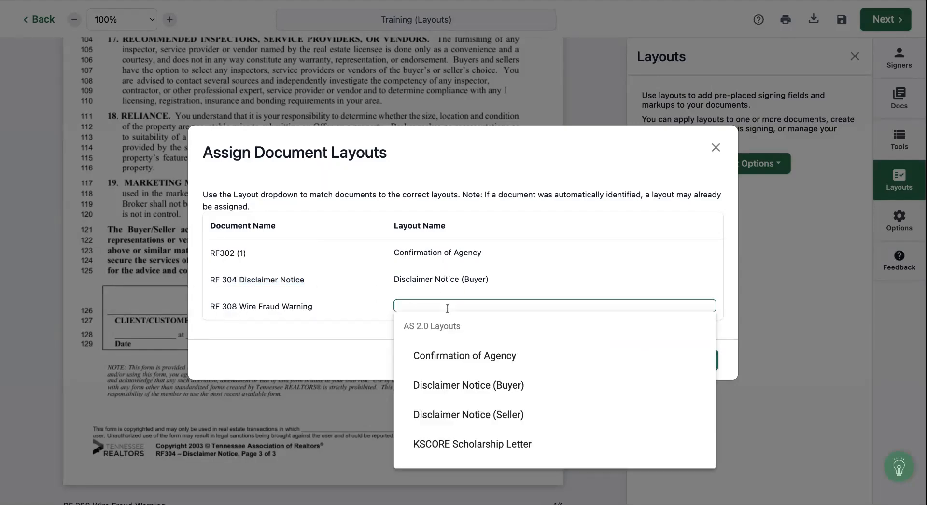
{"action": "scroll", "coordinate": [459, 385], "scroll_direction": "down", "scroll_amount": 5}
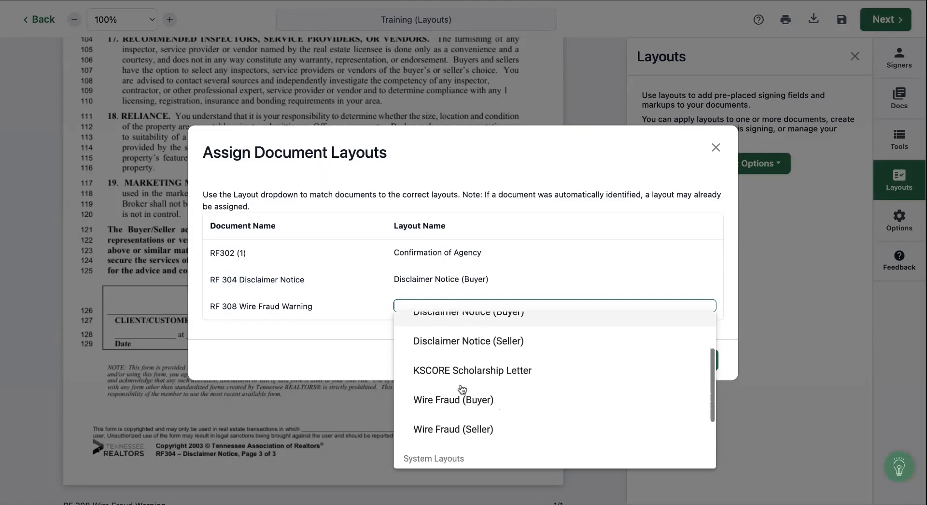
{"action": "left_click", "coordinate": [422, 371]}
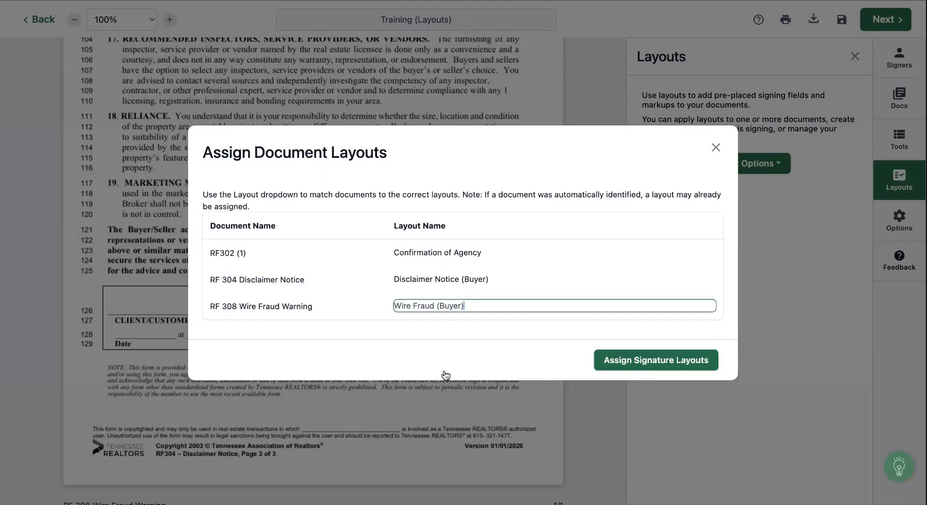
{"action": "left_click", "coordinate": [625, 361]}
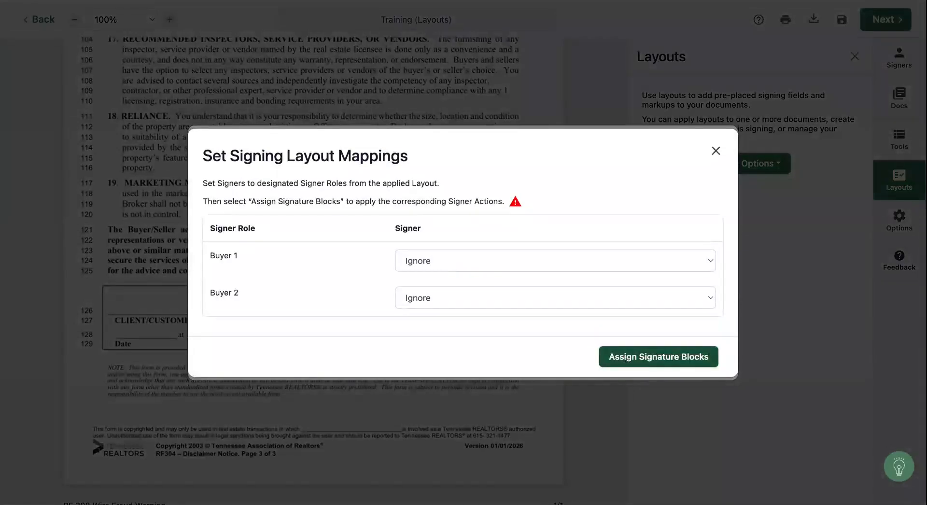
Map the Buyer 1 and Buyer 2 signer roles to the two buyers and assign the signature blocks.
{"action": "left_click", "coordinate": [558, 286]}
{"action": "left_click", "coordinate": [560, 291]}
{"action": "left_click", "coordinate": [637, 355]}
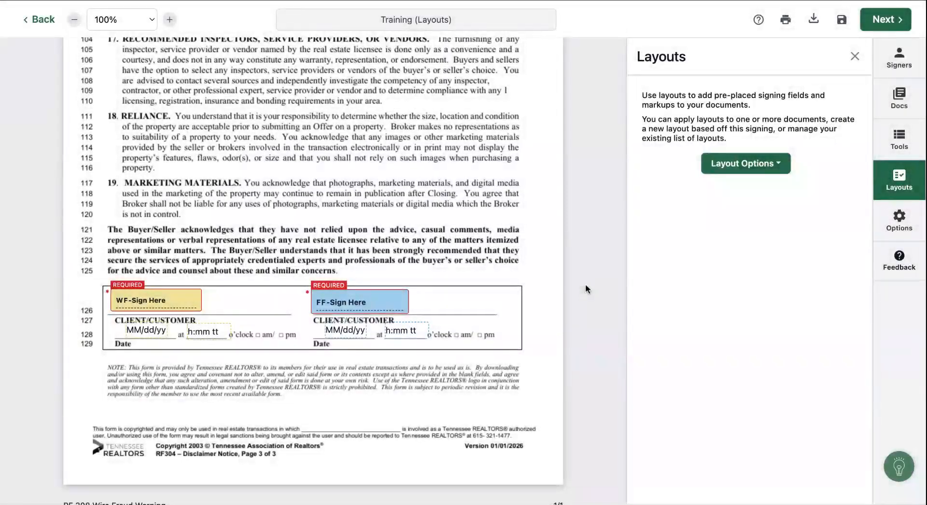
Start applying layouts to the documents again and keep RF302 (1) matched to the Confirmation of Agency layout.
{"action": "scroll", "coordinate": [313, 270], "scroll_direction": "down", "scroll_amount": 12}
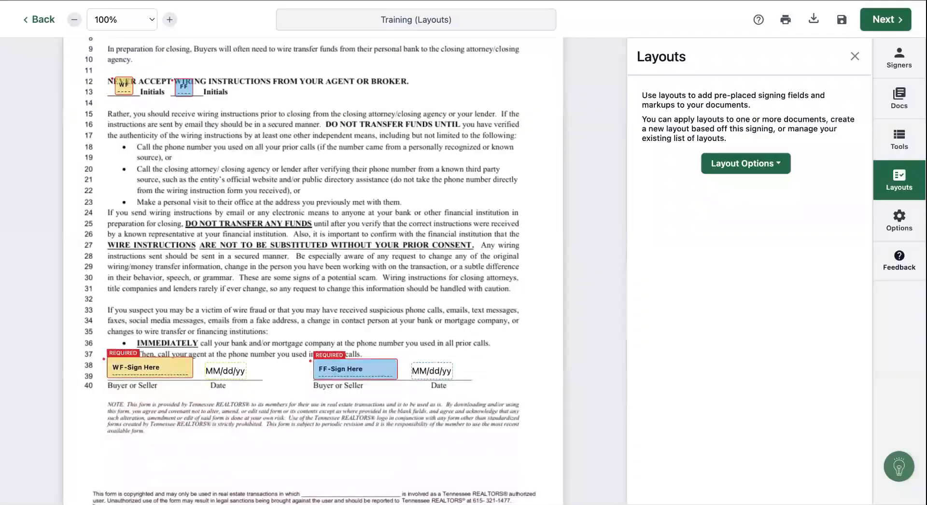
{"action": "scroll", "coordinate": [313, 270], "scroll_direction": "up", "scroll_amount": 10}
{"action": "scroll", "coordinate": [312, 270], "scroll_direction": "up", "scroll_amount": 15}
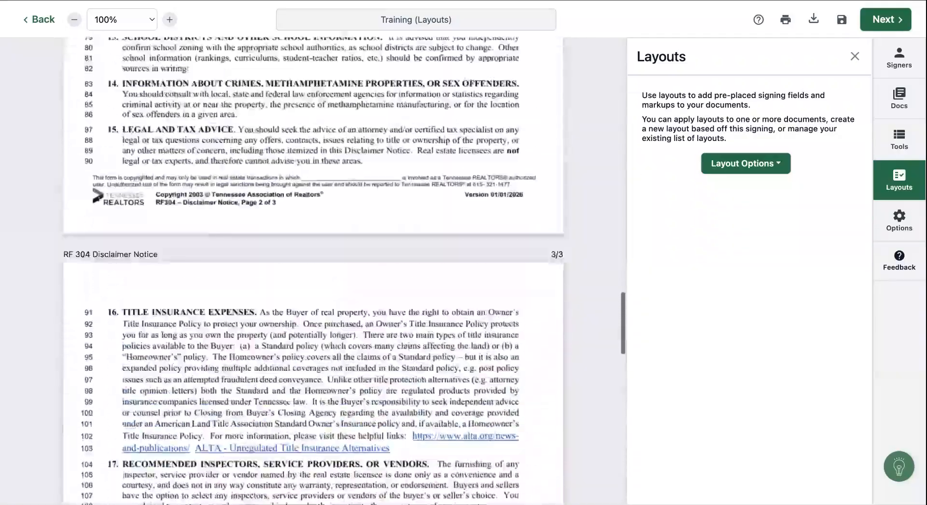
{"action": "scroll", "coordinate": [313, 270], "scroll_direction": "up", "scroll_amount": 20}
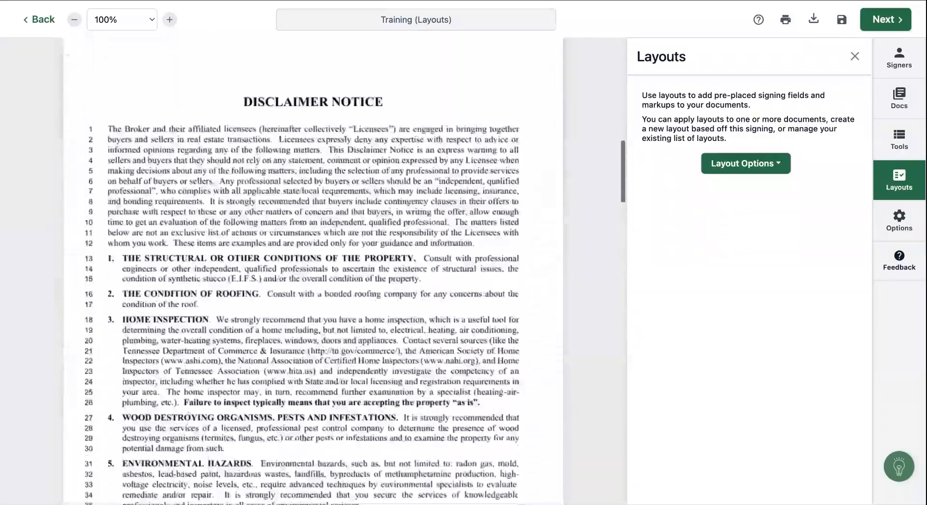
{"action": "scroll", "coordinate": [528, 278], "scroll_direction": "up", "scroll_amount": 8}
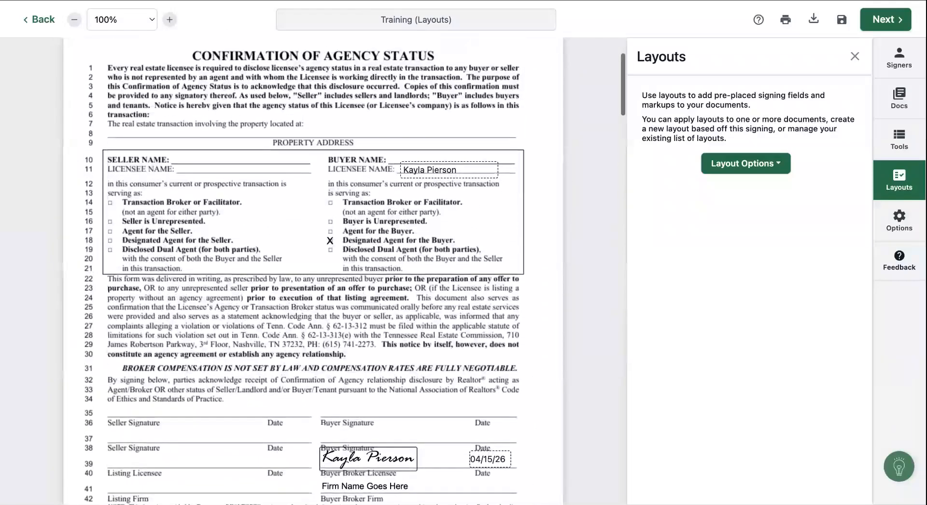
{"action": "left_click", "coordinate": [528, 278]}
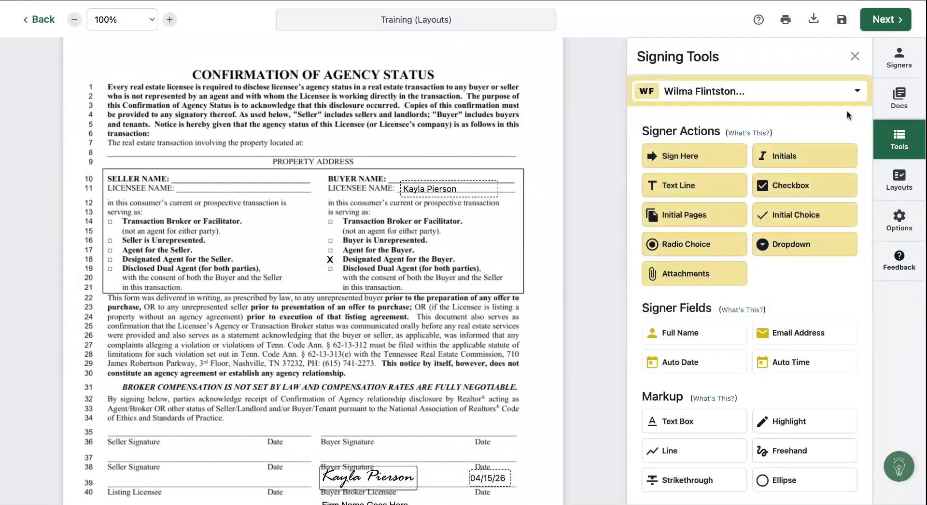
{"action": "left_click", "coordinate": [898, 188]}
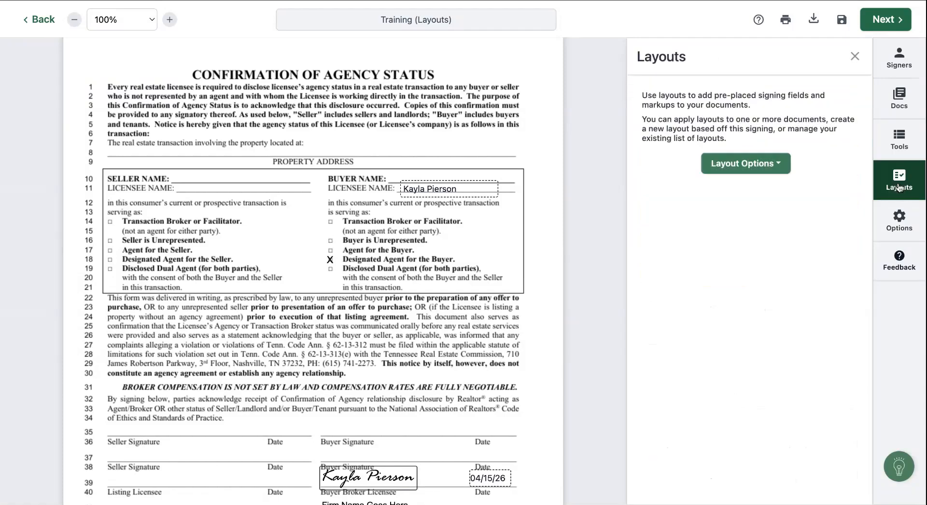
{"action": "left_click", "coordinate": [764, 169]}
{"action": "left_click", "coordinate": [762, 194]}
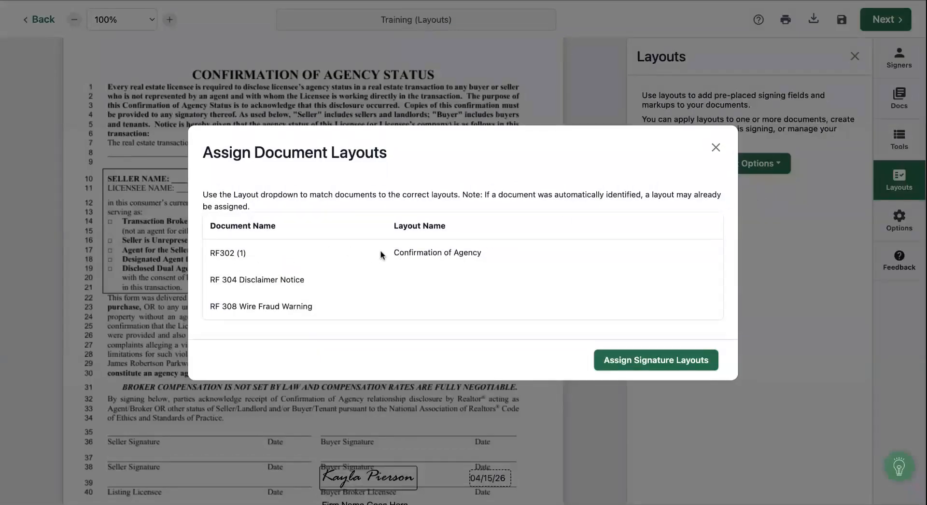
{"action": "left_click", "coordinate": [409, 253]}
{"action": "left_click", "coordinate": [464, 303]}
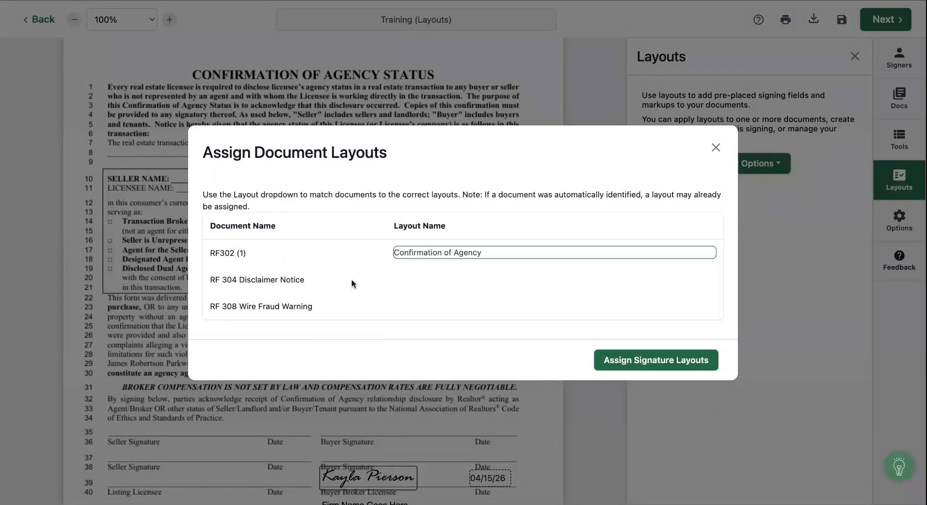
Match RF 304 to Disclaimer Notice (Buyer) and RF 308 to Wire Fraud (Buyer), and assign the signature layouts.
{"action": "left_click", "coordinate": [474, 279]}
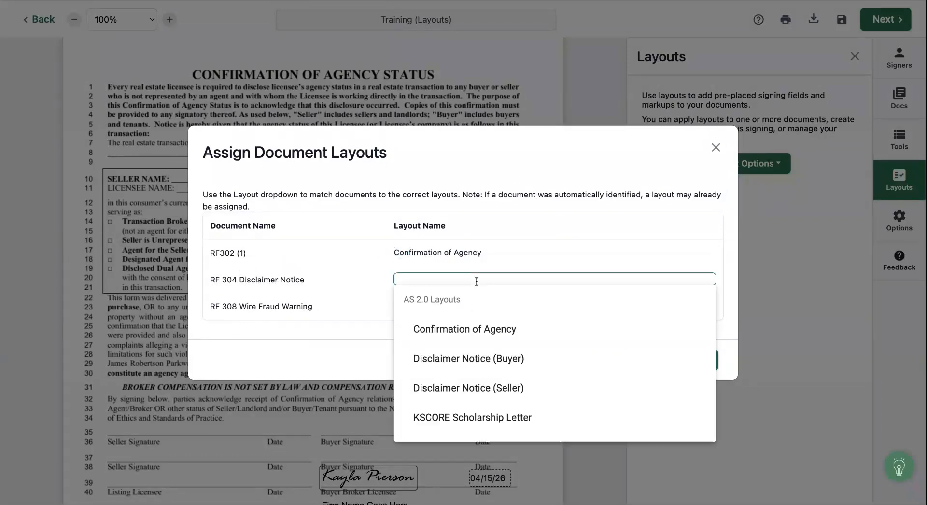
{"action": "left_click", "coordinate": [467, 360]}
{"action": "left_click", "coordinate": [430, 304]}
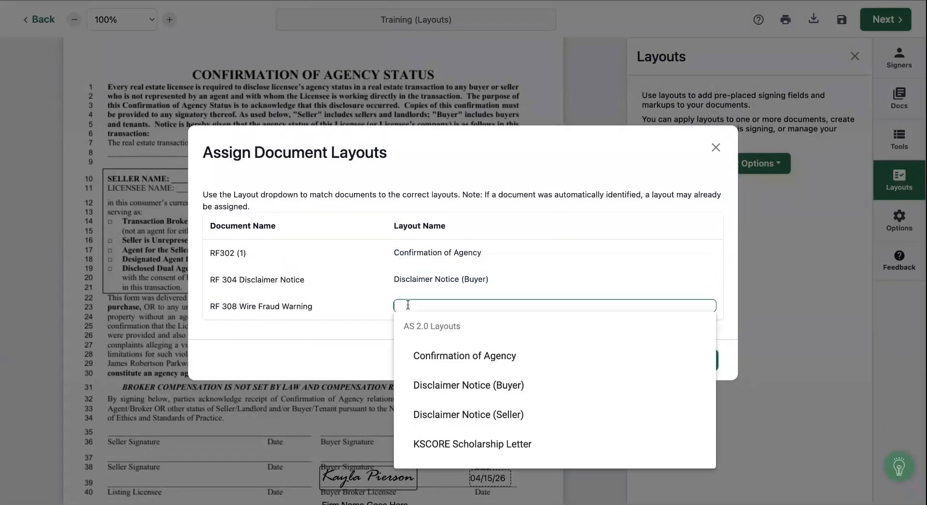
{"action": "scroll", "coordinate": [471, 371], "scroll_direction": "down", "scroll_amount": 3}
{"action": "left_click", "coordinate": [475, 376]}
{"action": "left_click", "coordinate": [650, 364]}
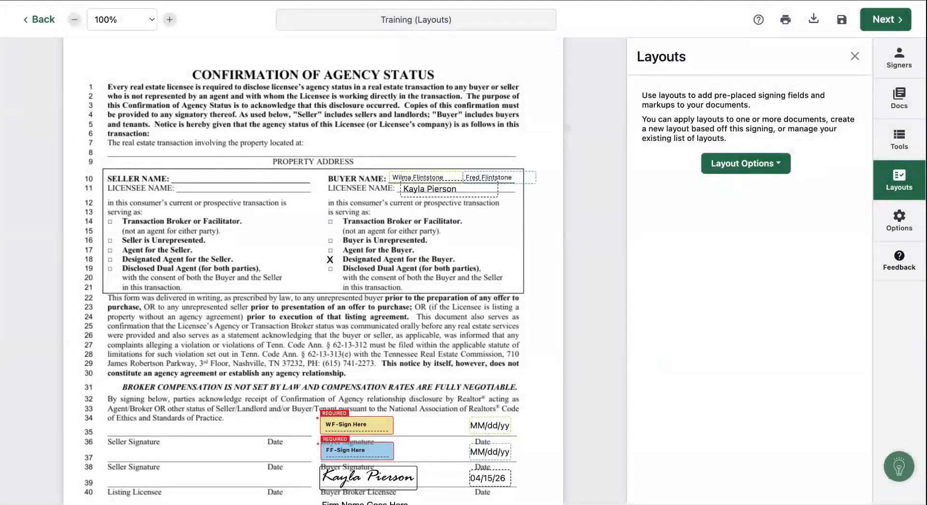
Check the placement of the signature, initials and date fields across RF302, RF 304 and RF 308.
{"action": "scroll", "coordinate": [500, 315], "scroll_direction": "down", "scroll_amount": 9}
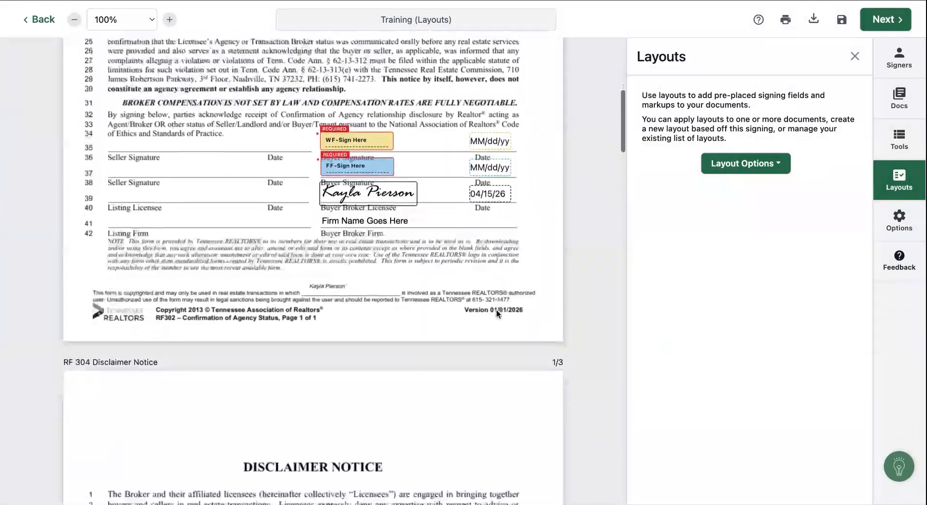
{"action": "scroll", "coordinate": [312, 271], "scroll_direction": "down", "scroll_amount": 19}
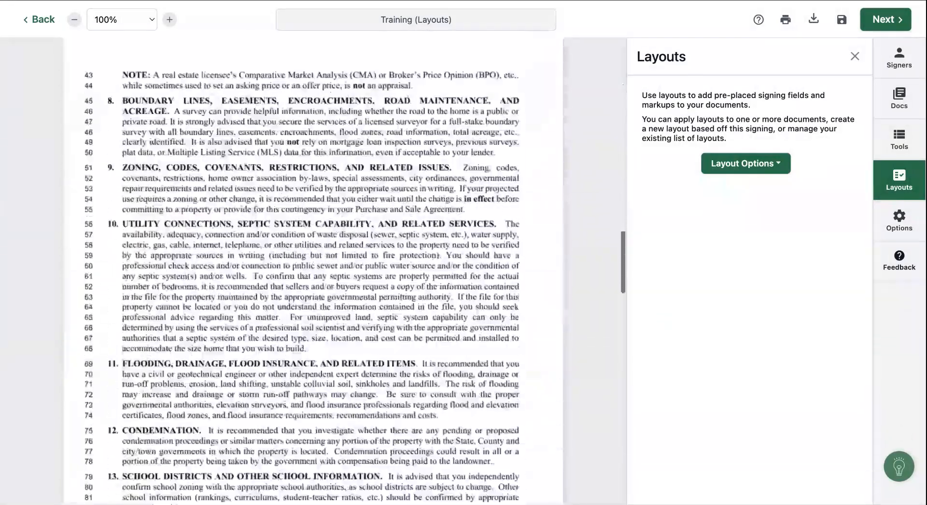
{"action": "scroll", "coordinate": [313, 270], "scroll_direction": "down", "scroll_amount": 15}
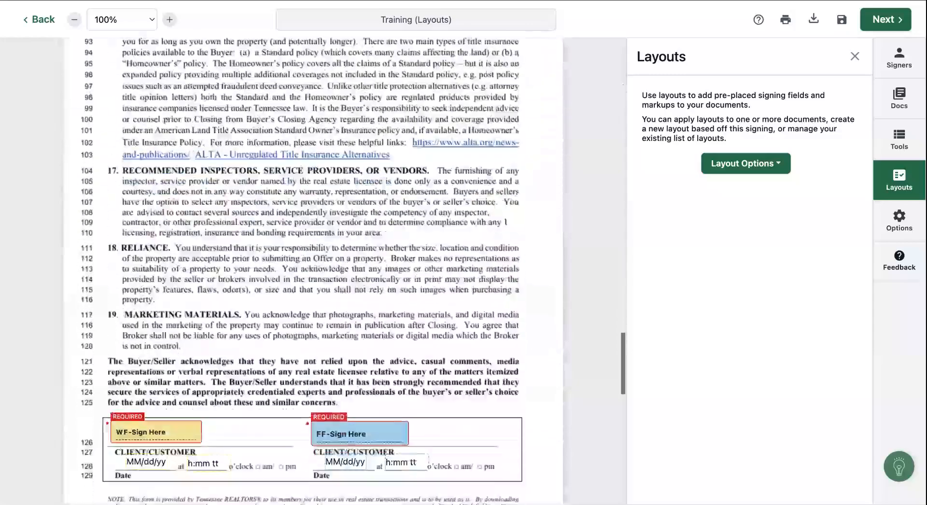
{"action": "scroll", "coordinate": [312, 270], "scroll_direction": "down", "scroll_amount": 11}
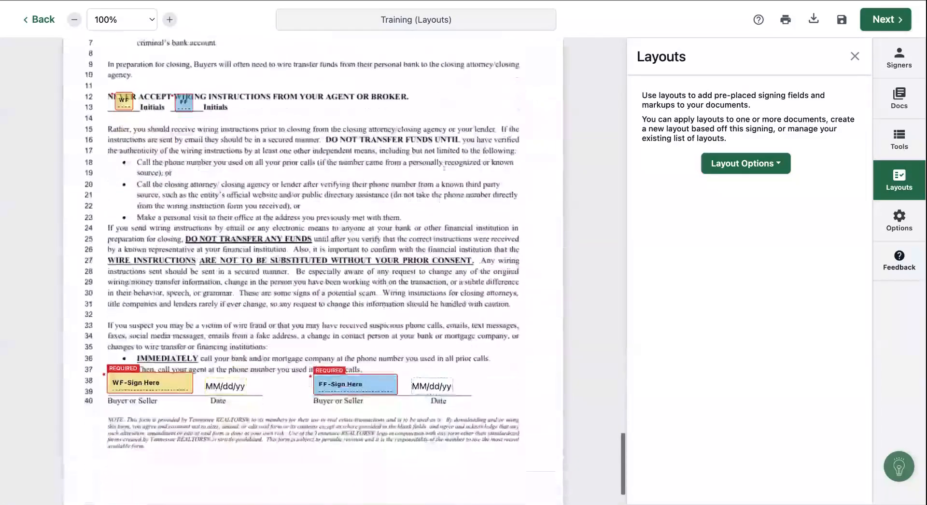